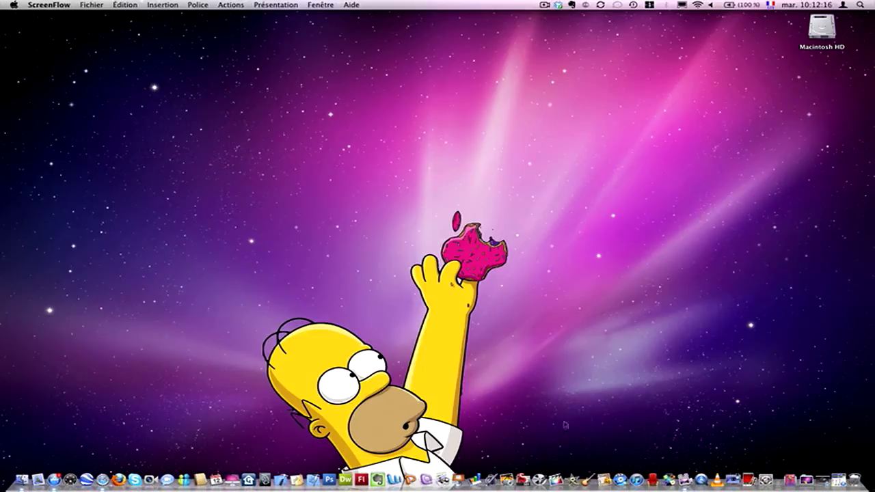
# - Switch to Safari and bring up Apple's Final Cut Pro X page
pyautogui.click(825, 470)
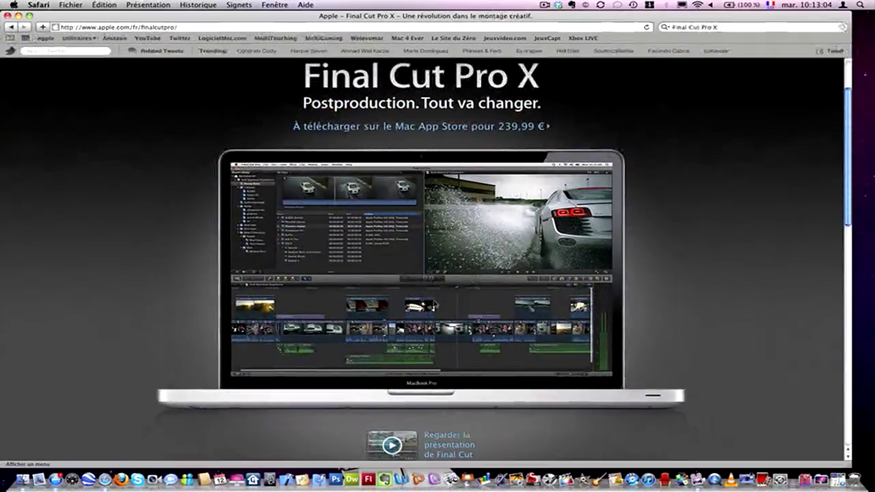
pyautogui.scroll(5, 437, 273)
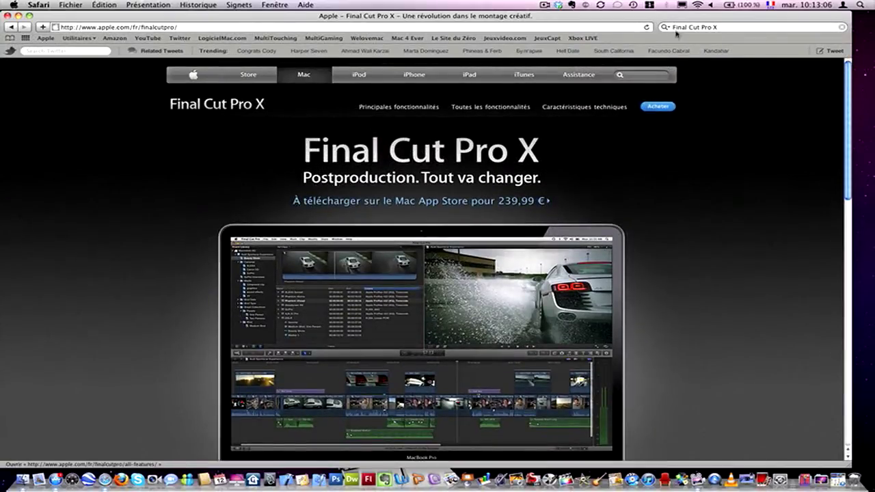
pyautogui.press('super+t')
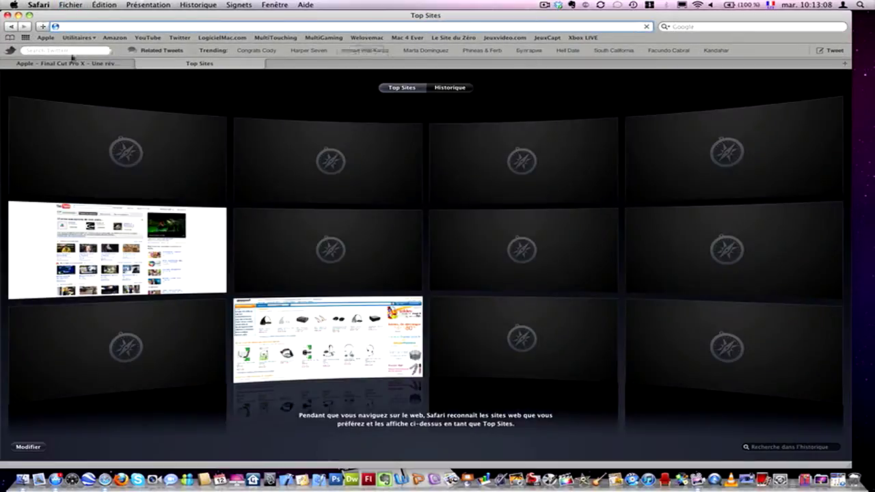
pyautogui.click(77, 62)
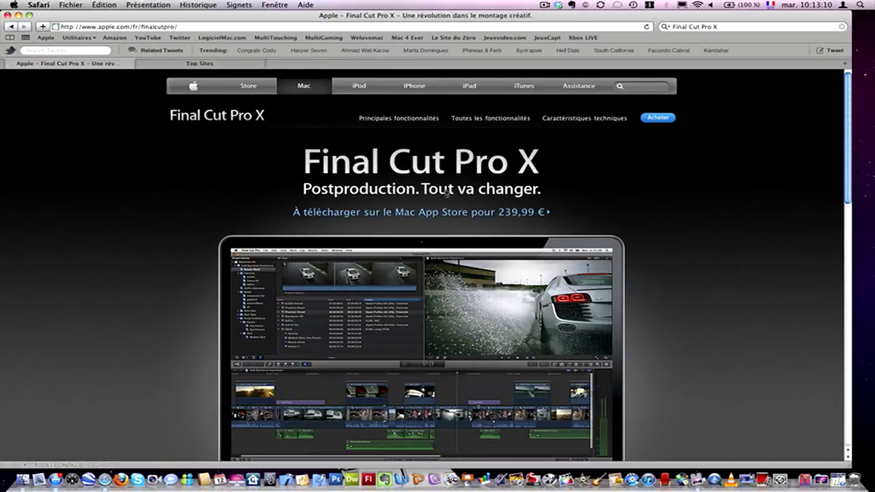
# - Search Google for "Final Cut Pro 7" in a new tab
pyautogui.press('super+t')
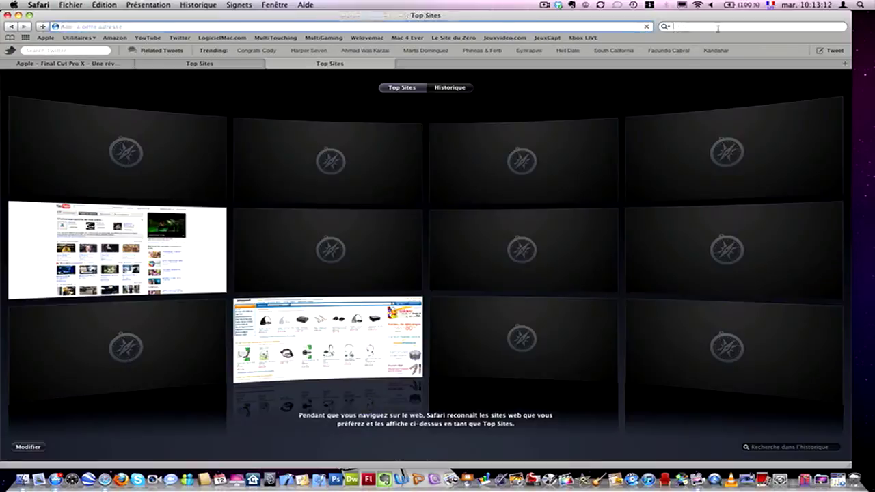
pyautogui.press('super+alt+f')
pyautogui.write('final Cut P')
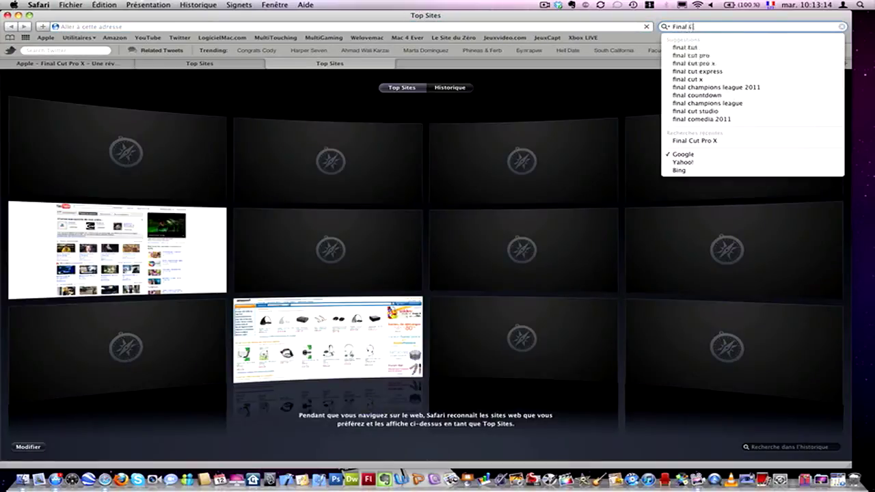
pyautogui.write('ro 7')
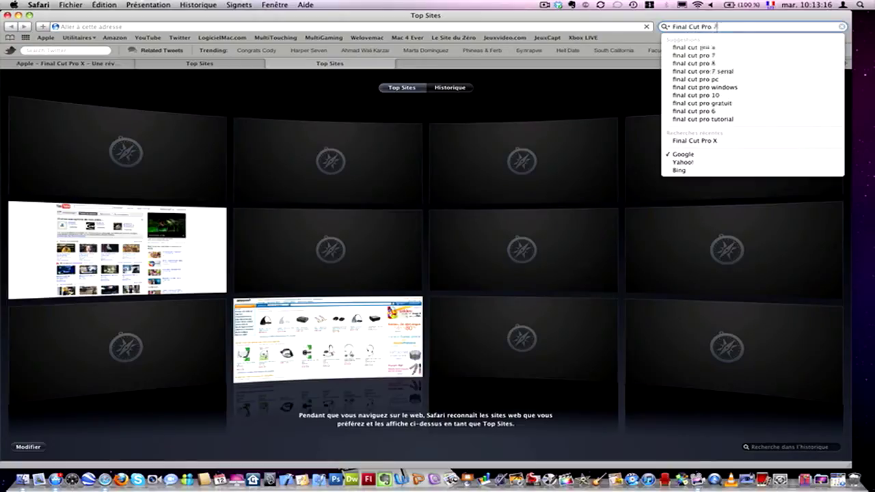
pyautogui.press('Return')
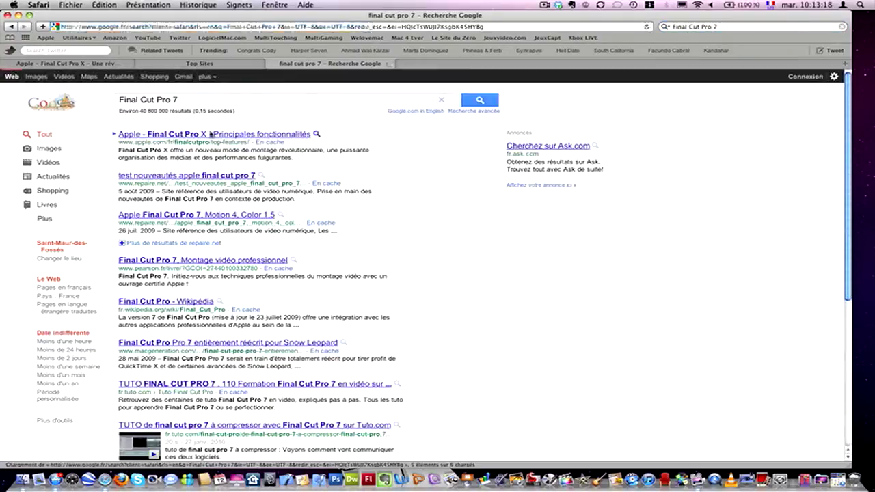
# - View the Final Cut Pro clapperboard icon at full size from the image results, and close its tab to return to the Final Cut Pro X page
pyautogui.click(36, 77)
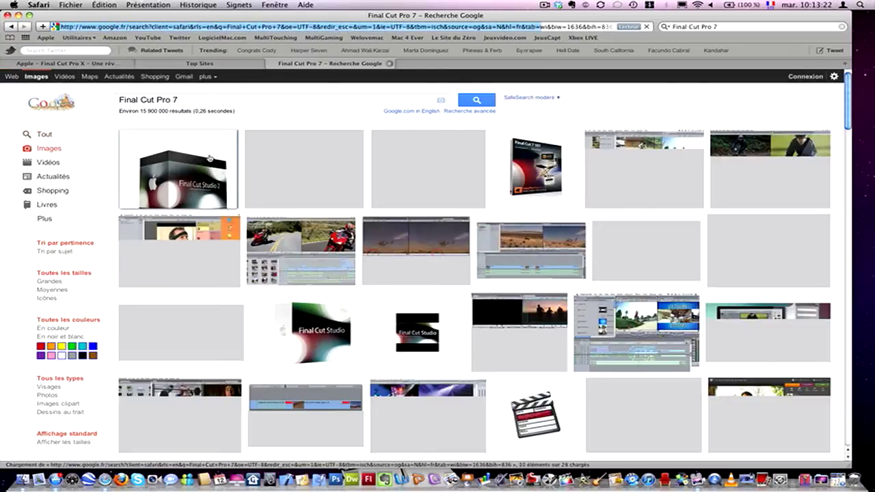
pyautogui.moveTo(210, 157)
pyautogui.scroll(-3, 536, 355)
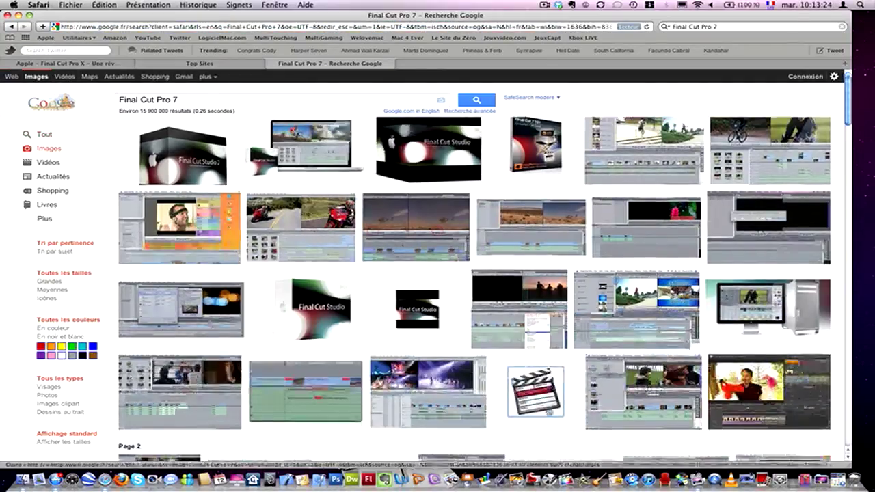
pyautogui.click(538, 348)
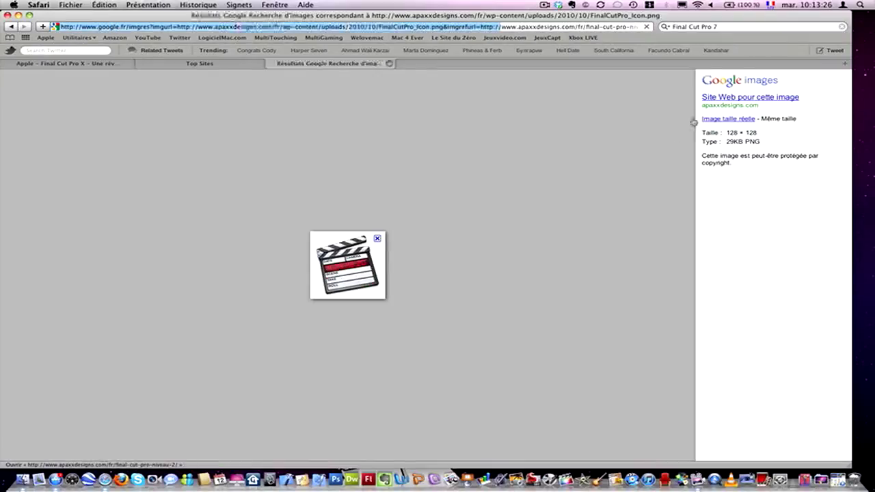
pyautogui.click(734, 117)
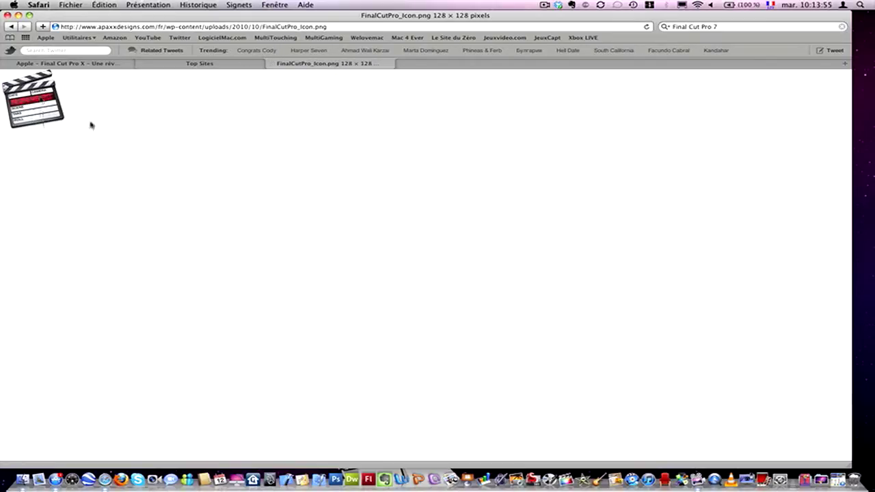
pyautogui.click(272, 63)
pyautogui.click(109, 66)
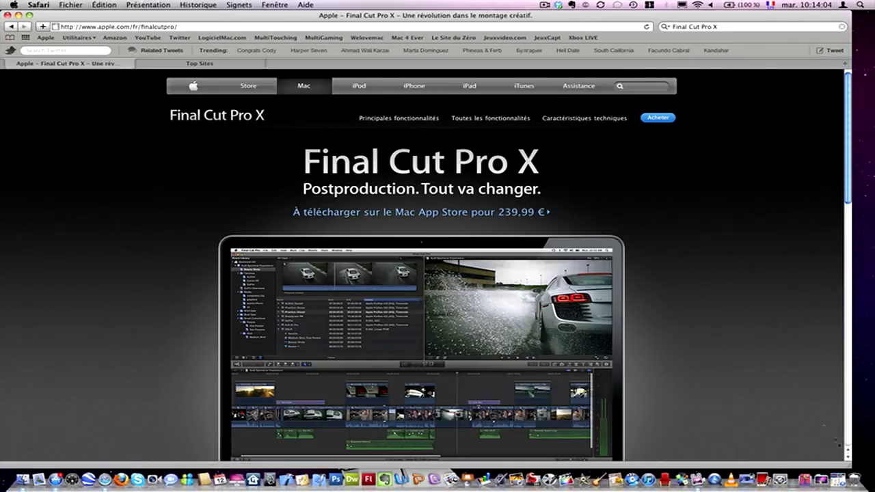
# - Open the App Store's featured page, dismiss its window and return to the Final Cut Pro X page in Safari
pyautogui.click(835, 479)
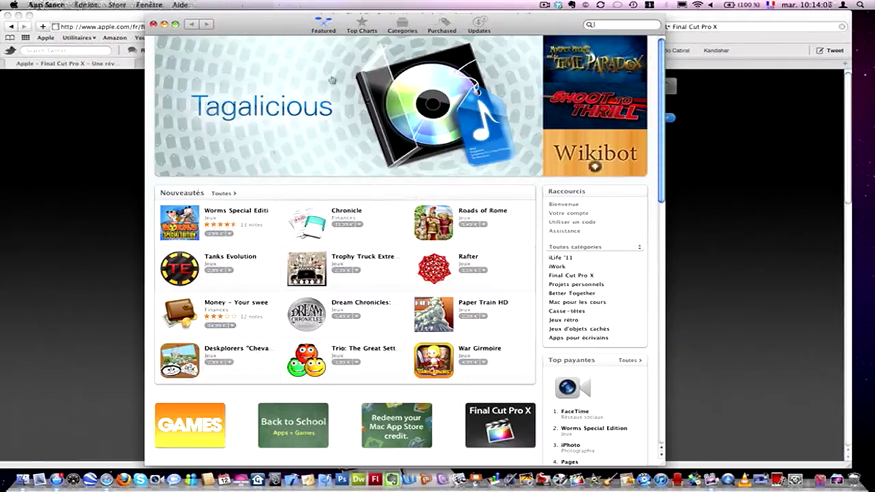
pyautogui.click(153, 24)
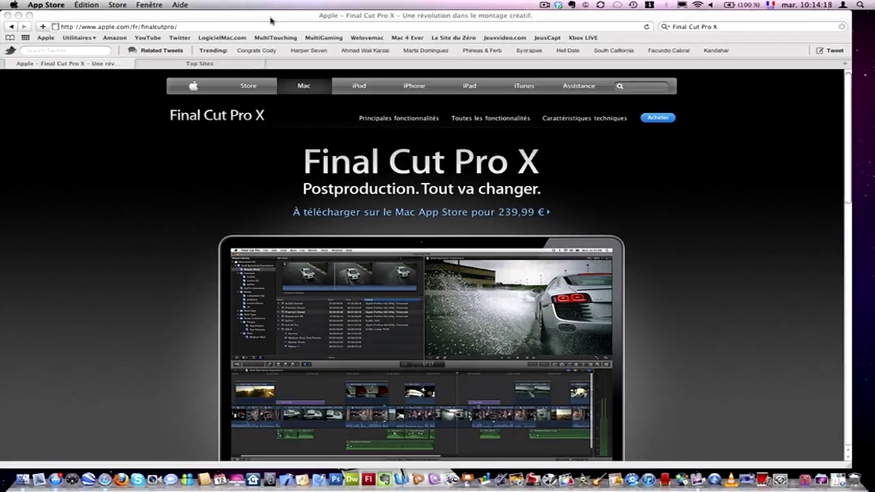
pyautogui.click(582, 141)
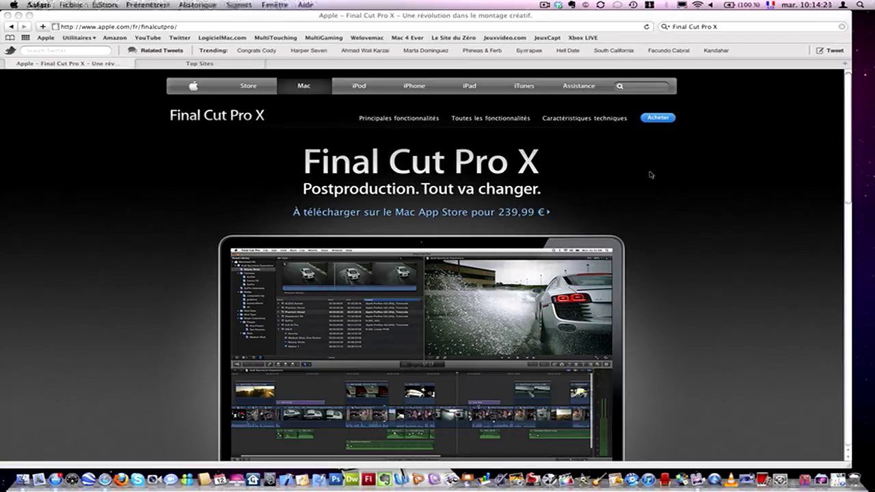
# - Examine the Final Cut Pro X page's feature overviews and the Motion and Compressor descriptions
pyautogui.scroll(-5, 645, 183)
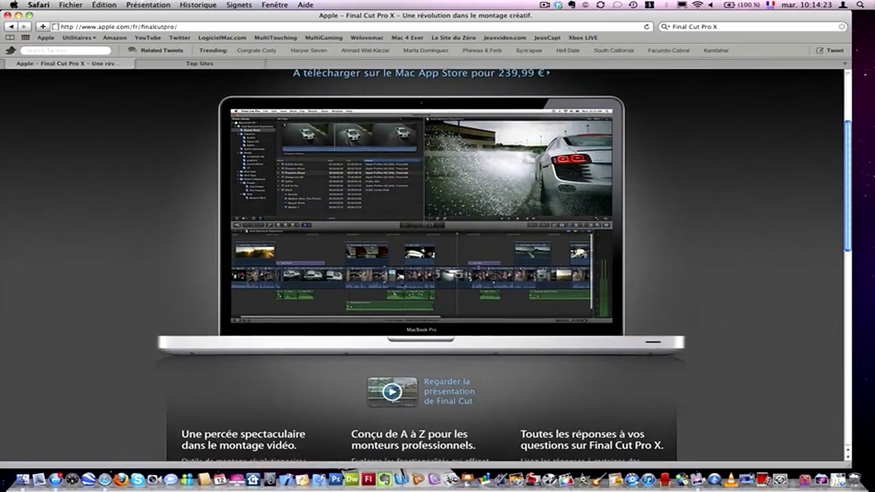
pyautogui.scroll(-8, 453, 313)
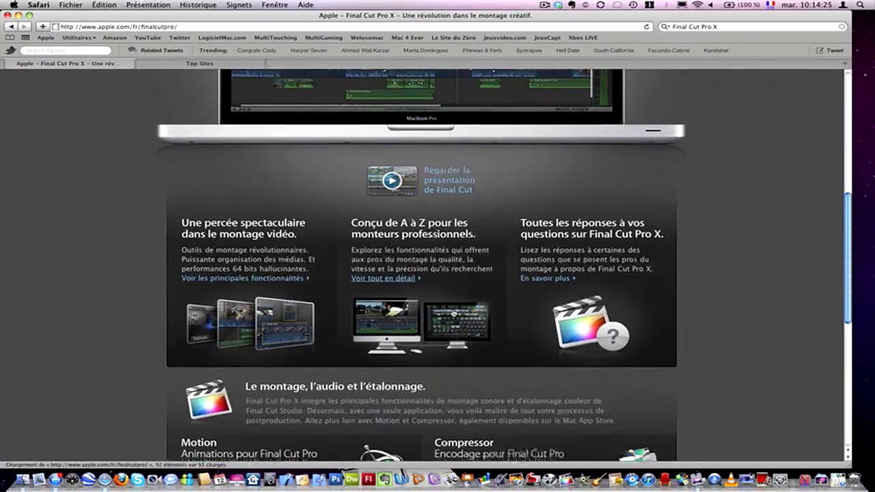
pyautogui.scroll(-4, 453, 313)
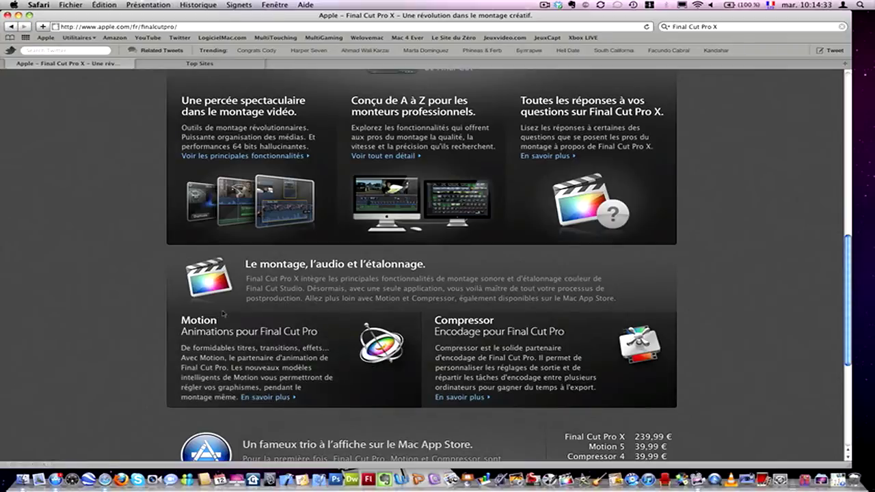
pyautogui.scroll(-2, 223, 314)
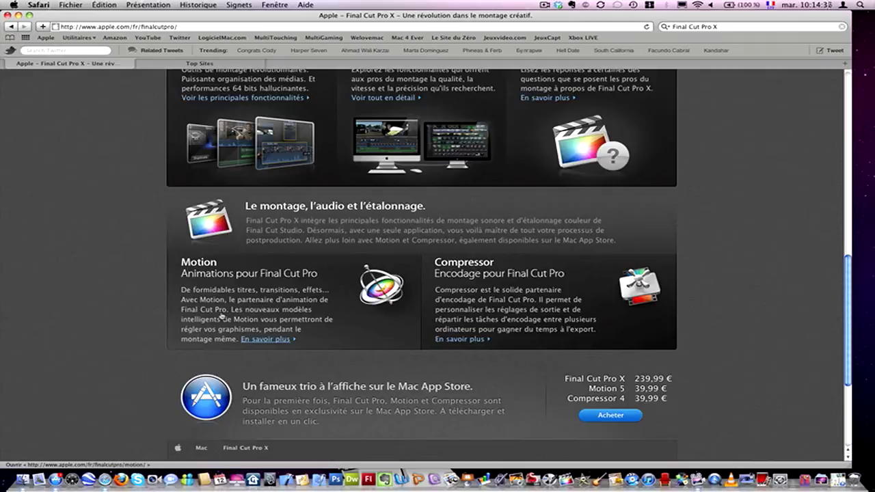
pyautogui.scroll(1, 223, 316)
pyautogui.scroll(10, 222, 315)
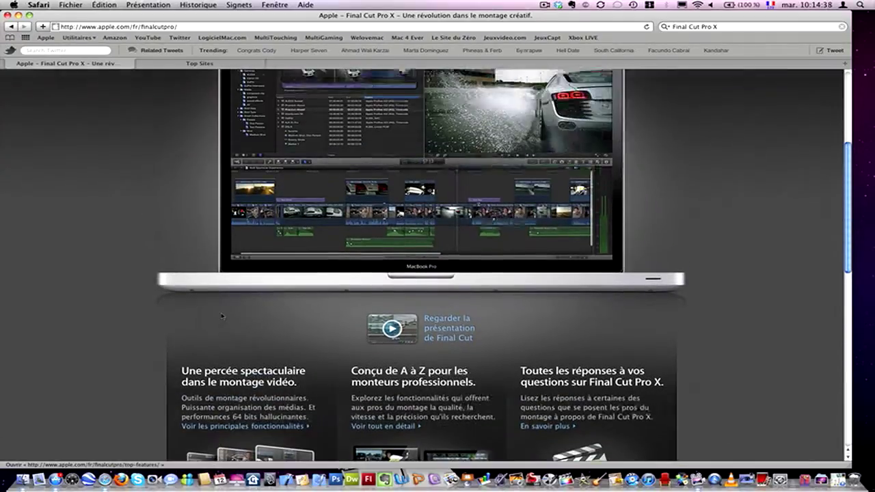
pyautogui.scroll(-10, 223, 315)
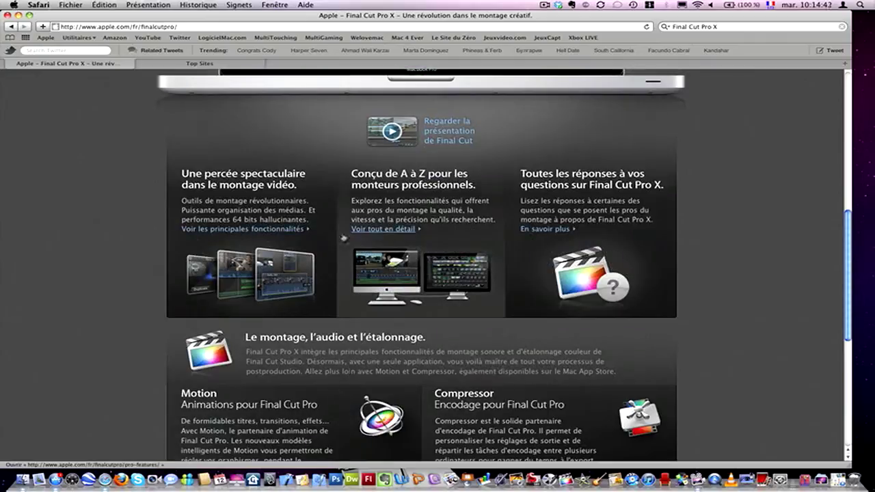
pyautogui.scroll(10, 343, 239)
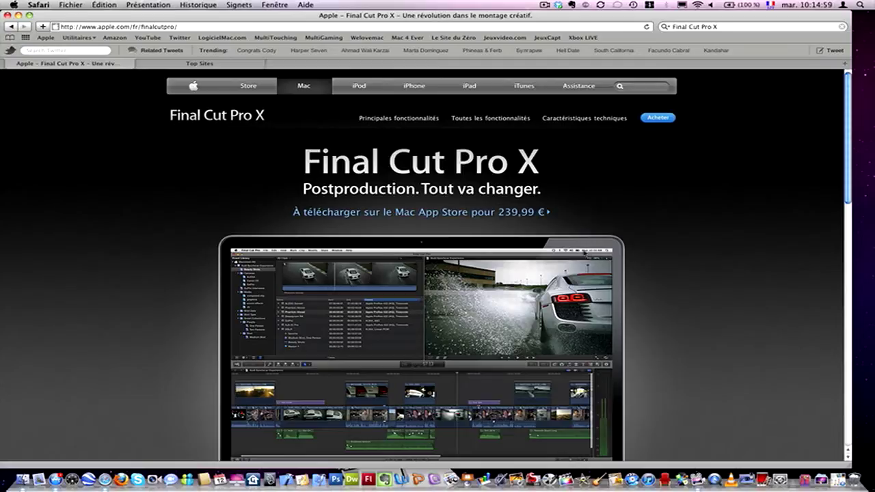
# - Review the page's product image and three feature overviews, then check the Final Cut Pro X name at the start of the page
pyautogui.scroll(-5, 587, 252)
pyautogui.scroll(-5, 577, 253)
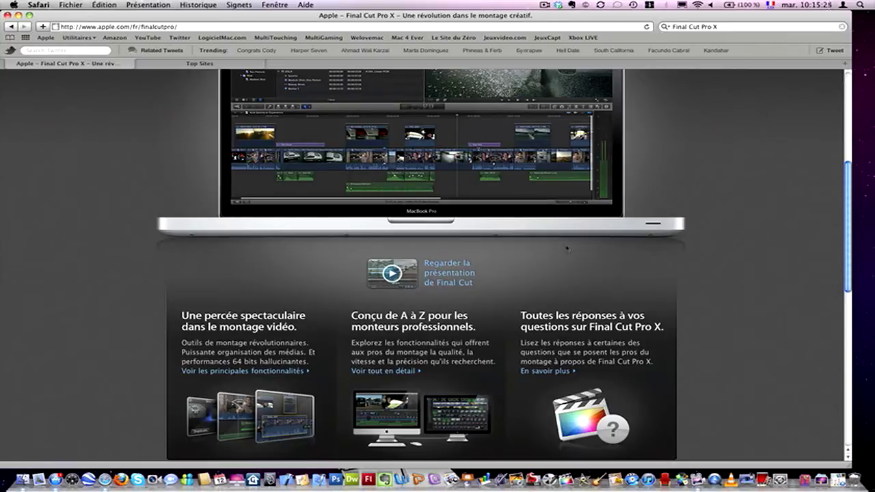
pyautogui.scroll(1, 565, 245)
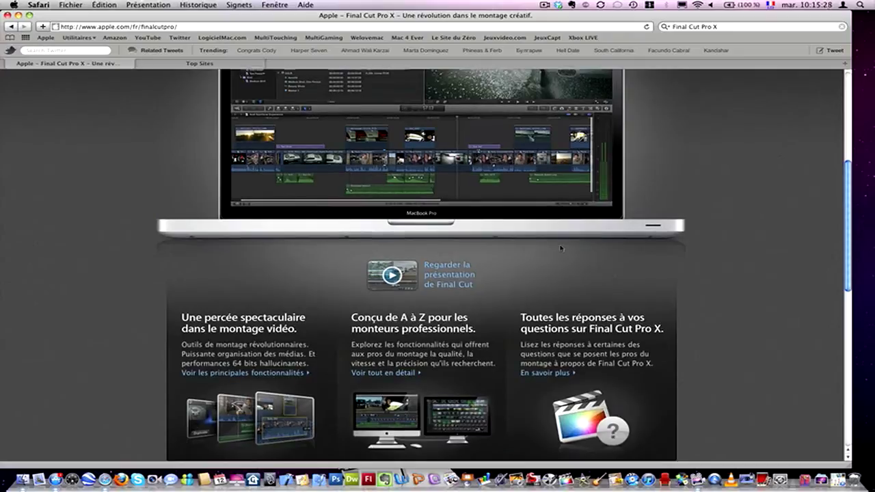
pyautogui.scroll(10, 560, 248)
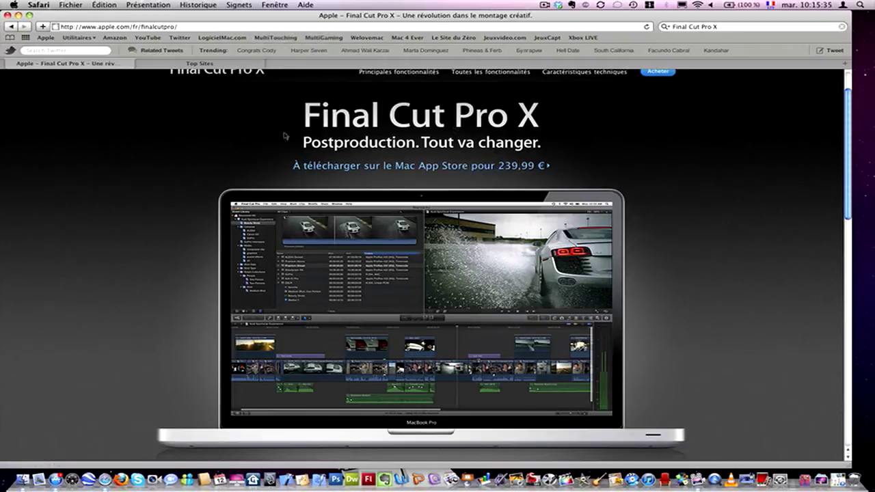
pyautogui.scroll(-2, 254, 95)
pyautogui.scroll(4, 254, 95)
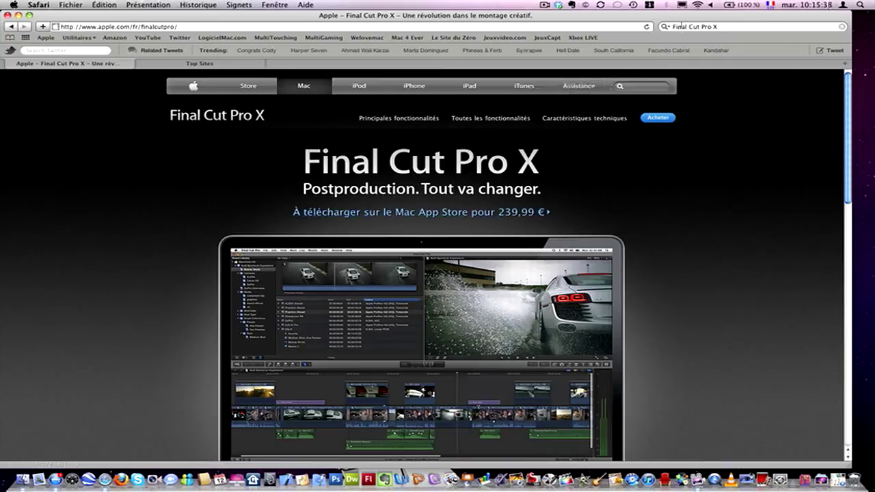
pyautogui.moveTo(700, 27); pyautogui.dragTo(717, 27)
pyautogui.click(717, 27)
# - Examine the laptop screenshot of the editing interface and highlight the Final Cut Pro X price in the Mac App Store section
pyautogui.scroll(-3, 452, 239)
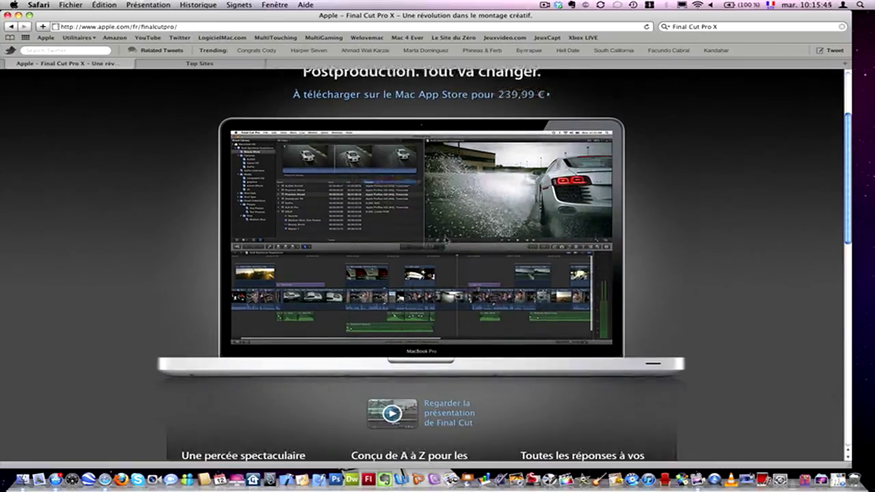
pyautogui.scroll(-3, 445, 239)
pyautogui.scroll(2, 438, 246)
pyautogui.click(386, 266)
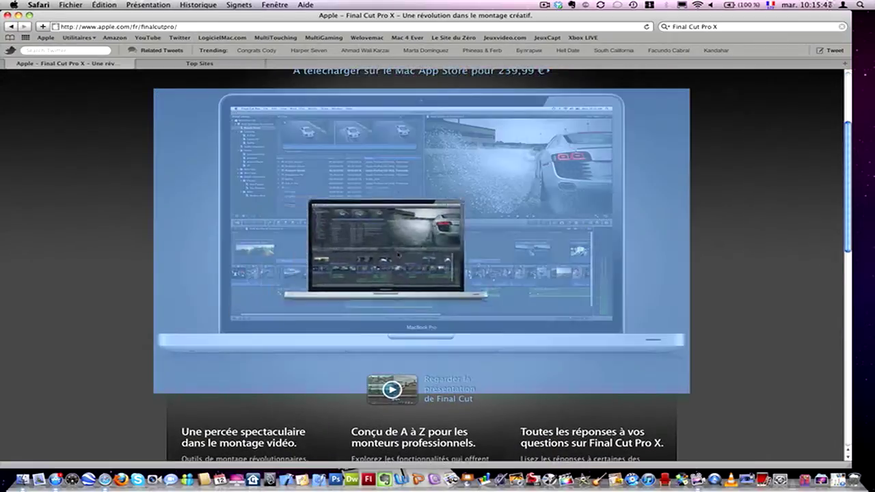
pyautogui.scroll(-5, 587, 255)
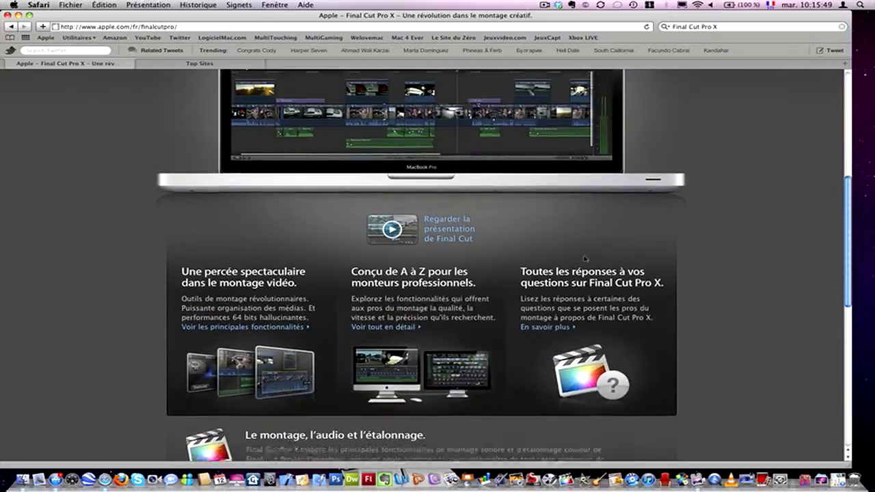
pyautogui.scroll(-7, 586, 259)
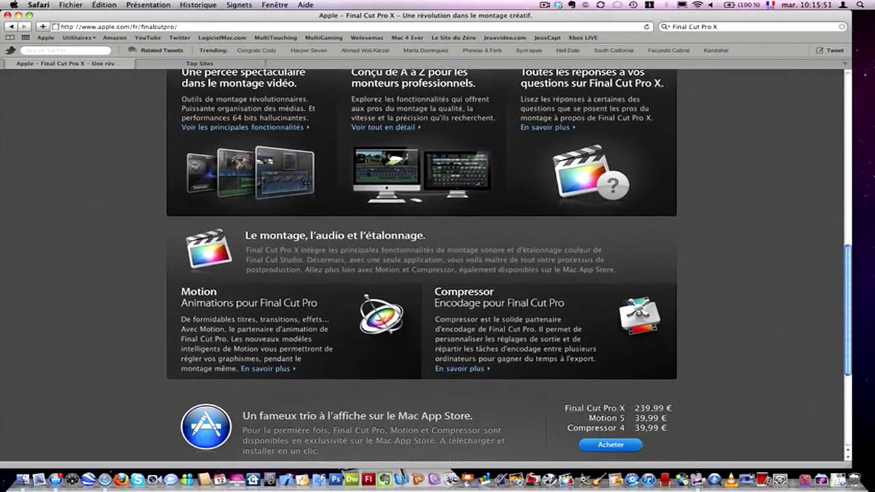
pyautogui.doubleClick(649, 408)
pyautogui.click(692, 412)
# - Look over the page once more, from the laptop image down to the Motion, Compressor and pricing sections
pyautogui.scroll(10, 663, 415)
pyautogui.scroll(-4, 663, 415)
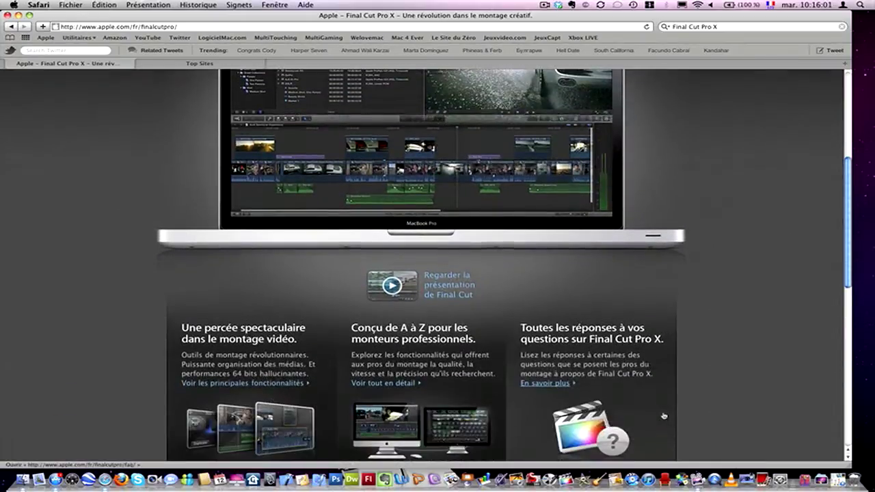
pyautogui.scroll(-3, 663, 415)
pyautogui.scroll(-8, 663, 415)
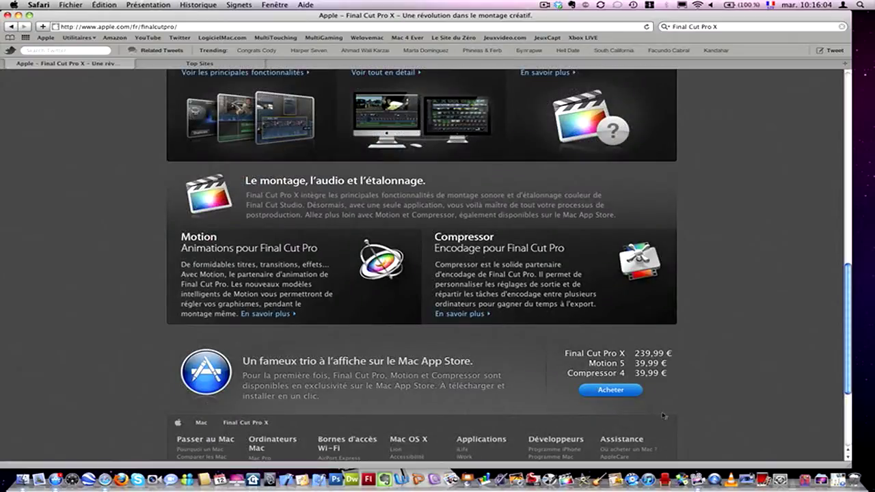
pyautogui.scroll(3, 663, 415)
# - Switch to the App Store, search for "Final Cut Pro" and open the product page of the Final Cut Pro app
pyautogui.press('F10')
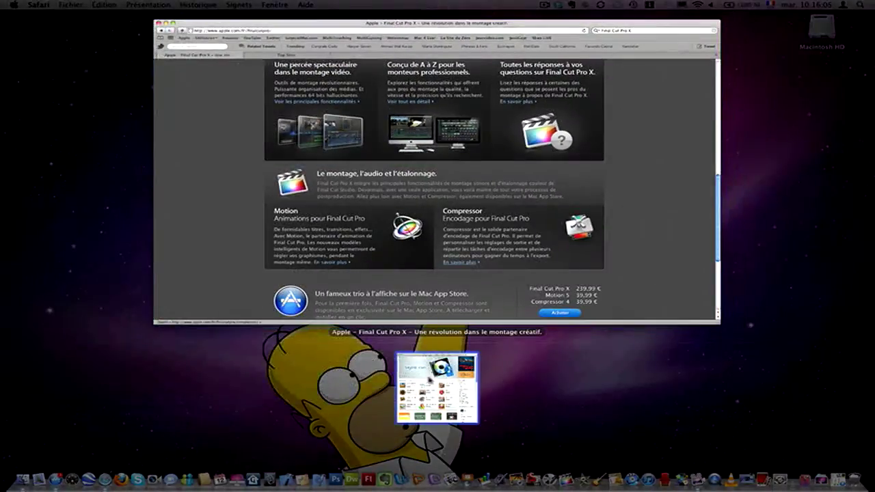
pyautogui.click(430, 380)
pyautogui.click(618, 25)
pyautogui.write('final Cut Pro')
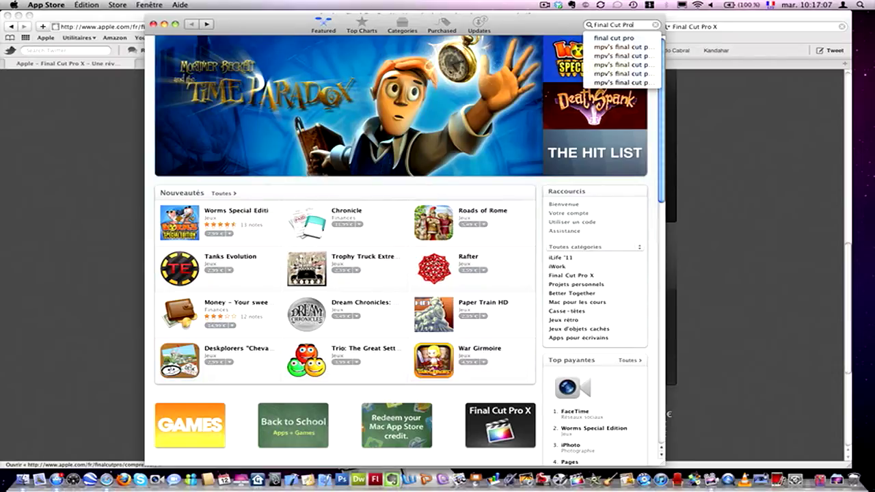
pyautogui.press('Return')
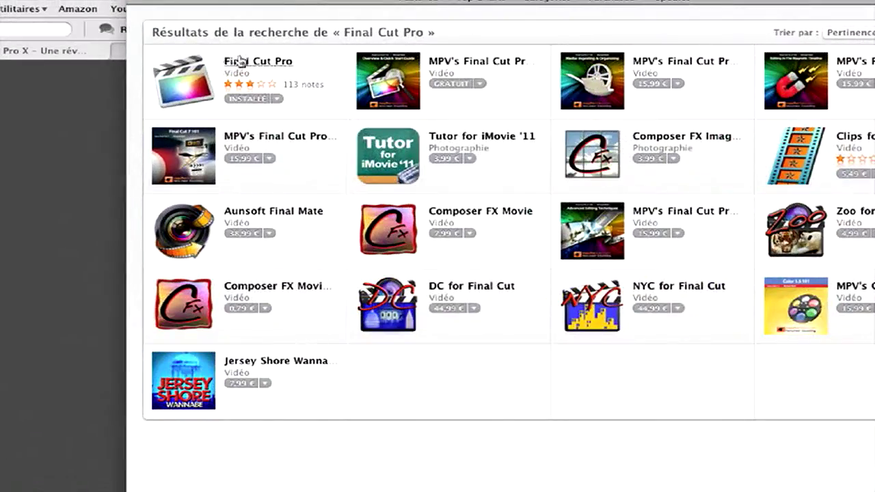
pyautogui.click(232, 62)
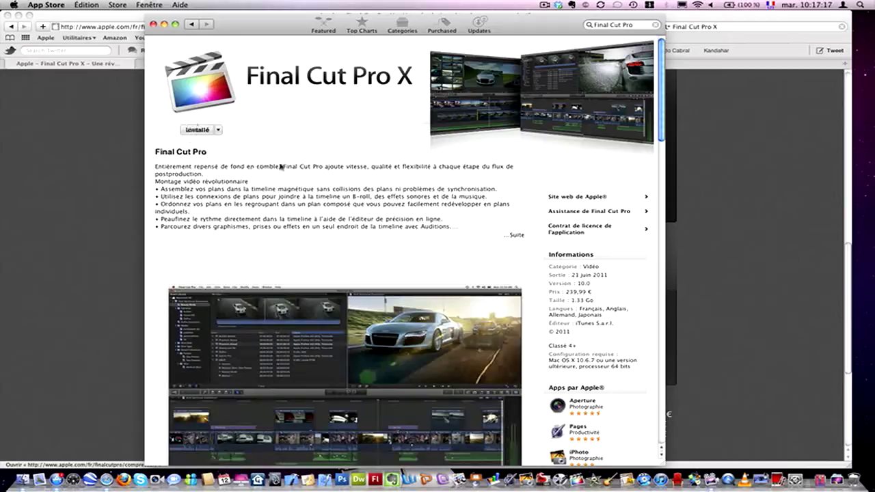
# - Look through the product description, show the fifth screenshot of the gallery, and check the price and size under Informations
pyautogui.scroll(-3, 280, 149)
pyautogui.scroll(3, 274, 142)
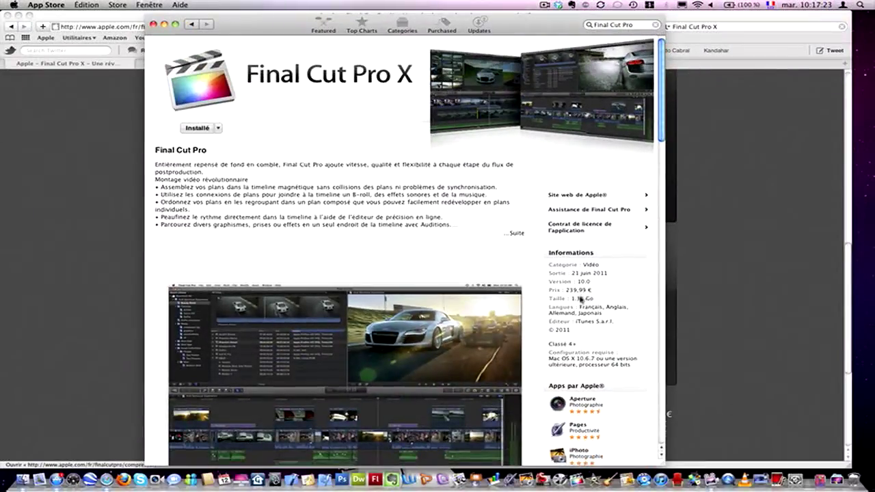
pyautogui.scroll(-2, 578, 320)
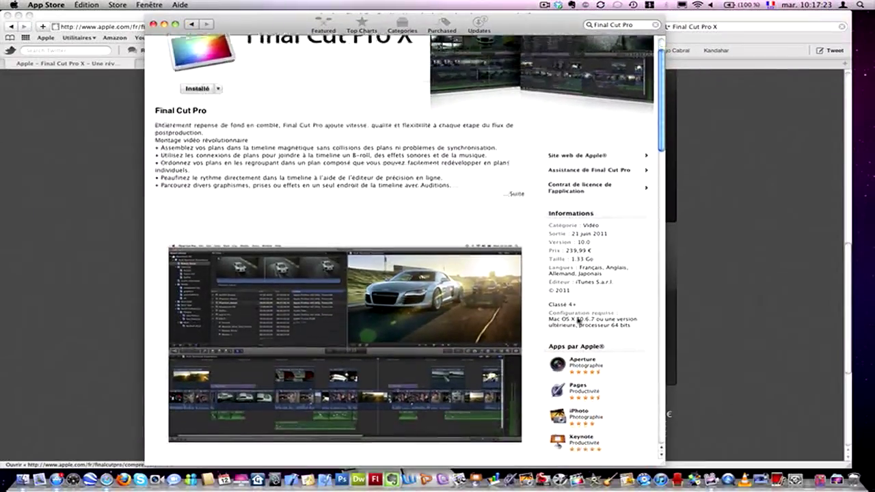
pyautogui.scroll(-3, 410, 314)
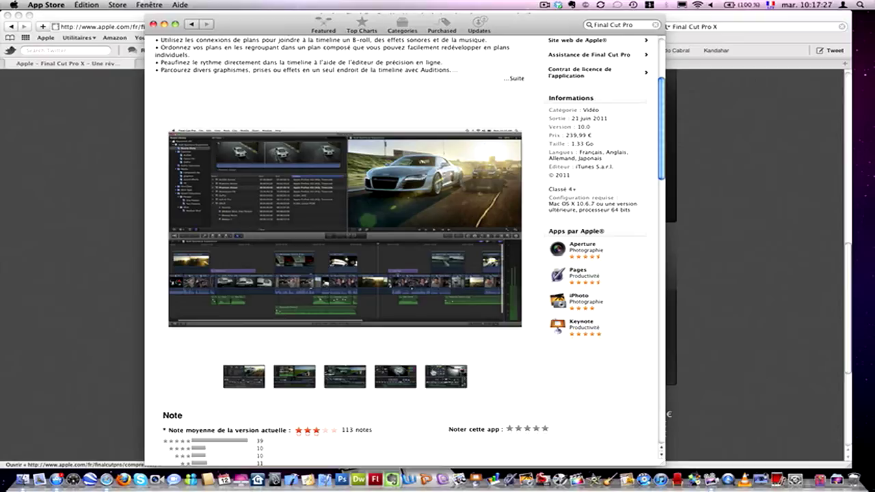
pyautogui.click(435, 373)
pyautogui.scroll(4, 445, 329)
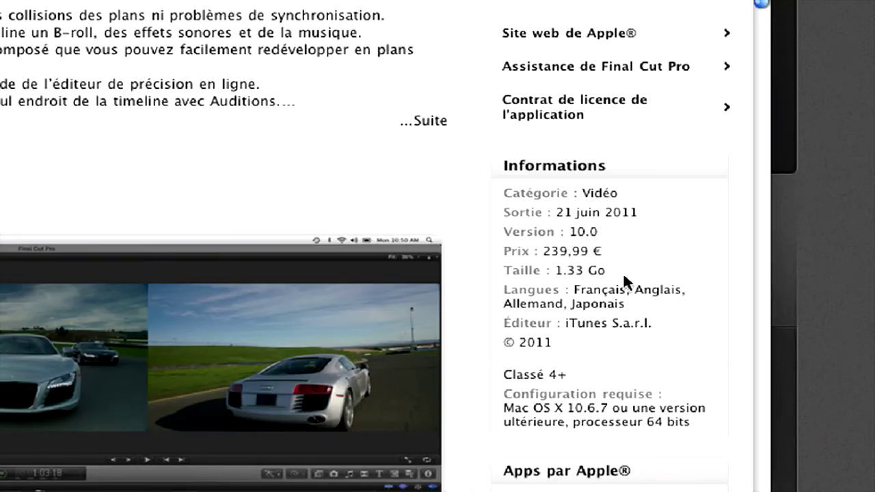
# - Review the required configuration, ratings and user reviews on the product page, then close the App Store window
pyautogui.scroll(-3, 635, 274)
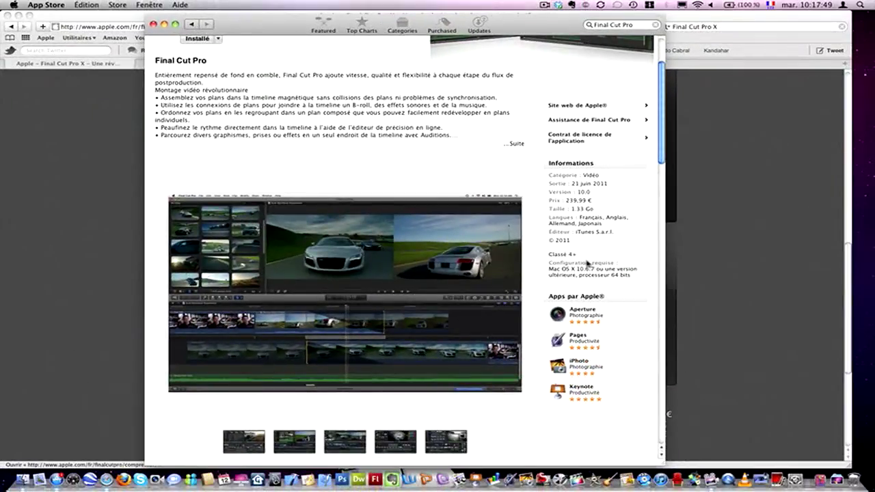
pyautogui.scroll(-5, 581, 262)
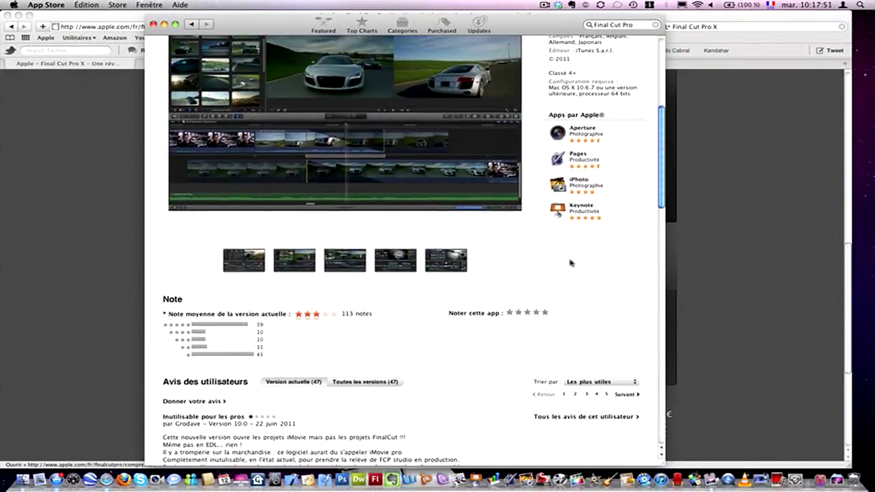
pyautogui.scroll(-1, 570, 262)
pyautogui.scroll(6, 571, 262)
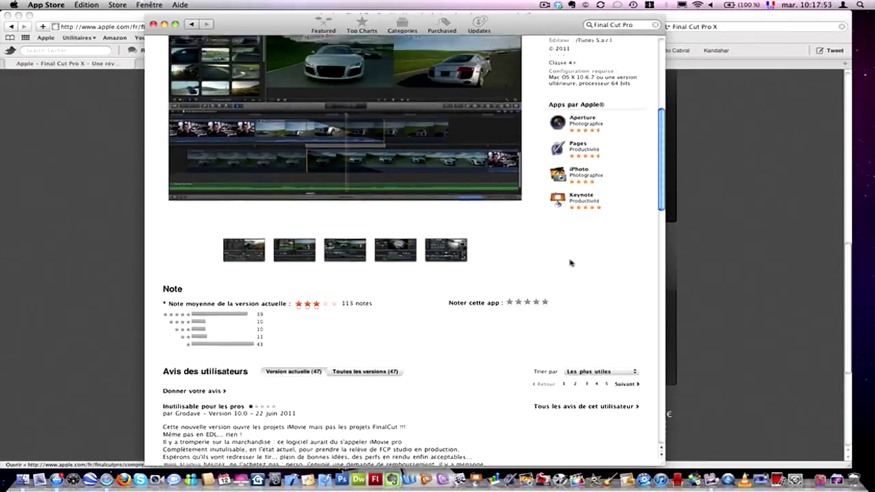
pyautogui.scroll(2, 568, 263)
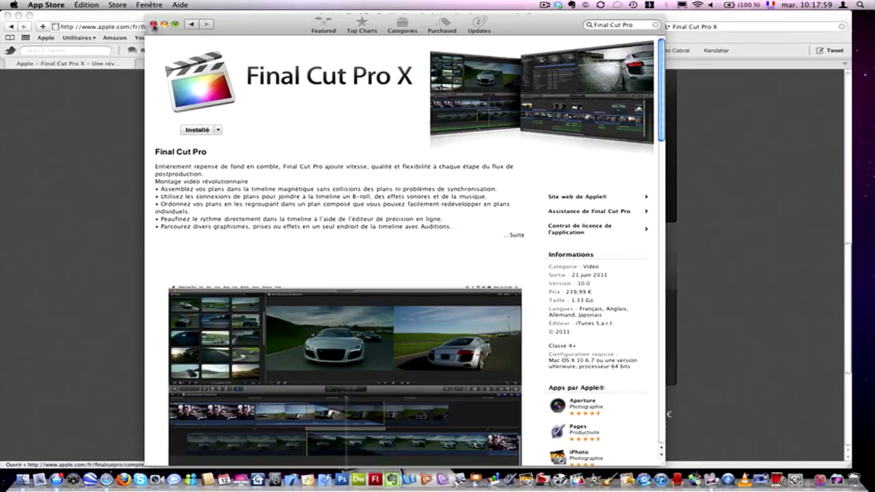
pyautogui.click(153, 24)
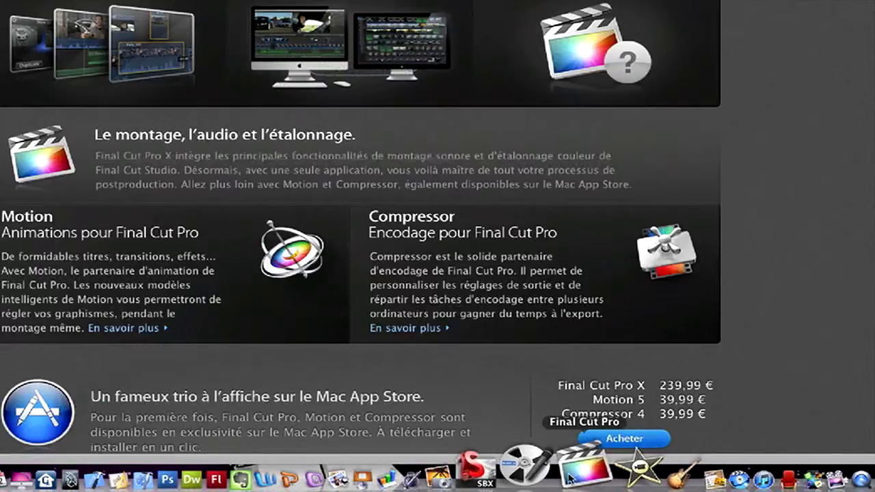
# - Launch Final Cut Pro and close the Safari window showing the Final Cut Pro X page
pyautogui.scroll(3, 181, 136)
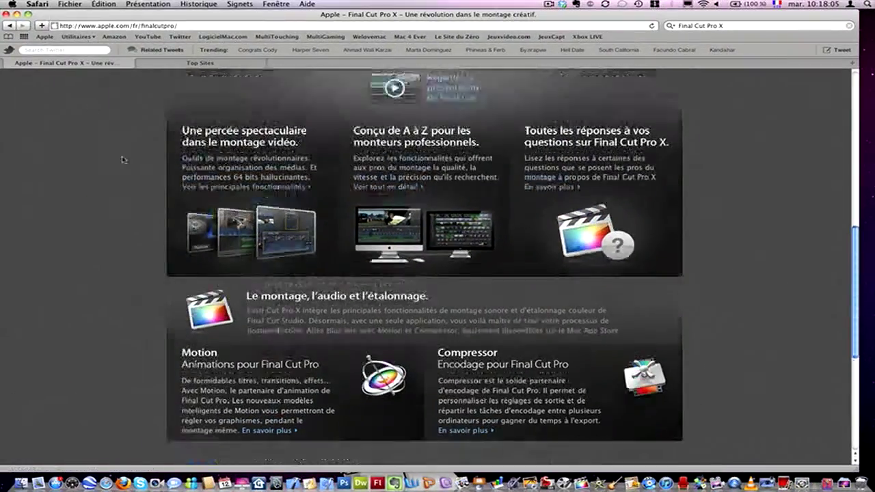
pyautogui.press('super+alt+1')
pyautogui.press('super+w')
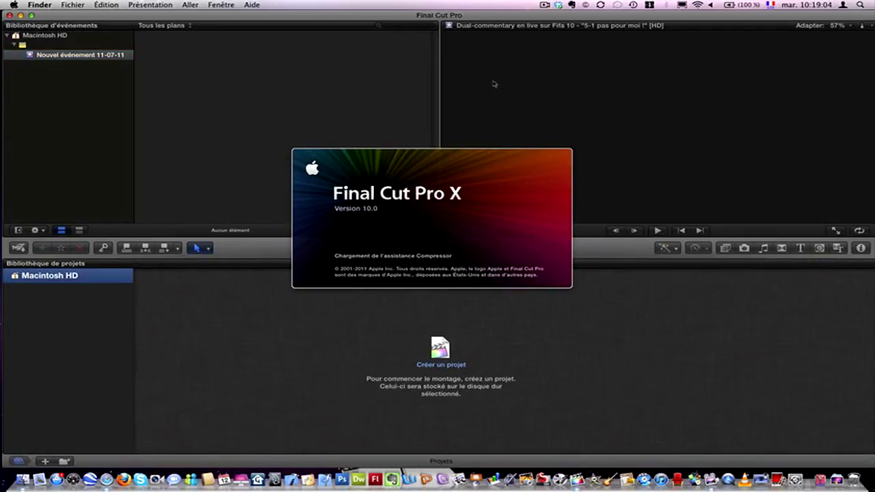
pyautogui.click(546, 5)
pyautogui.click(487, 6)
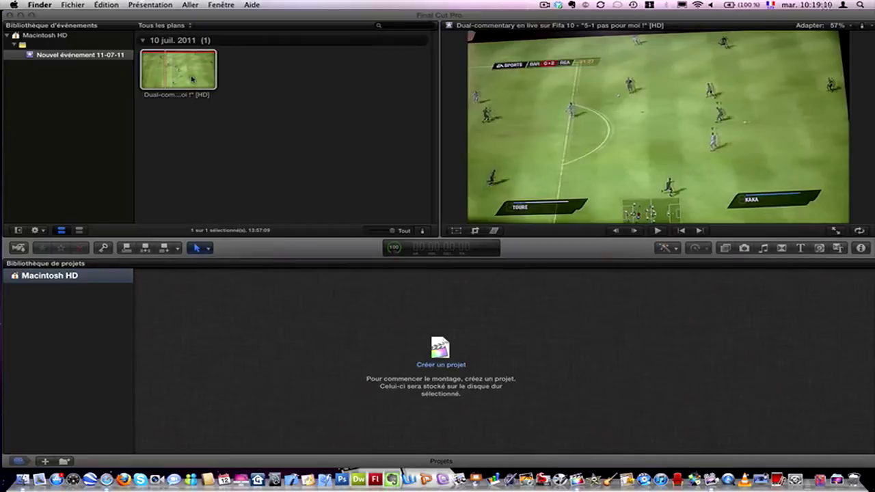
# - Select a section in the second half of the event's football clip, then clear the selection
pyautogui.click(192, 157)
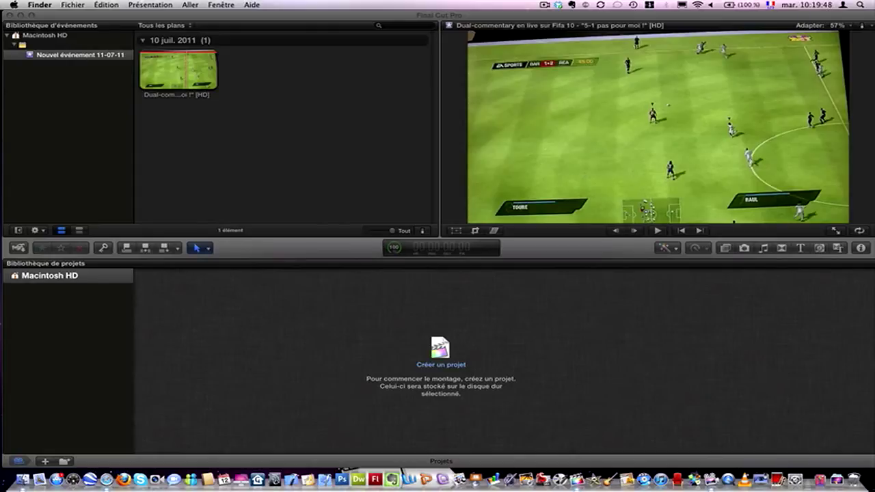
pyautogui.moveTo(181, 77); pyautogui.dragTo(207, 138)
pyautogui.click(164, 69)
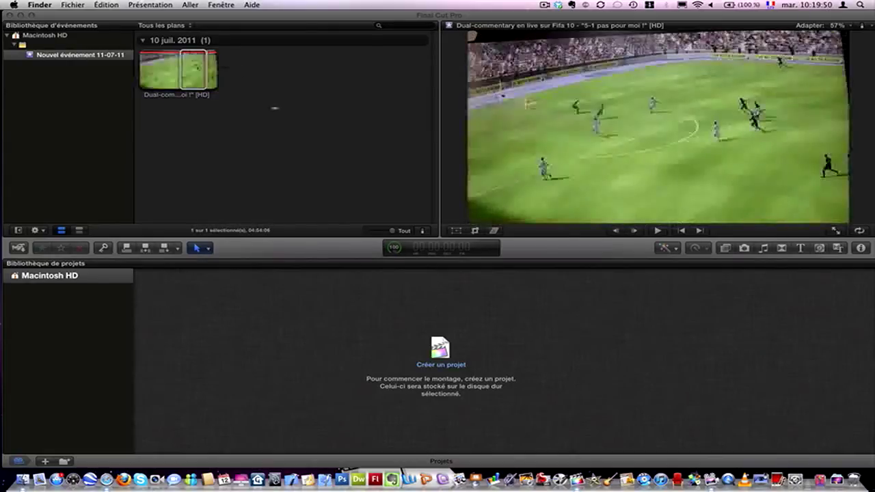
pyautogui.click(293, 112)
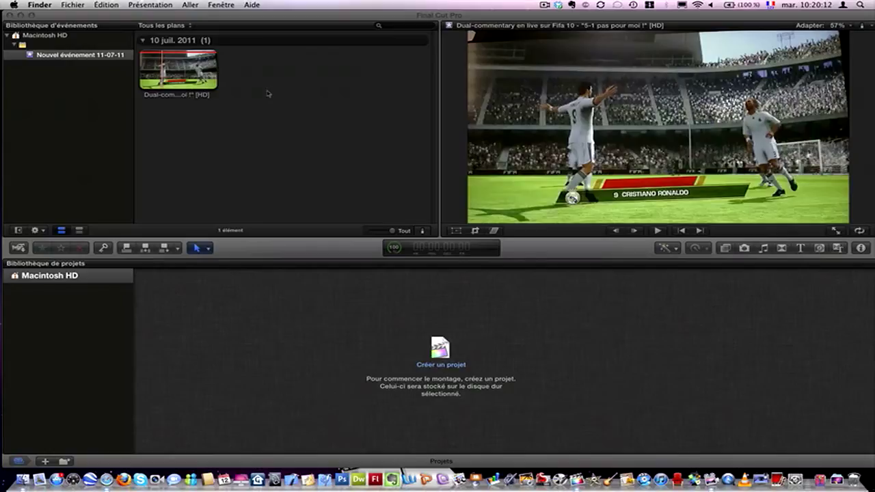
pyautogui.rightClick(173, 109)
pyautogui.click(323, 113)
# - Move the football clip in Nouvel événement 11-07-11 to the Trash
pyautogui.click(165, 74)
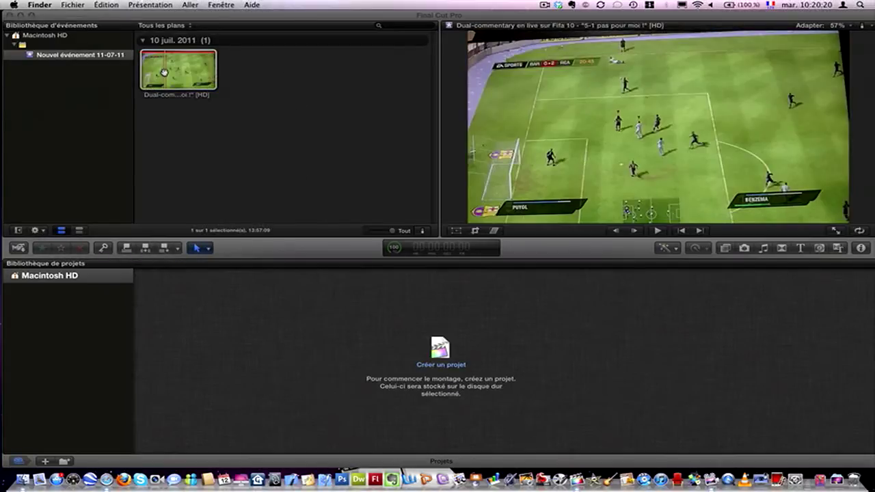
pyautogui.rightClick(166, 74)
pyautogui.click(238, 164)
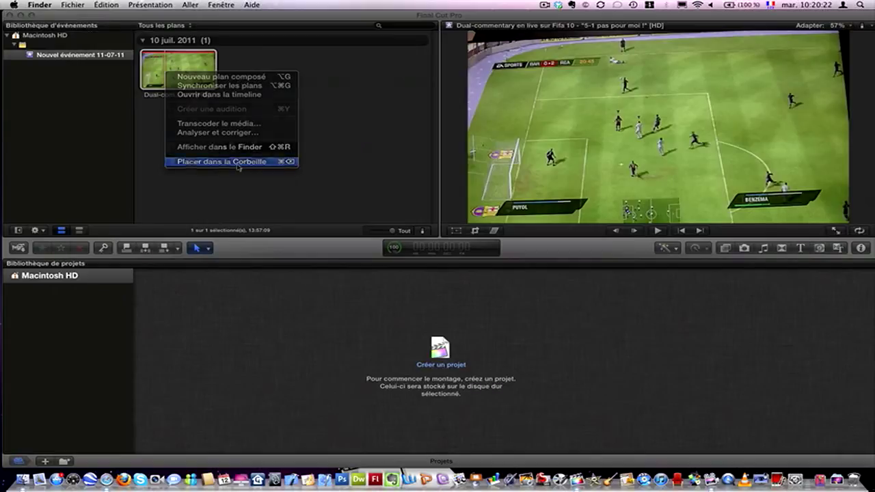
pyautogui.click(513, 168)
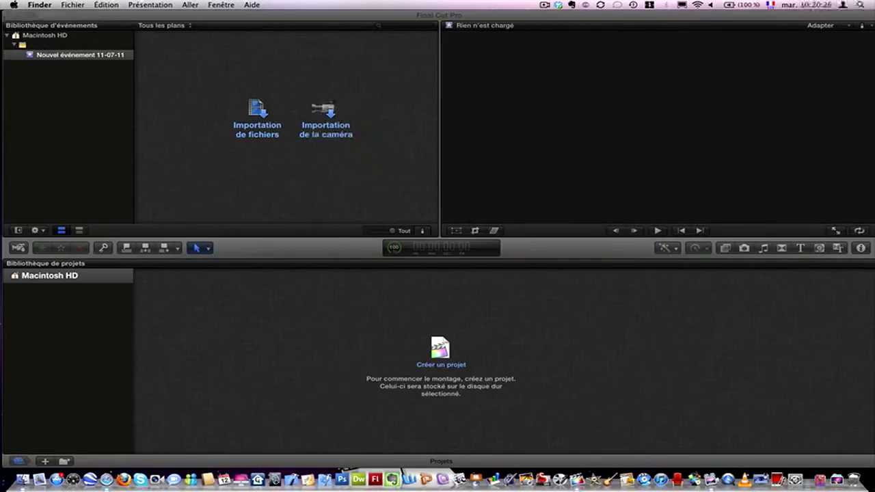
# - Shift the Final Cut Pro window aside to uncover the desktop, and place the Dual-commentary movie file in the uncovered area
pyautogui.moveTo(182, 20); pyautogui.dragTo(294, 19)
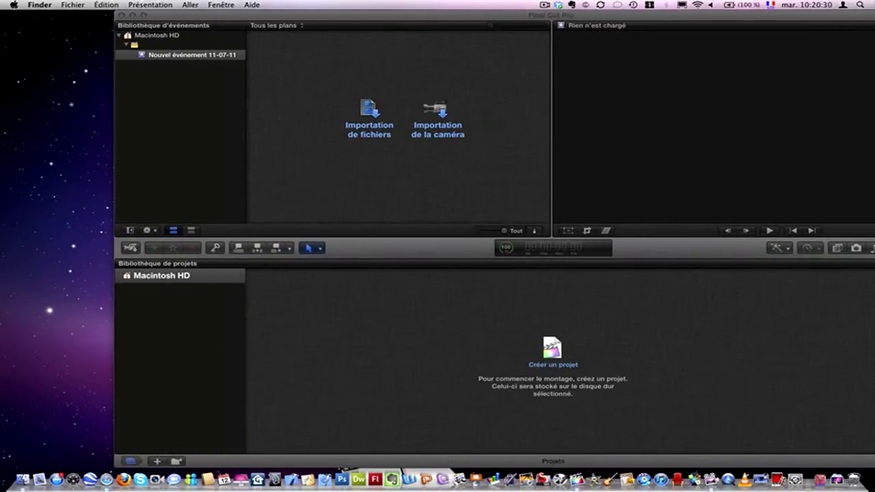
pyautogui.moveTo(1, 243); pyautogui.dragTo(76, 243)
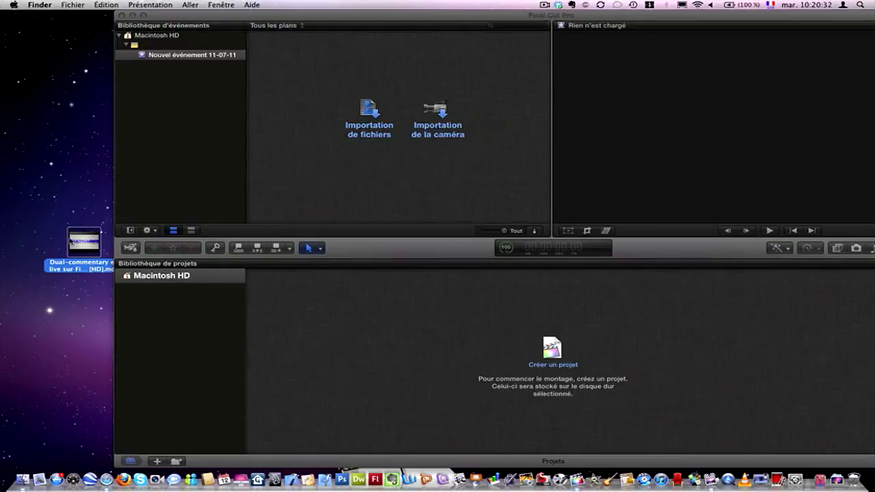
# - Preview the Dual-commentary movie from the desktop with the volume raised, skip ahead to about 5:19, and close the preview
pyautogui.press('space')
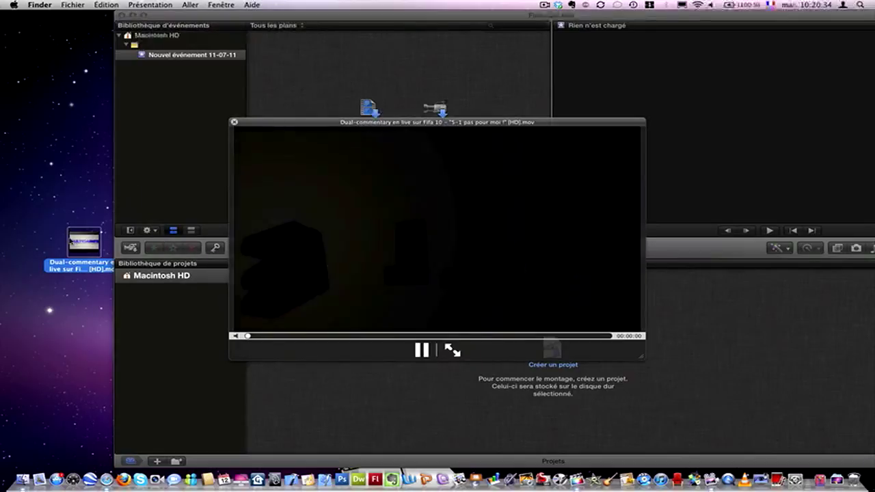
pyautogui.press('space')
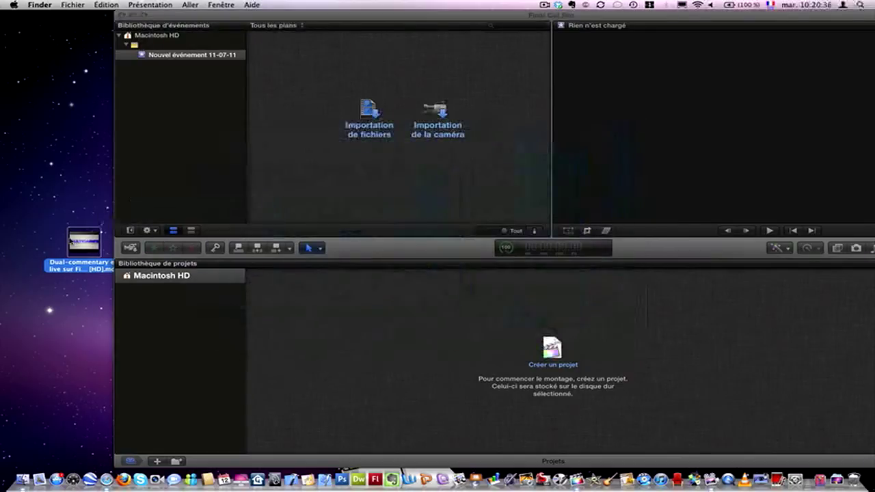
pyautogui.press('XF86AudioRaiseVolume')
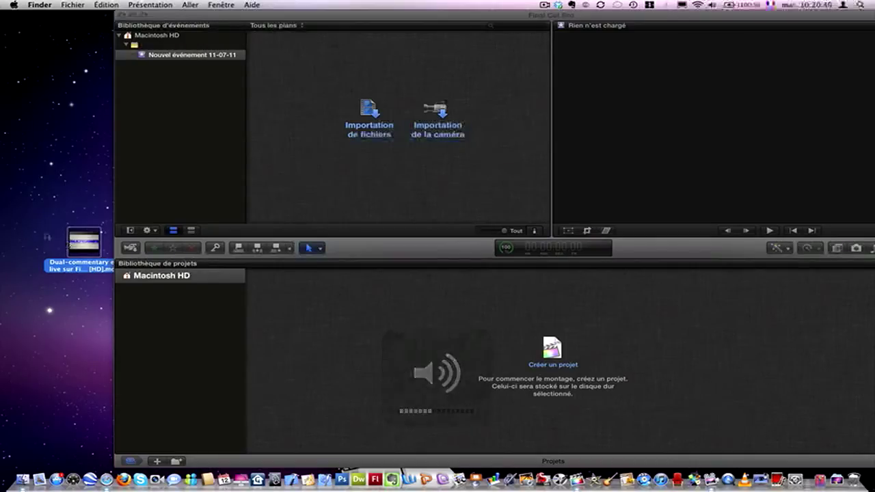
pyautogui.press('space')
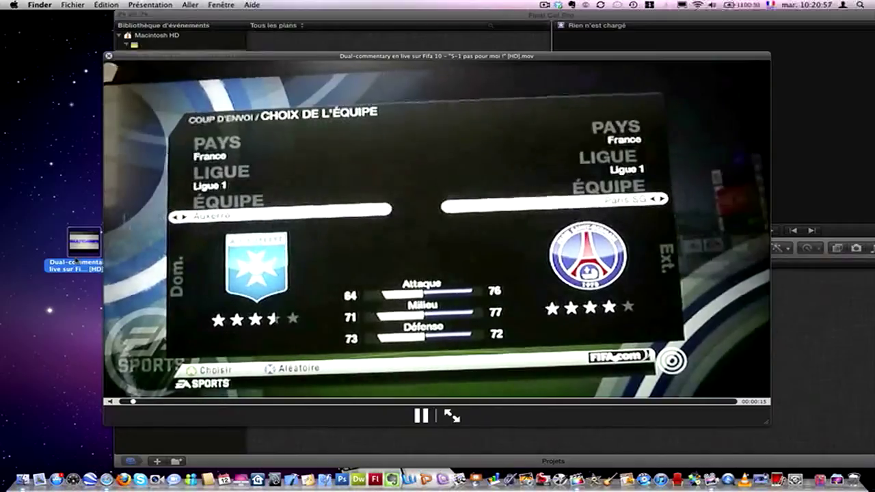
pyautogui.press('space')
pyautogui.press('space')
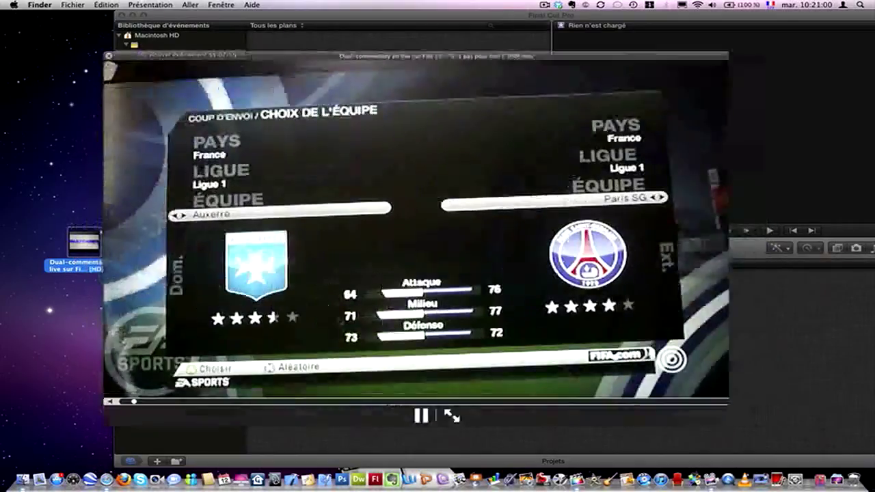
pyautogui.click(356, 402)
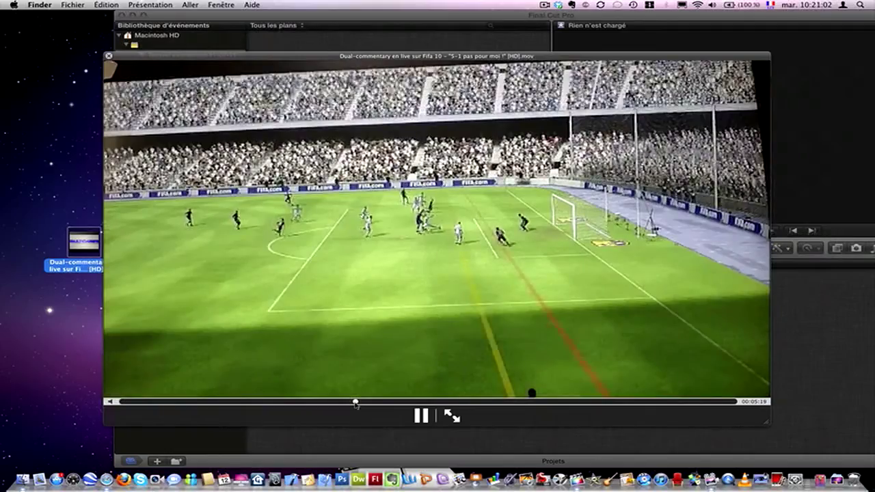
pyautogui.press('space')
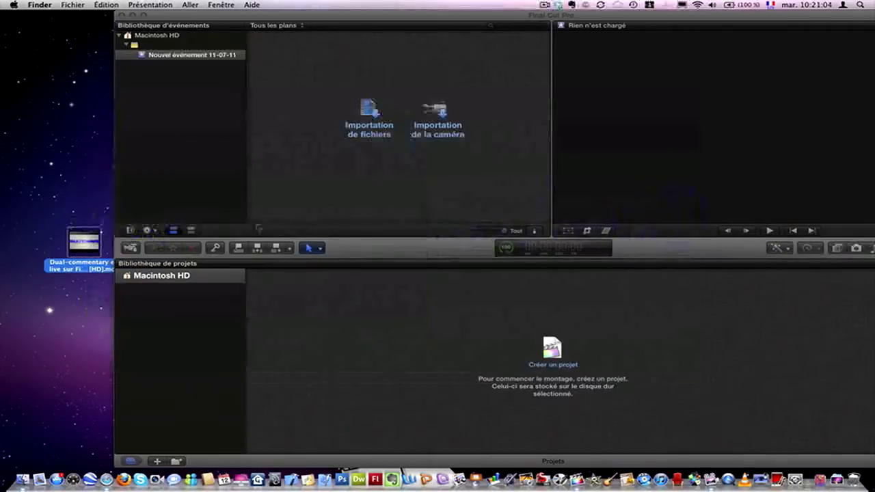
# - Import the Dual-commentary movie file from the Bureau folder into the existing event Nouvel événement 11-07-11
pyautogui.moveTo(84, 252); pyautogui.dragTo(367, 125)
pyautogui.click(366, 128)
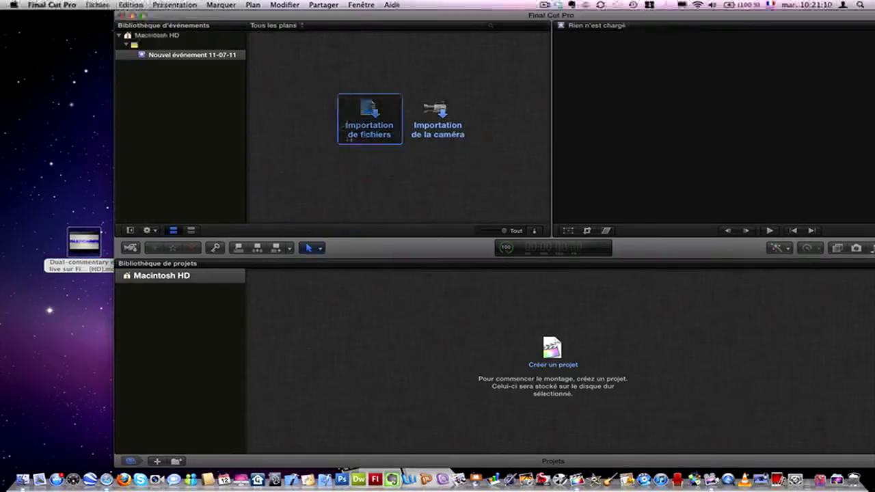
pyautogui.click(353, 134)
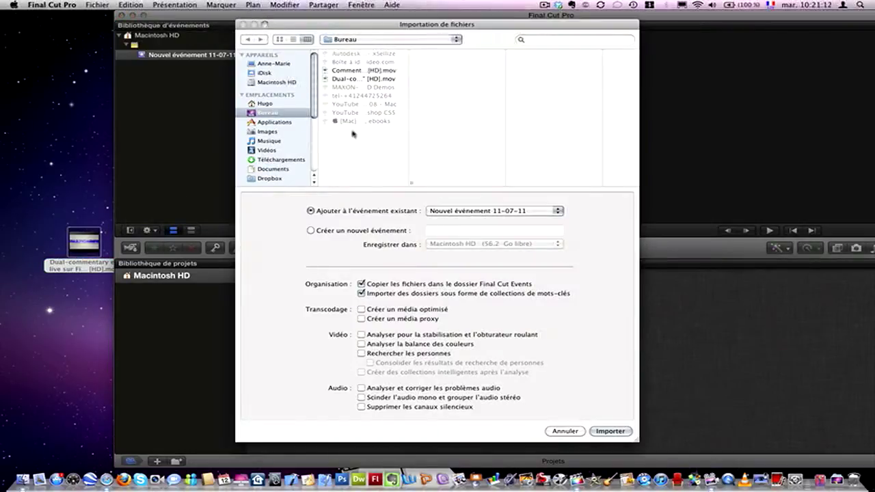
pyautogui.click(347, 80)
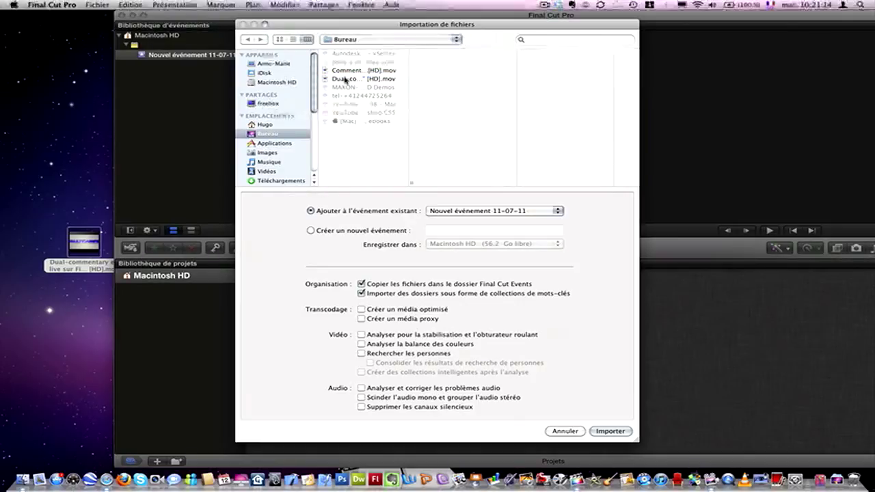
pyautogui.click(346, 79)
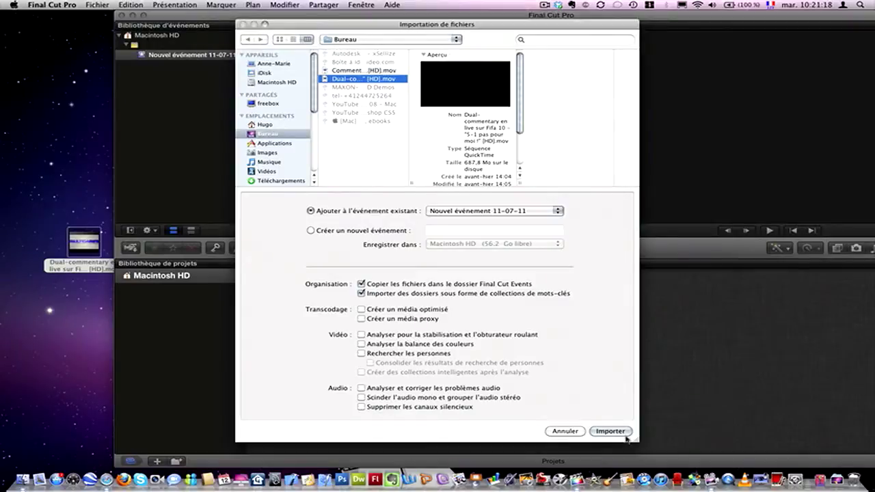
pyautogui.click(625, 436)
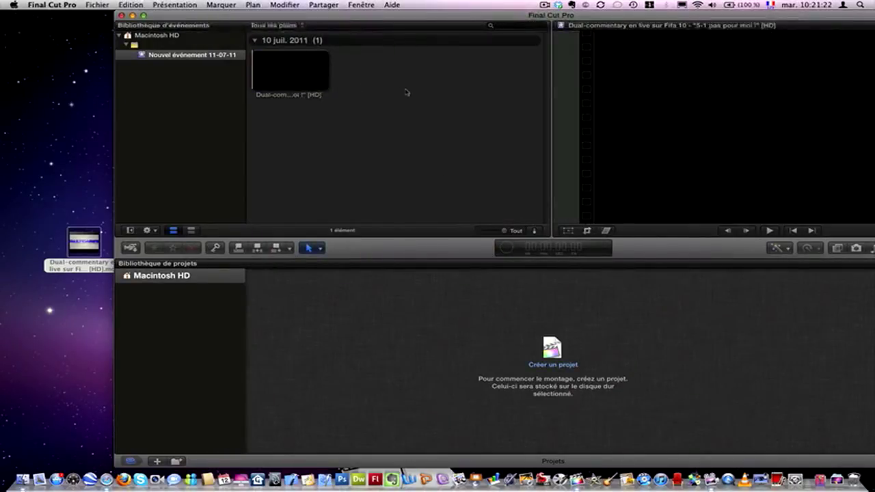
# - Open the imported Dual-commentary clip in the timeline and move the window back to fill the screen
pyautogui.rightClick(321, 89)
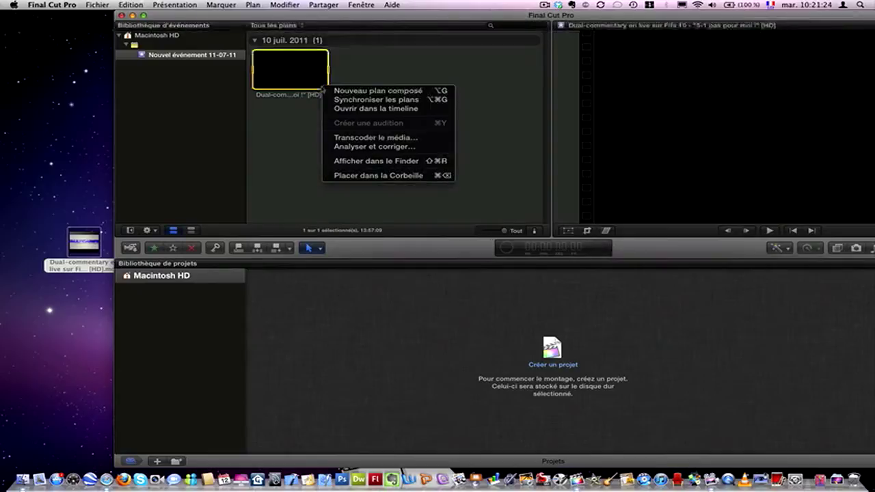
pyautogui.click(342, 69)
pyautogui.click(449, 101)
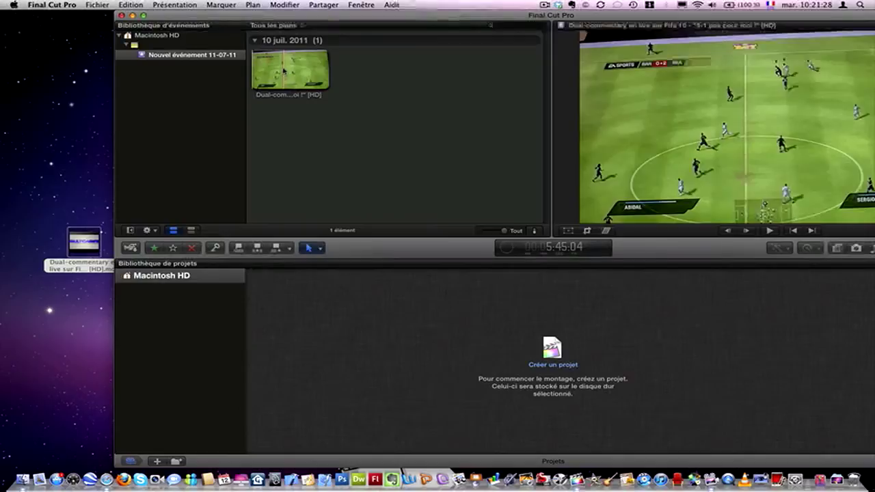
pyautogui.rightClick(285, 68)
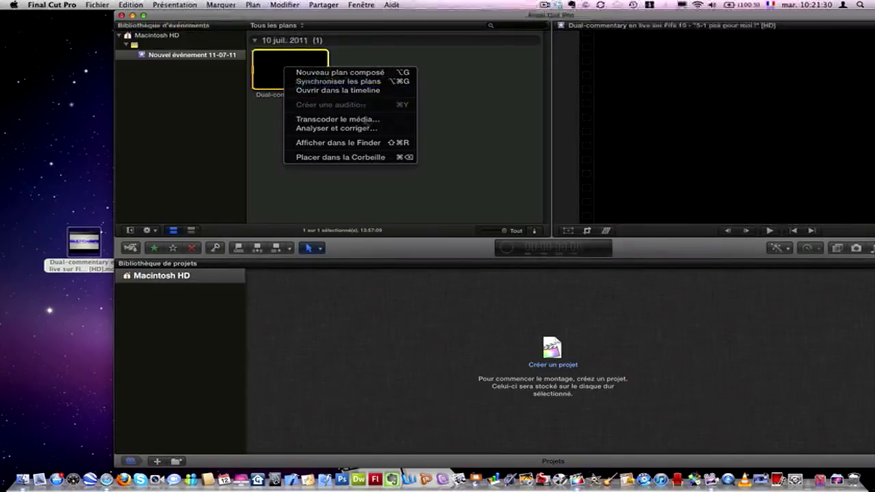
pyautogui.click(367, 119)
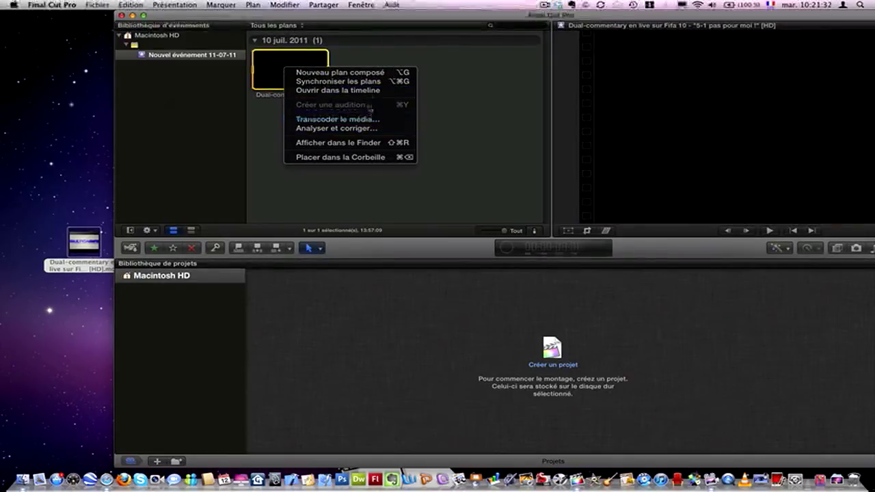
pyautogui.click(369, 91)
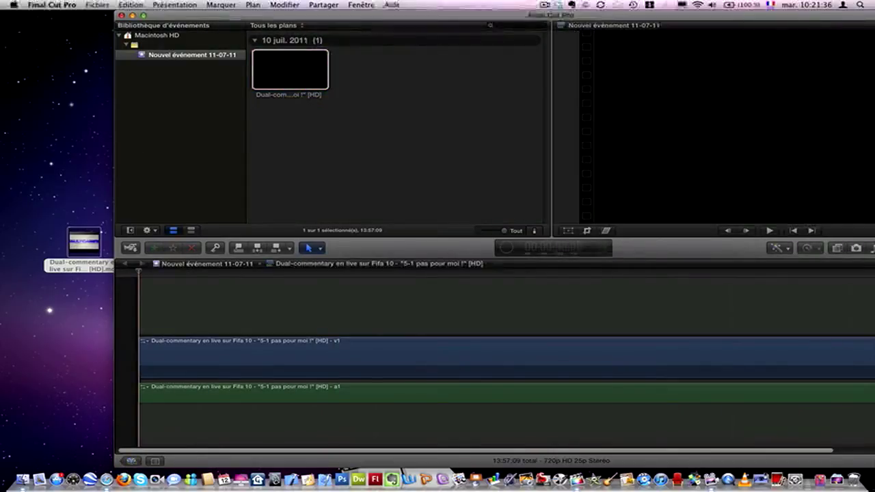
pyautogui.press('F3')
pyautogui.click(417, 20)
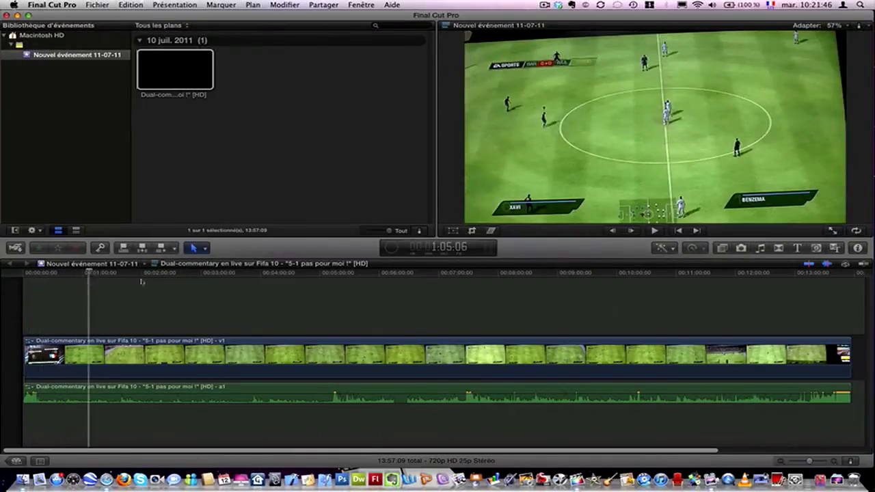
# - Preview the timeline clip from about 1:05, from the beginning, and from about 1:58
pyautogui.click(654, 230)
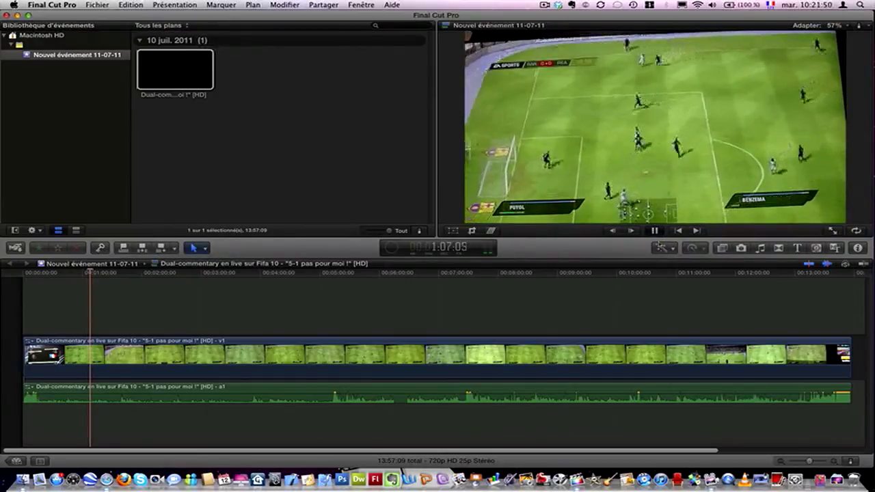
pyautogui.click(655, 231)
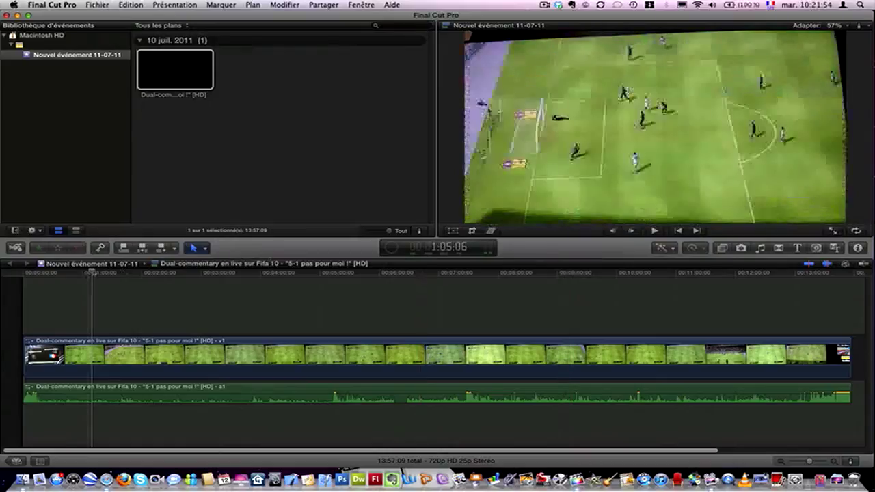
pyautogui.press('Home')
pyautogui.press('space')
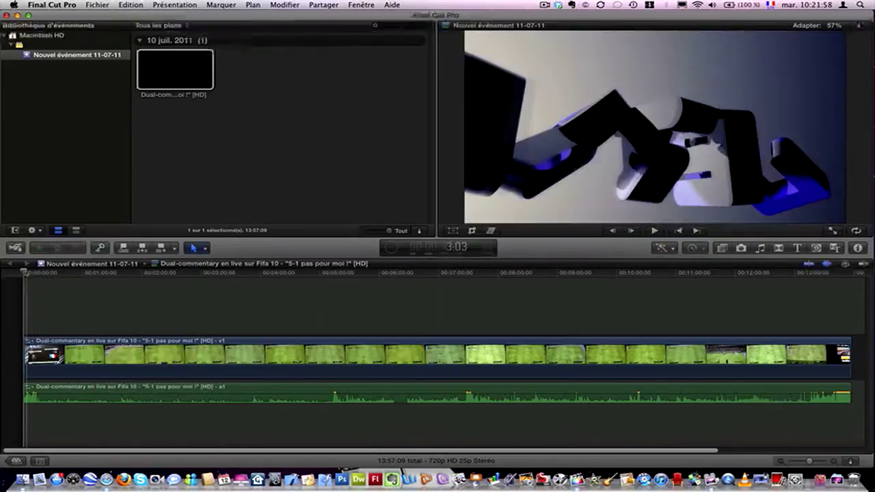
pyautogui.moveTo(24, 271); pyautogui.dragTo(140, 274)
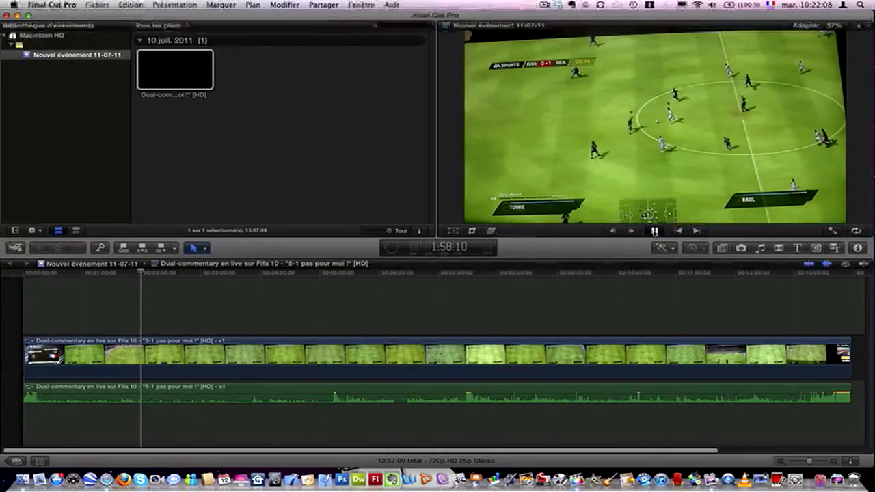
pyautogui.click(654, 231)
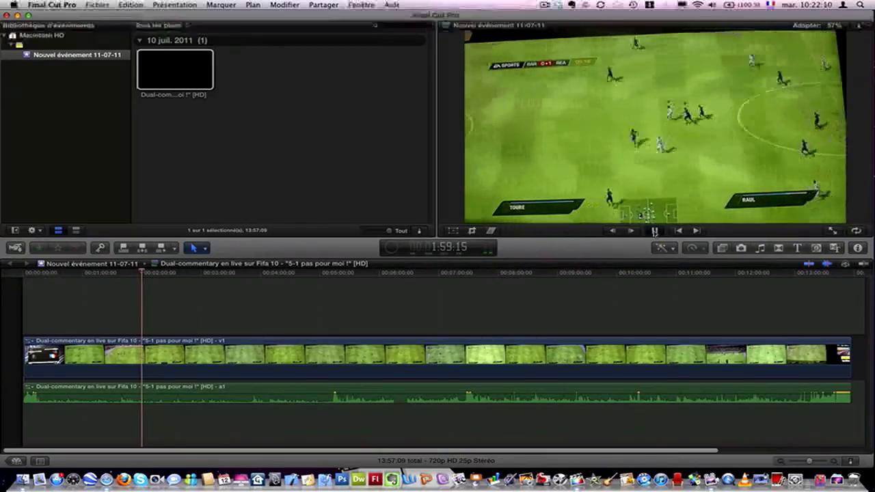
pyautogui.click(654, 231)
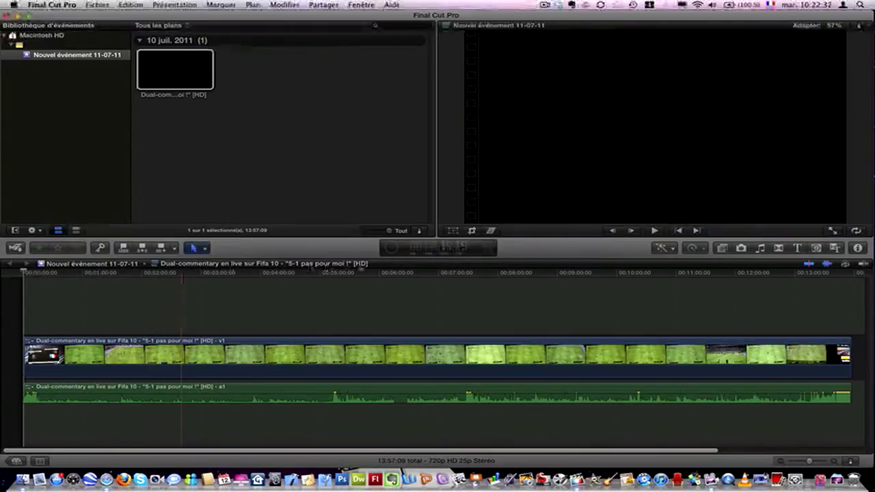
# - Play the clip from the beginning, skip past the 8-minute mark, and return the playhead to the start for another playback
pyautogui.press('space')
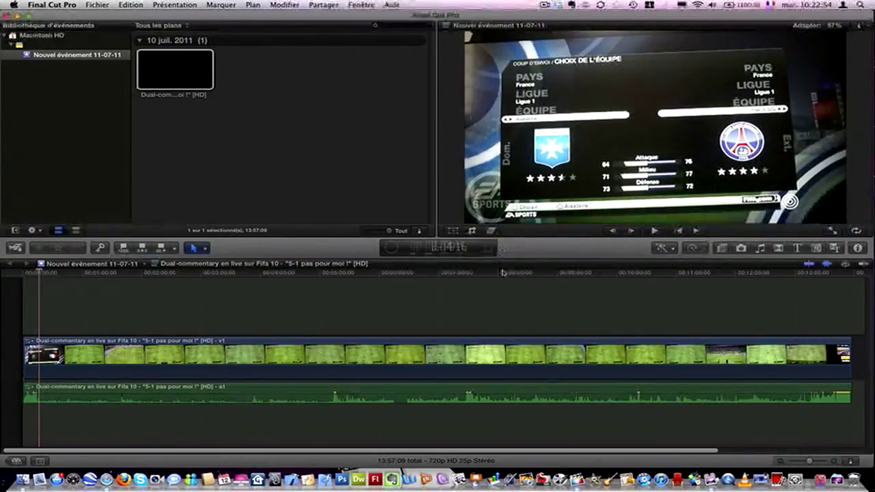
pyautogui.press('space')
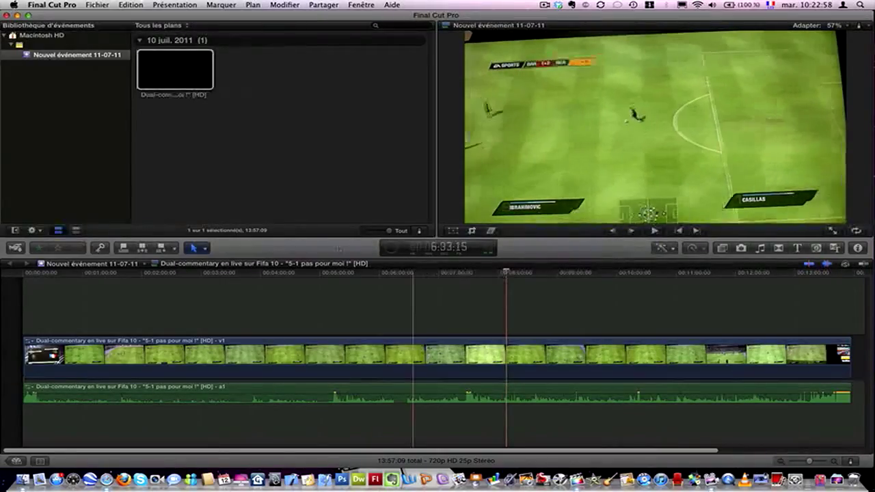
pyautogui.press('space')
pyautogui.click(212, 122)
pyautogui.moveTo(506, 274); pyautogui.dragTo(23, 287)
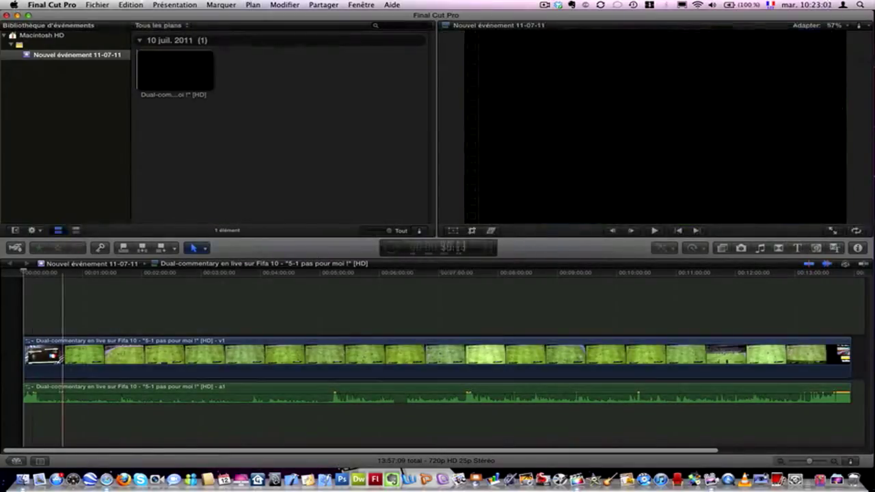
pyautogui.press('space')
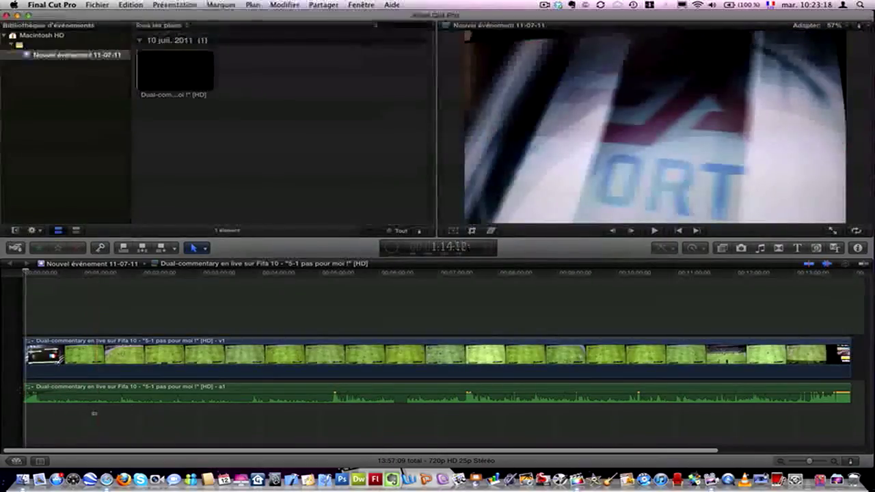
# - Try a fade-in at the start of the audio track, and look through the audio clip's options without applying any
pyautogui.moveTo(28, 394); pyautogui.dragTo(58, 393)
pyautogui.moveTo(57, 391); pyautogui.dragTo(24, 392)
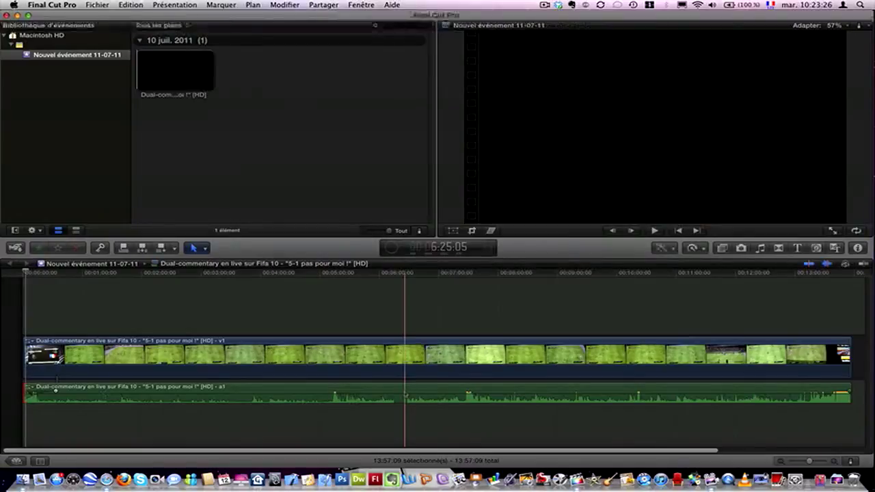
pyautogui.click(404, 393)
pyautogui.rightClick(404, 393)
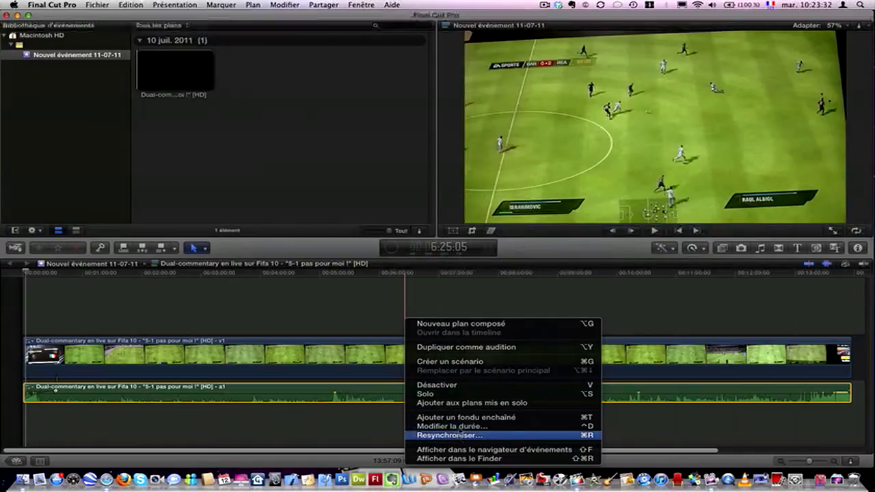
pyautogui.click(377, 428)
pyautogui.click(377, 429)
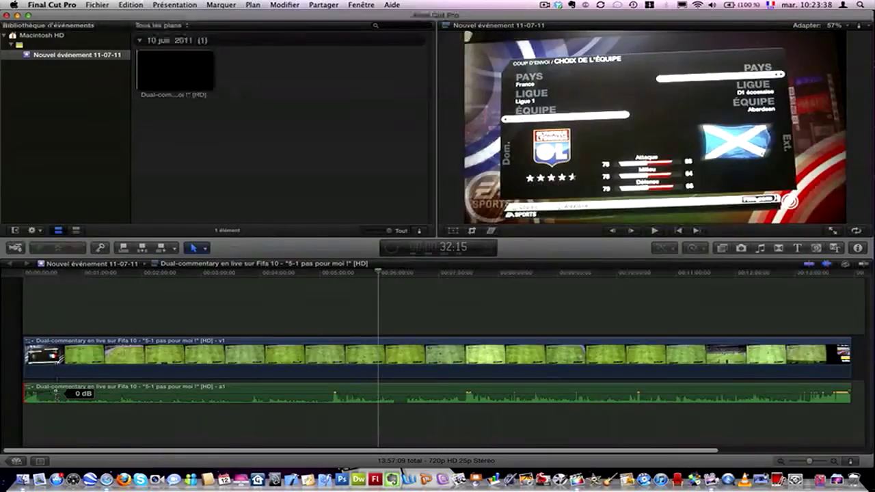
# - Raise the audio track's volume level, and play the opening with the system volume turned up
pyautogui.moveTo(56, 393); pyautogui.dragTo(56, 385)
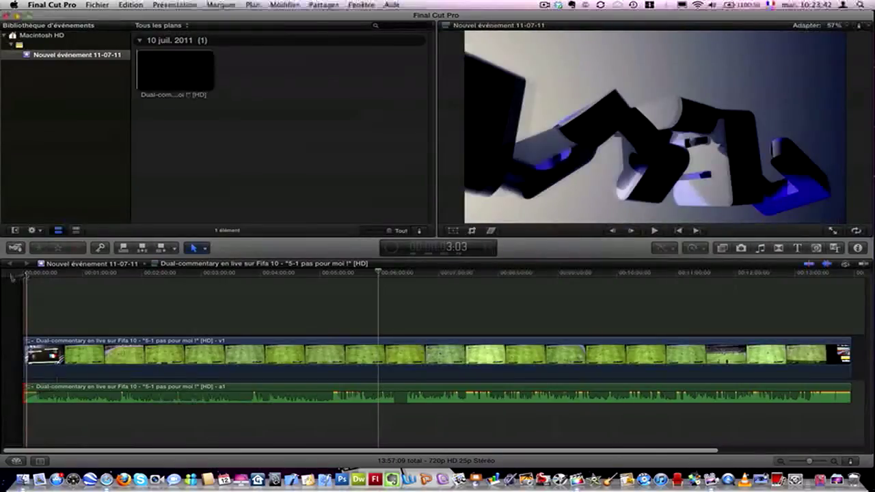
pyautogui.press('space')
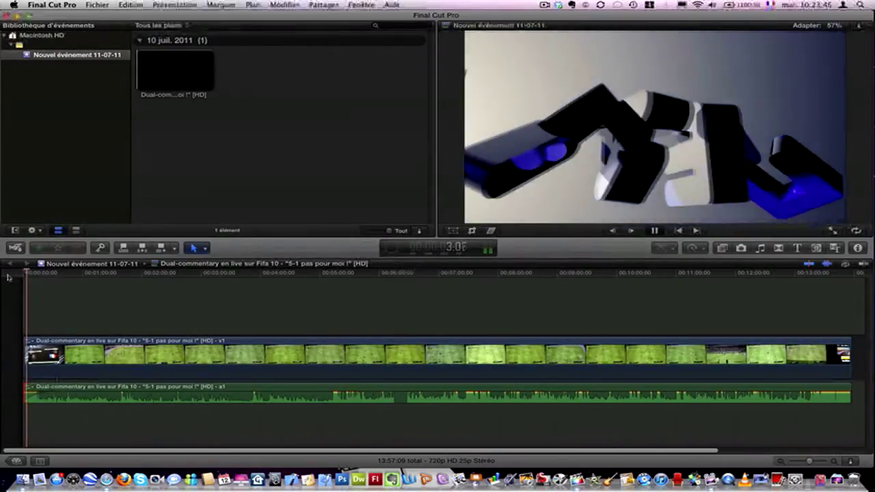
pyautogui.press('XF86AudioRaiseVolume')
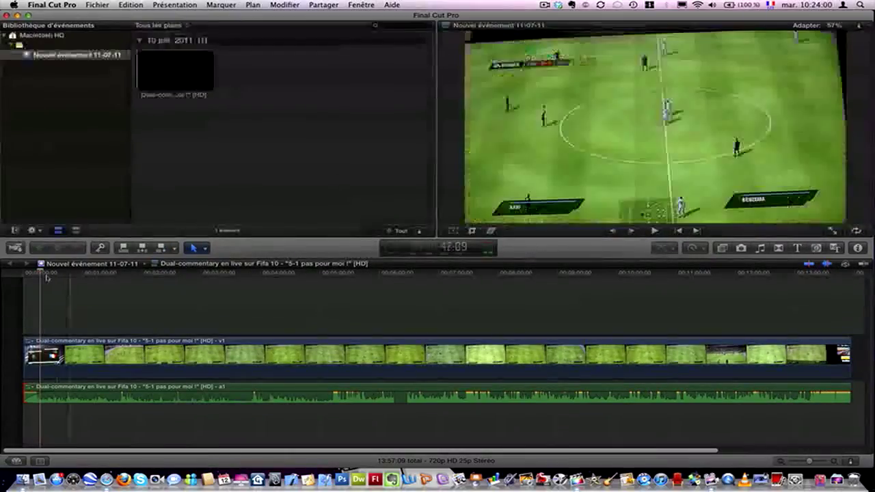
# - Return the playhead to the start and create a fade-in of about 30 seconds on the audio track
pyautogui.press('Home')
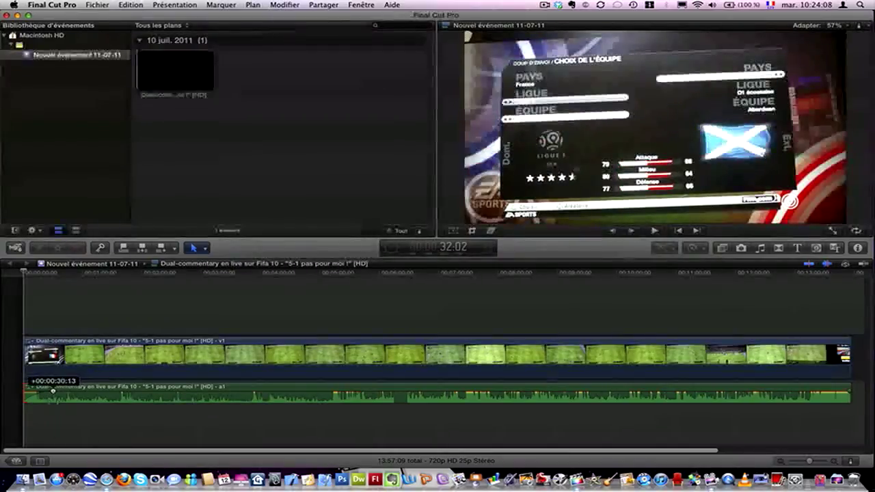
pyautogui.moveTo(60, 395); pyautogui.dragTo(58, 391)
pyautogui.click(435, 308)
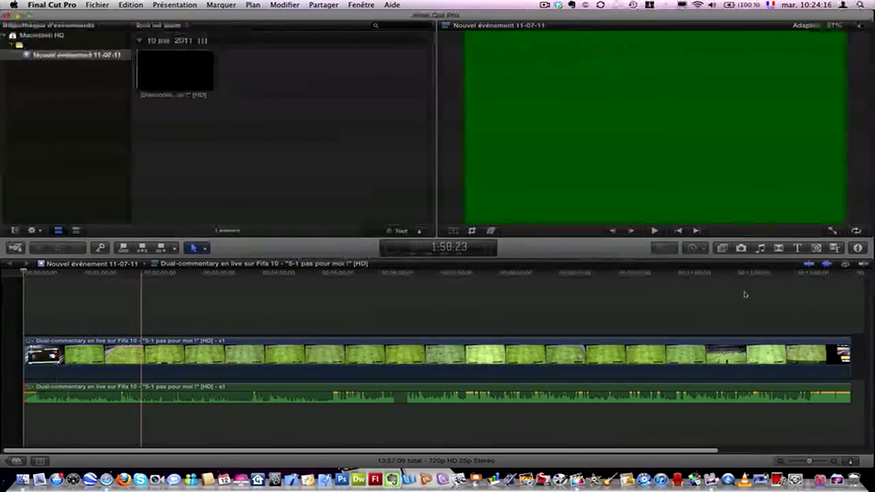
# - Play the end of the clip from about 13:31 with the system volume lowered
pyautogui.press('Home')
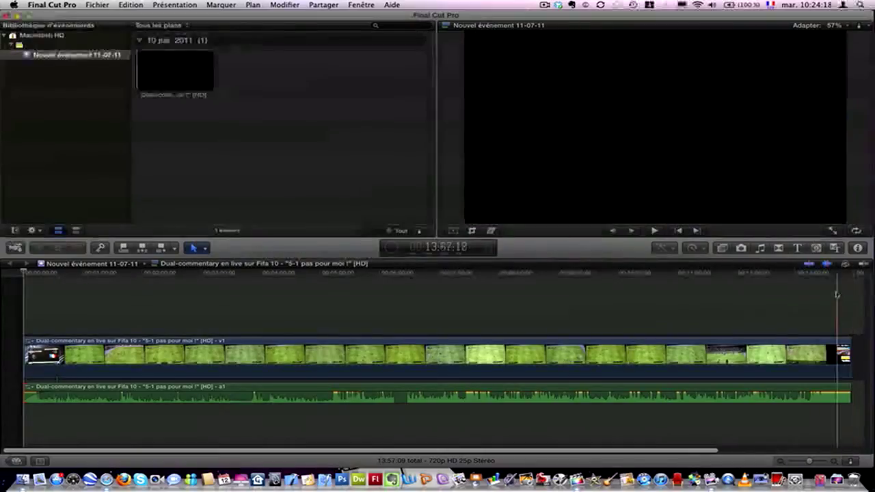
pyautogui.press('space')
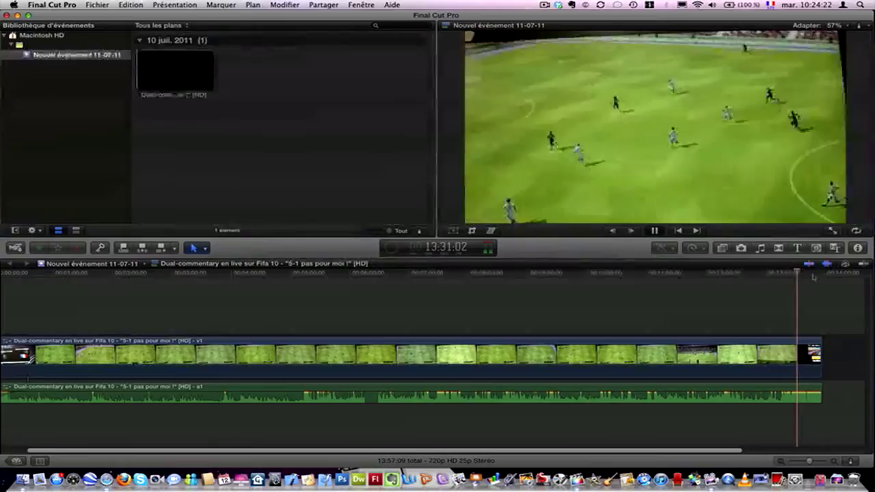
pyautogui.press('XF86AudioLowerVolume')
pyautogui.press('XF86AudioLowerVolume')
pyautogui.press('XF86AudioLowerVolume')
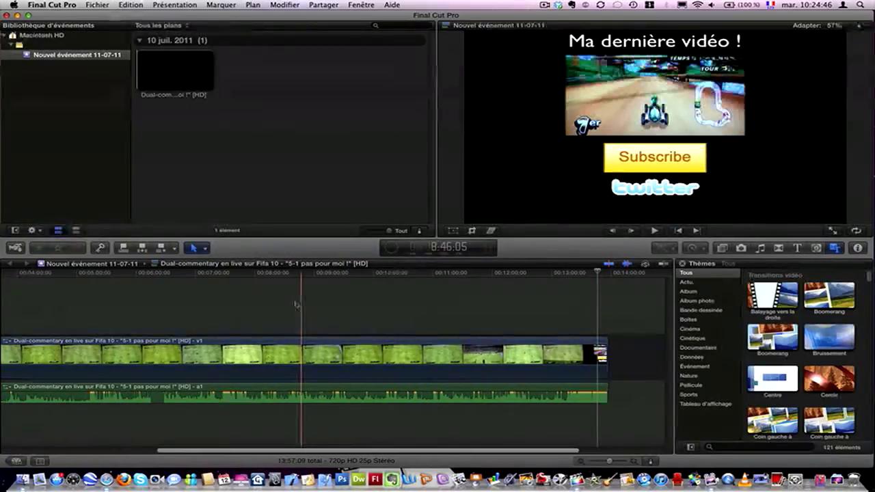
# - Place the playhead at about 11:37 in the timeline and select the video track's clip
pyautogui.hscroll(-5, 328, 311)
pyautogui.hscroll(-5, 304, 308)
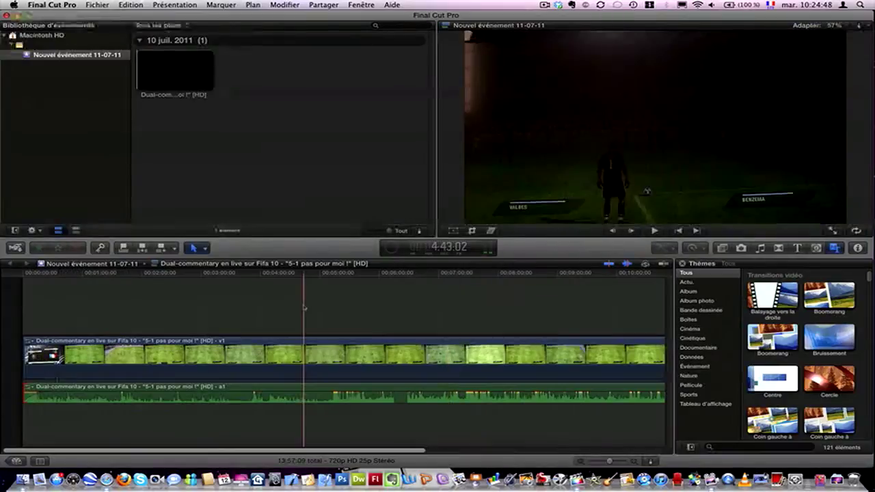
pyautogui.hscroll(5, 304, 308)
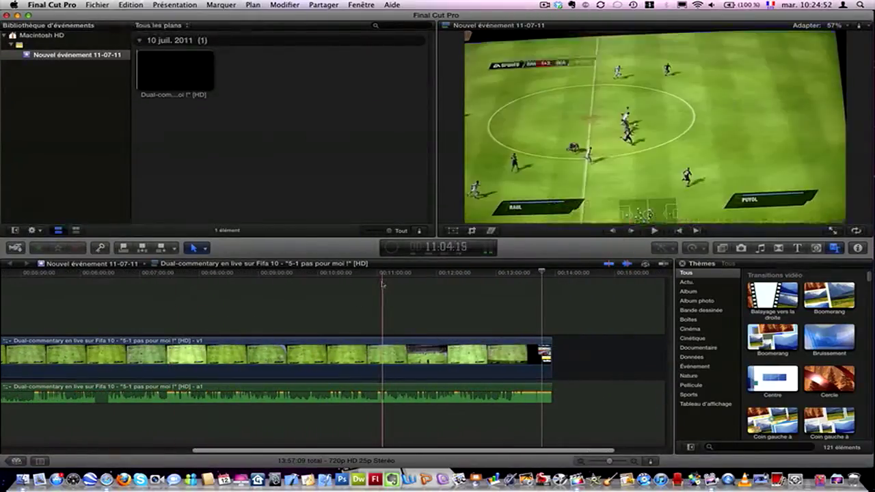
pyautogui.click(415, 347)
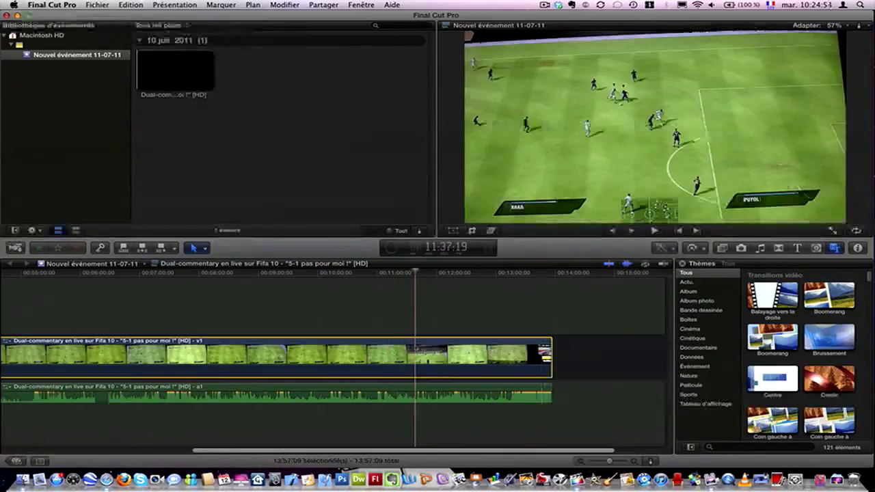
# - Trim the end of the first video clip back to the playhead at about 11:37
pyautogui.rightClick(414, 347)
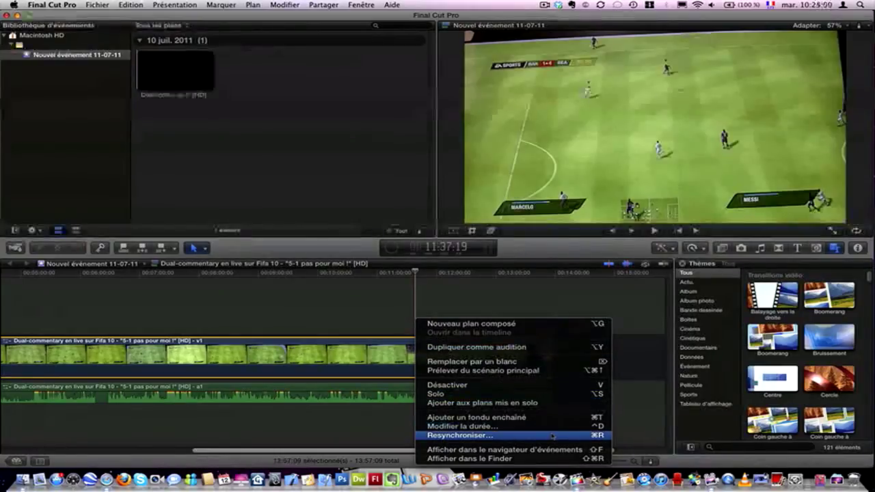
pyautogui.click(507, 305)
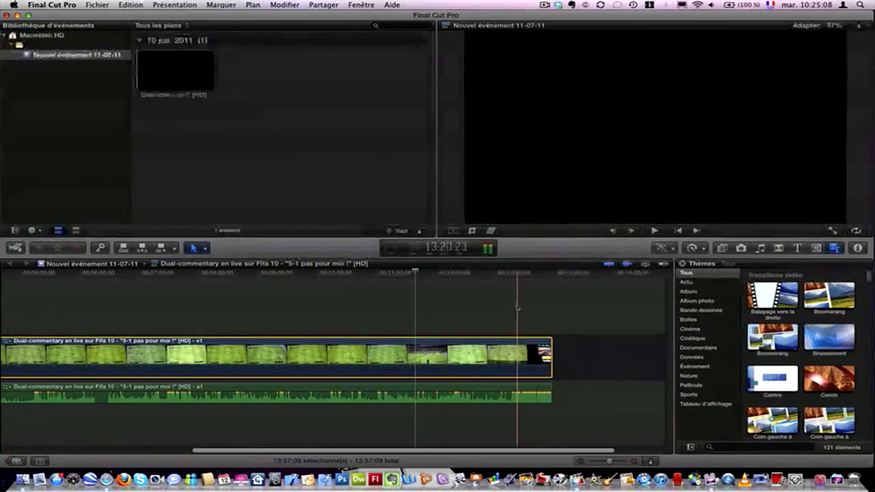
pyautogui.click(550, 357)
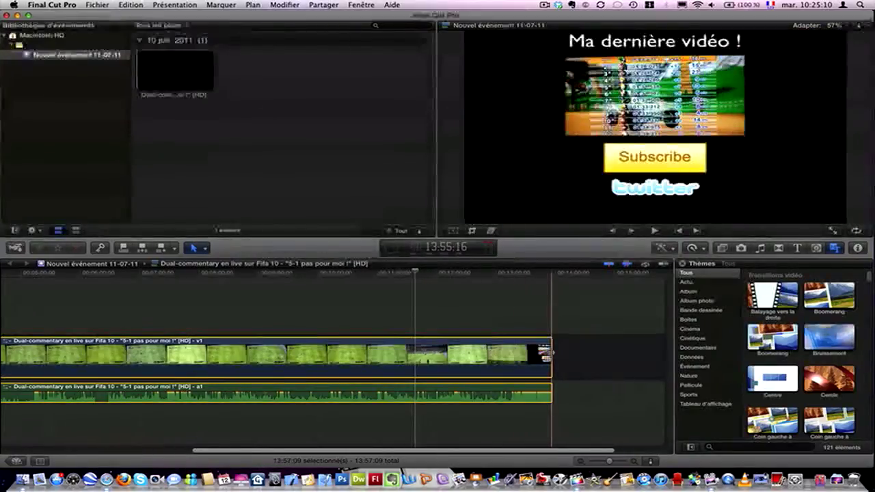
pyautogui.moveTo(552, 356); pyautogui.dragTo(415, 355)
# - Add the Mario Kart Wii clip to the timeline directly after the trimmed football clip
pyautogui.moveTo(174, 70); pyautogui.dragTo(194, 303)
pyautogui.moveTo(356, 341); pyautogui.dragTo(428, 356)
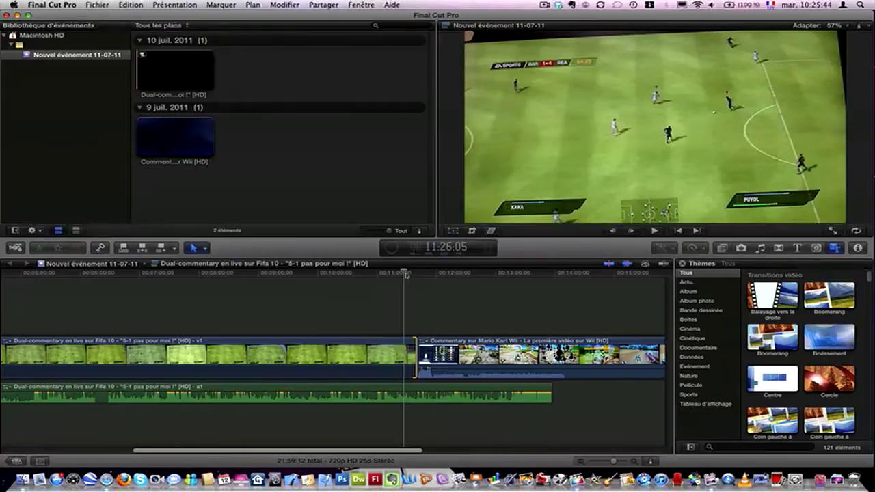
# - Play the cut between the football clip and the Mario Kart clip, starting from about 11:26
pyautogui.press('space')
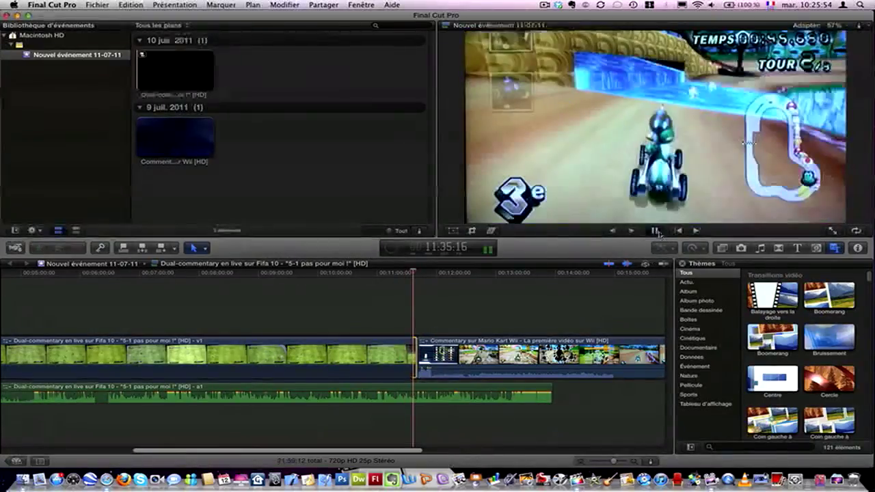
pyautogui.click(654, 231)
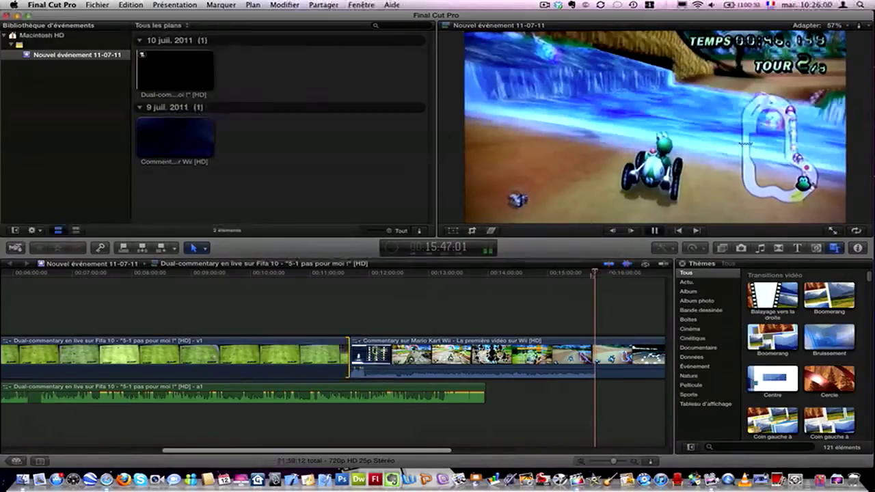
pyautogui.click(346, 276)
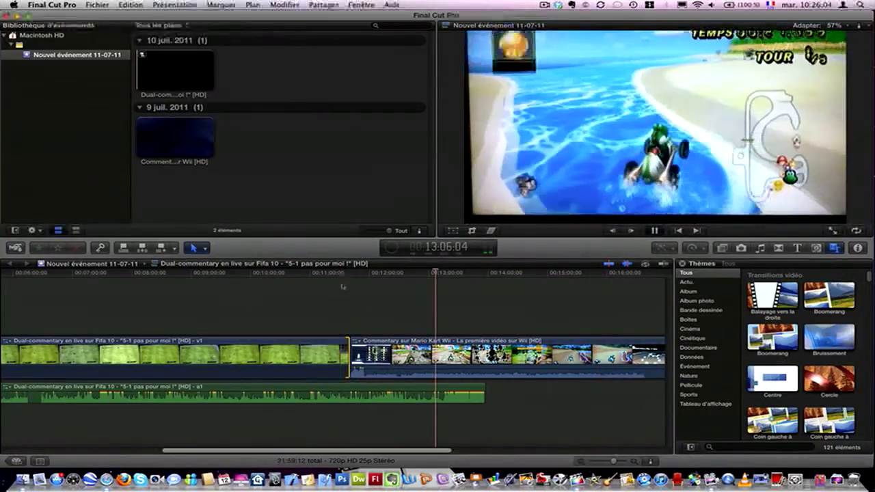
pyautogui.moveTo(434, 273); pyautogui.dragTo(339, 274)
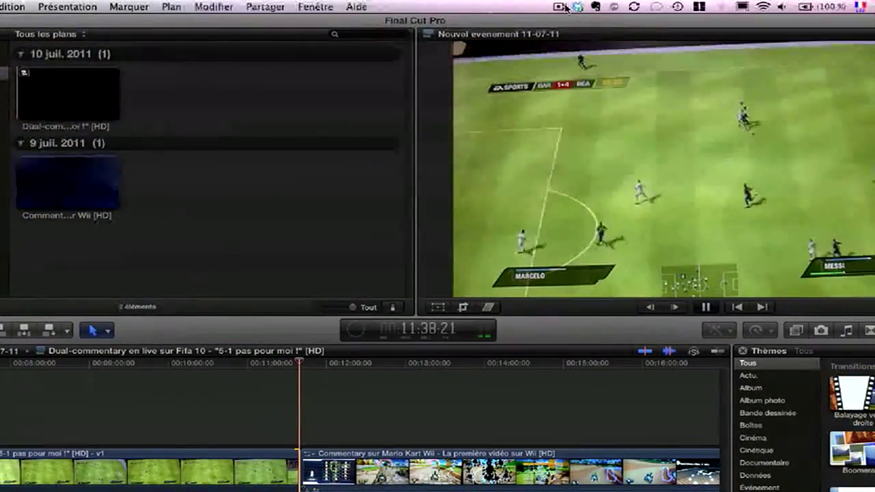
# - Stop playback, select the Mario Kart clip and place the playhead just before the cut, at about 11:36
pyautogui.click(559, 7)
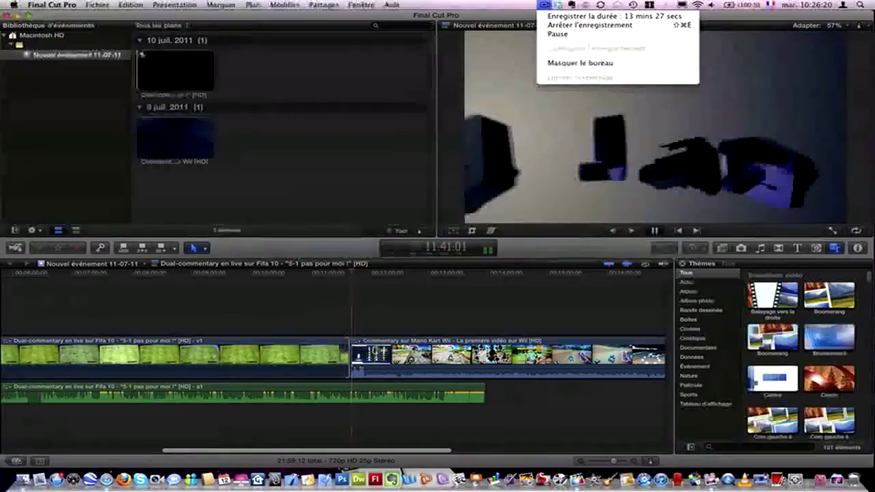
pyautogui.click(346, 208)
pyautogui.moveTo(352, 272); pyautogui.dragTo(346, 276)
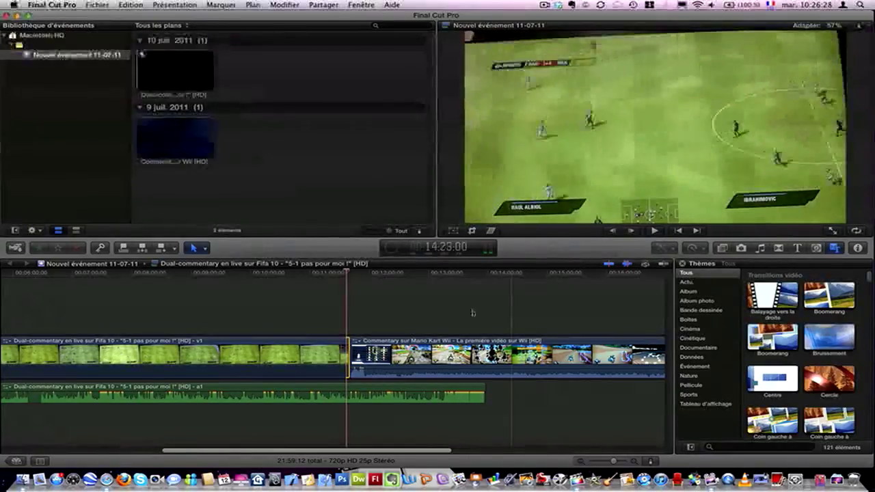
pyautogui.press('space')
pyautogui.click(490, 355)
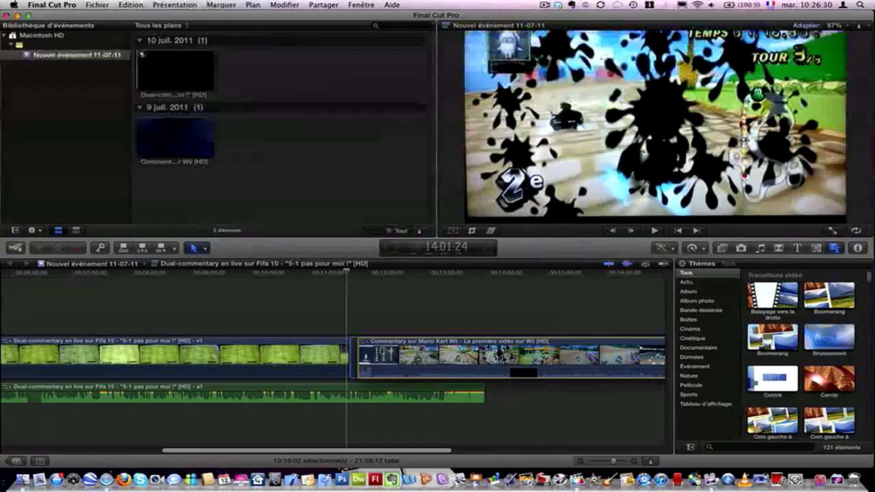
pyautogui.moveTo(496, 357); pyautogui.dragTo(493, 357)
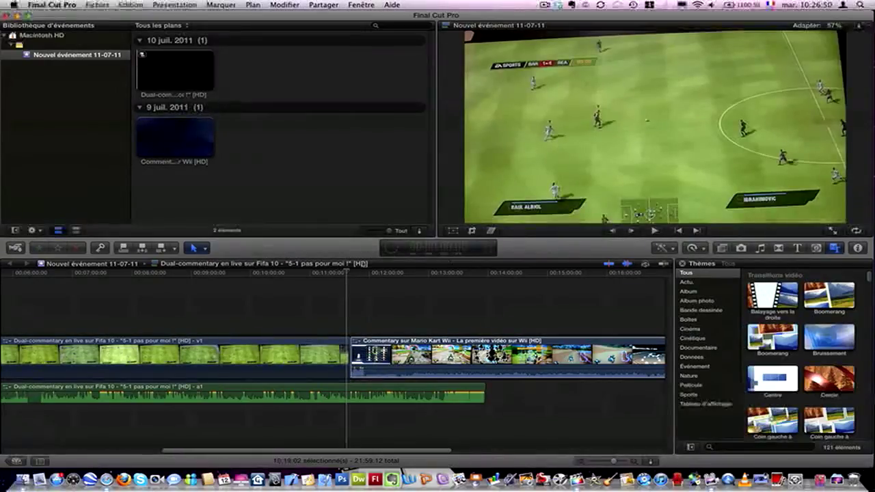
pyautogui.click(342, 273)
pyautogui.moveTo(343, 273); pyautogui.dragTo(347, 272)
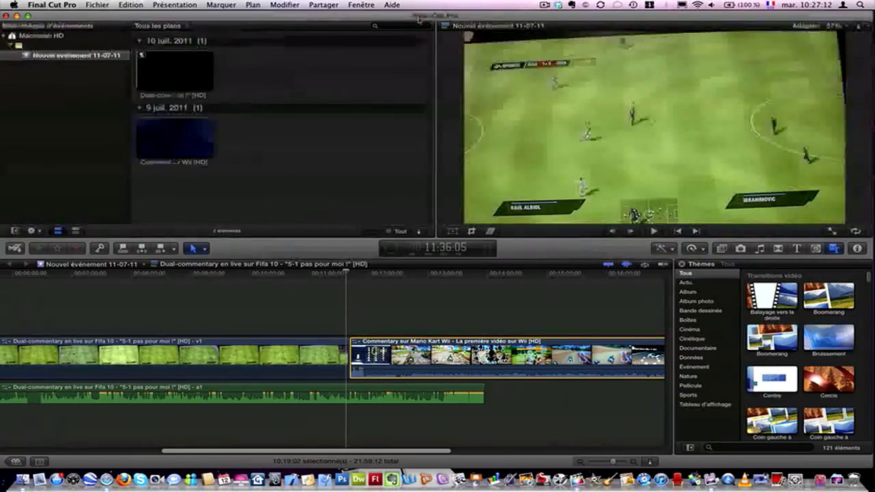
# - Add the "Balayage vers la droite" video transition between the football clip and the Mario Kart clip
pyautogui.click(600, 355)
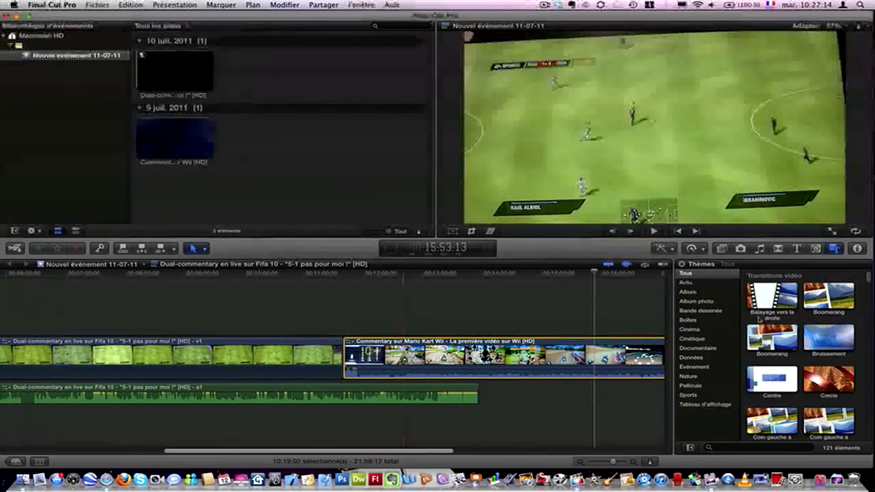
pyautogui.moveTo(755, 309); pyautogui.dragTo(703, 306)
pyautogui.press('super+t')
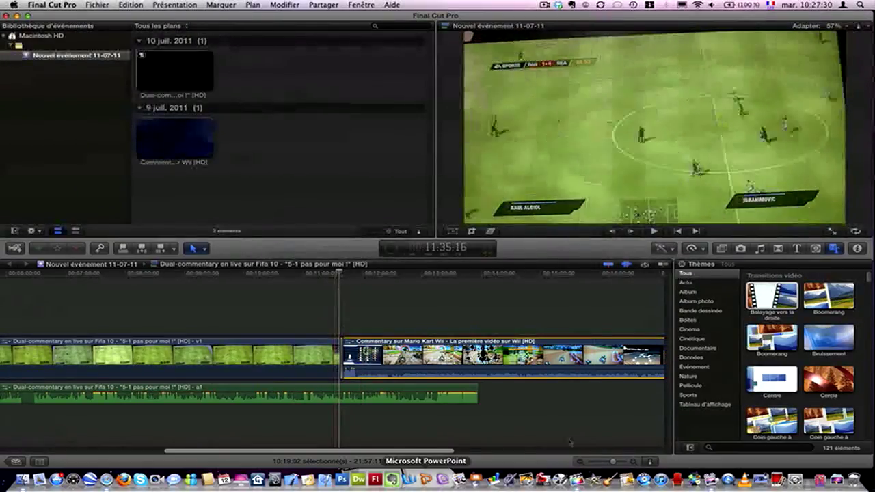
# - Play the transition between the two clips from about 11:35 and again with the system volume raised
pyautogui.press('space')
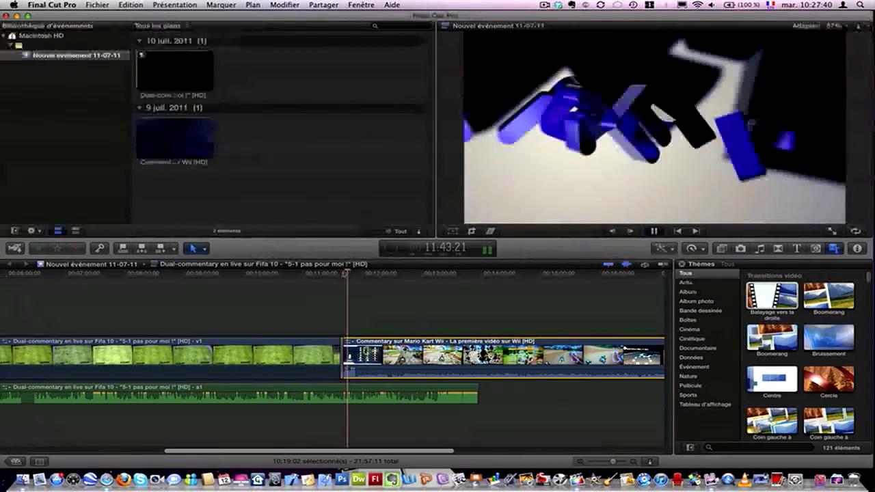
pyautogui.click(340, 274)
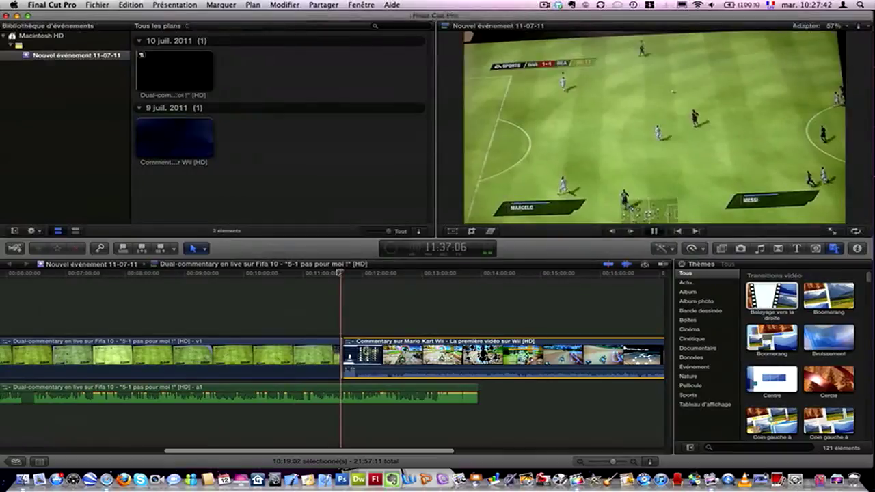
pyautogui.click(335, 273)
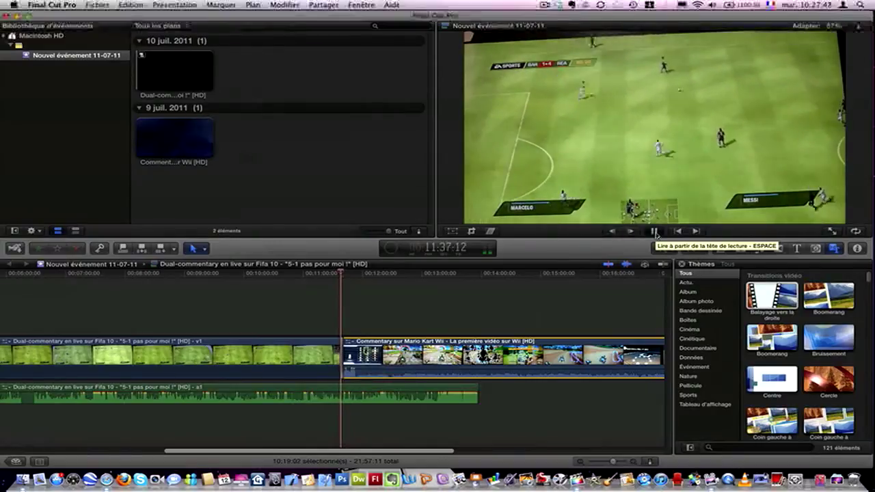
pyautogui.press('XF86AudioRaiseVolume')
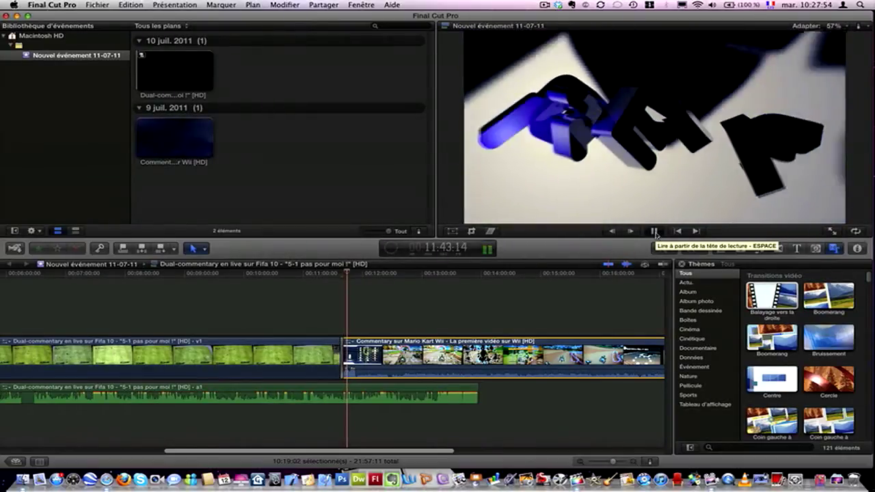
pyautogui.click(652, 231)
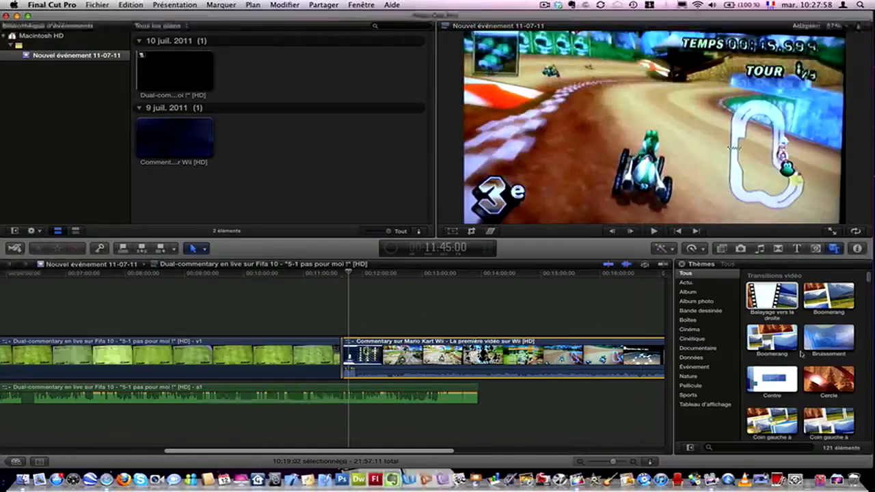
# - Browse the Tableau d'affichage and Documentaire themes, return to all themes, and show the available generators
pyautogui.click(772, 296)
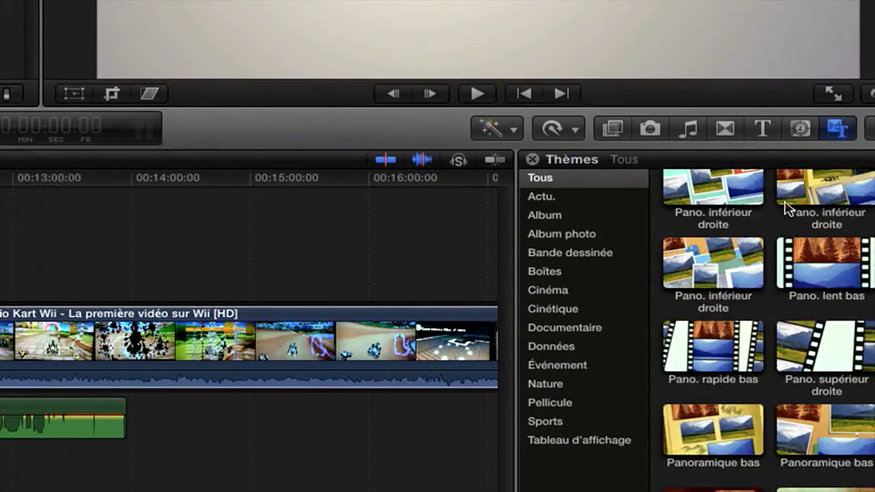
pyautogui.click(566, 444)
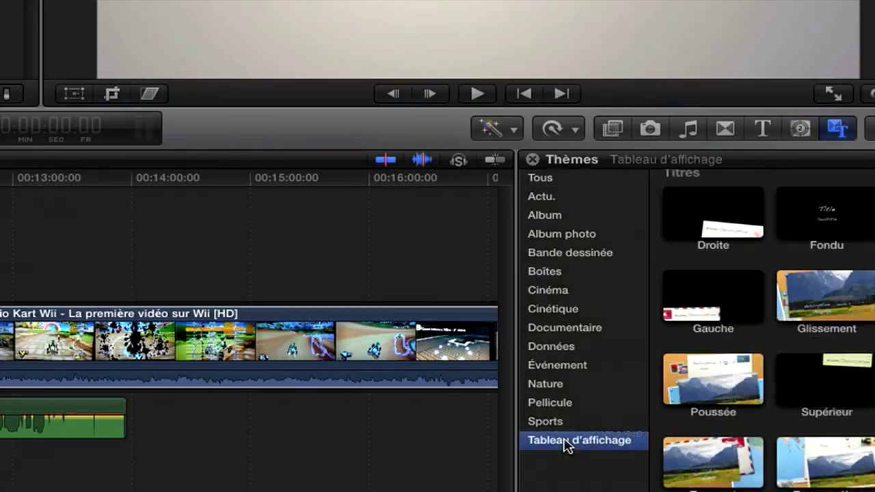
pyautogui.click(747, 443)
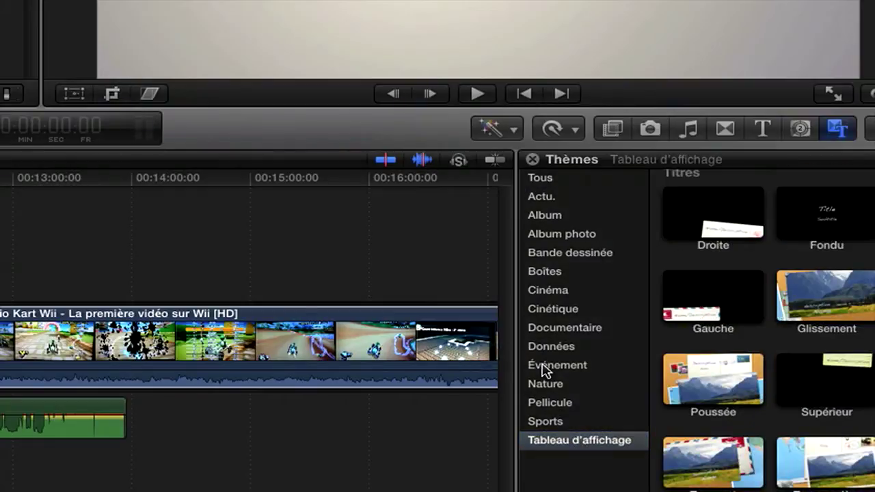
pyautogui.click(536, 328)
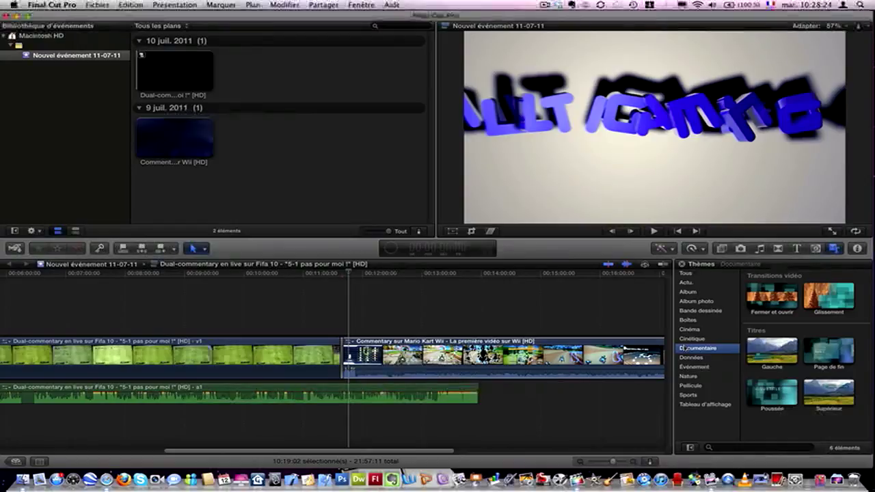
pyautogui.click(687, 273)
pyautogui.click(816, 249)
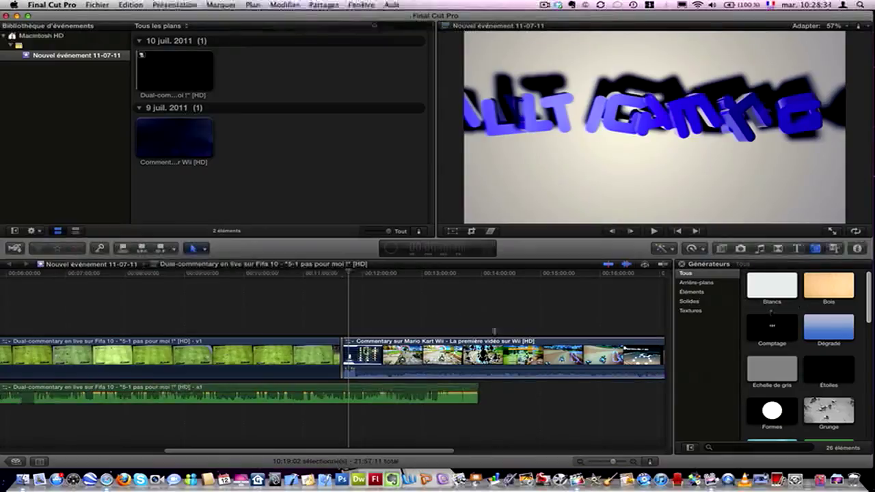
# - Pick up the first clip at the start of the timeline, put it back in place and deselect it
pyautogui.hscroll(-6, 518, 336)
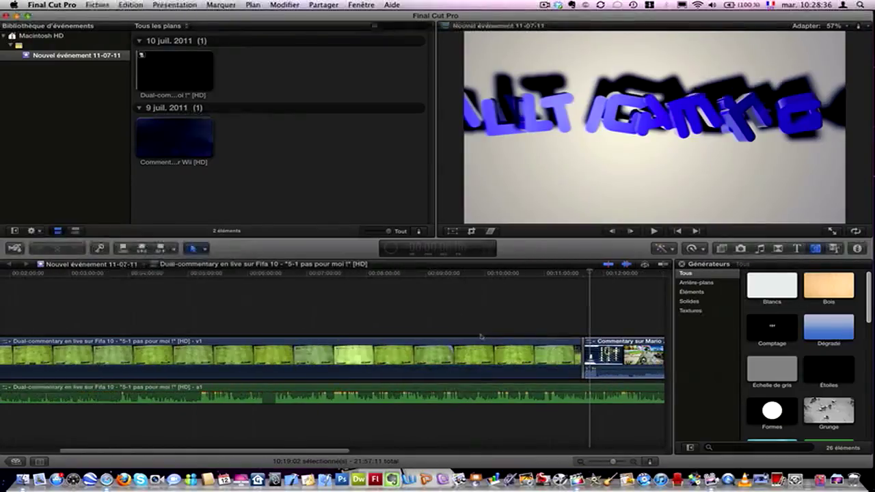
pyautogui.hscroll(-5, 34, 318)
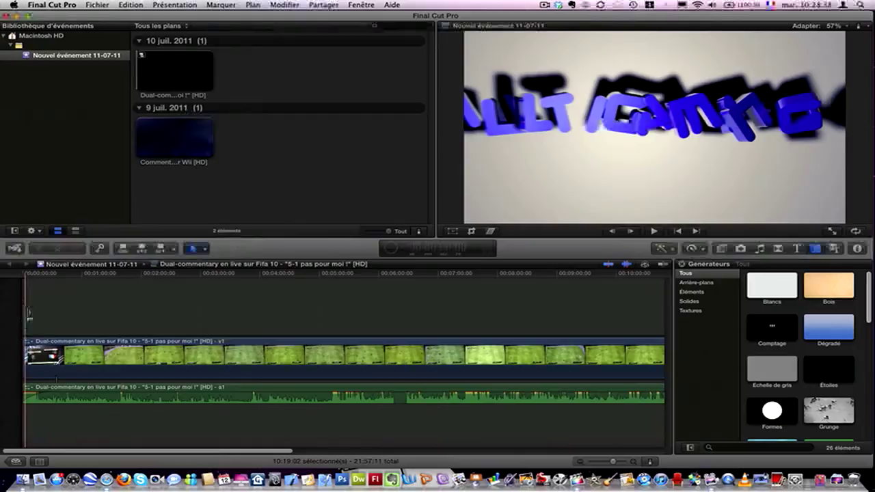
pyautogui.click(54, 350)
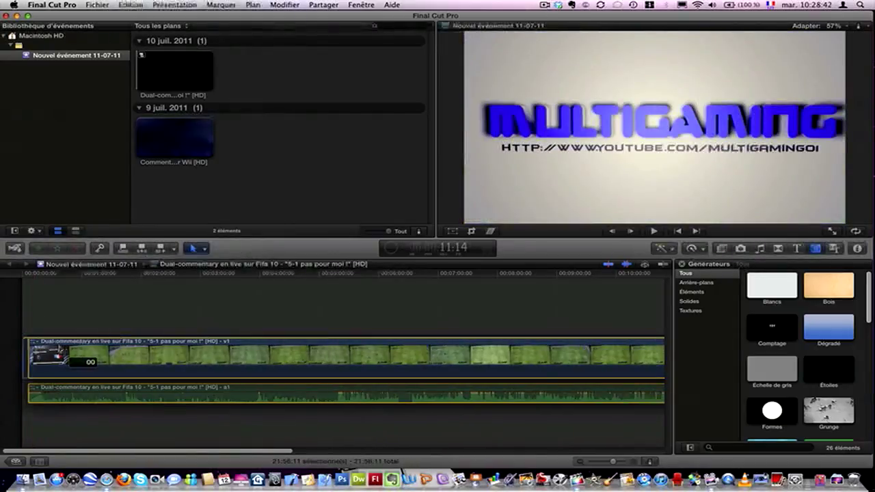
pyautogui.moveTo(57, 355); pyautogui.dragTo(57, 359)
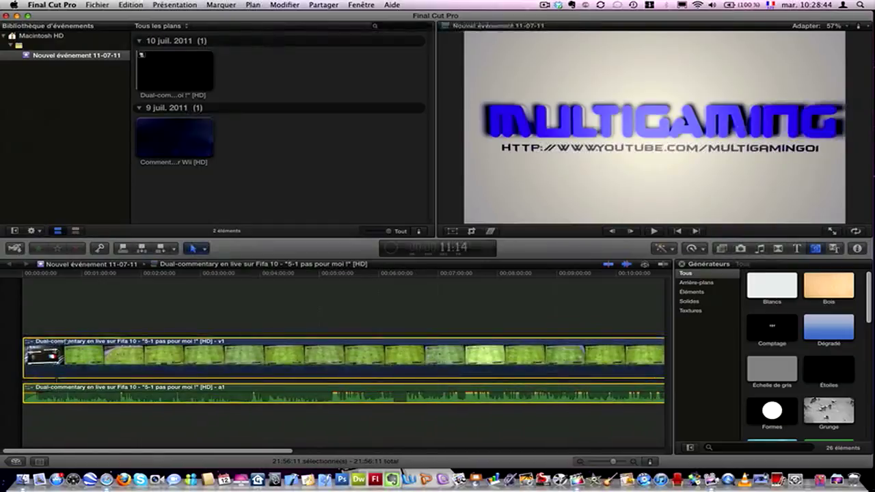
pyautogui.click(115, 291)
# - Look through the generators and try to add the Formes generator at the opening of the first clip
pyautogui.scroll(-5, 812, 311)
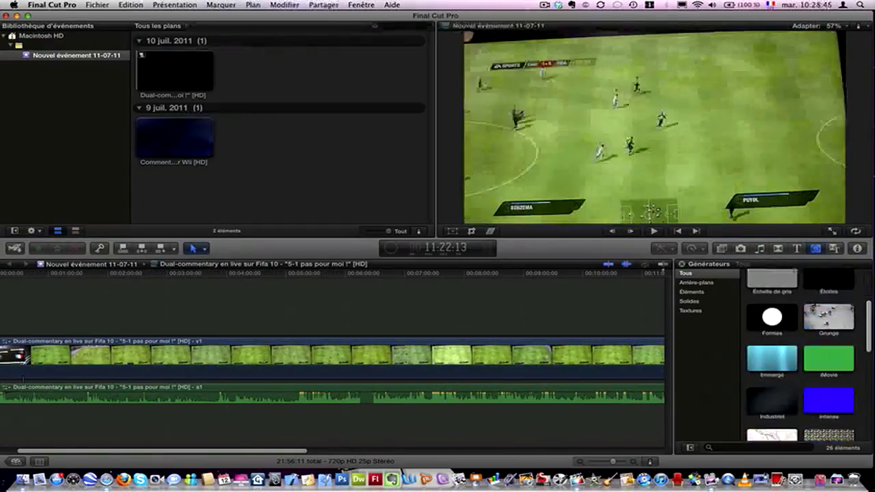
pyautogui.scroll(-3, 812, 311)
pyautogui.scroll(8, 812, 311)
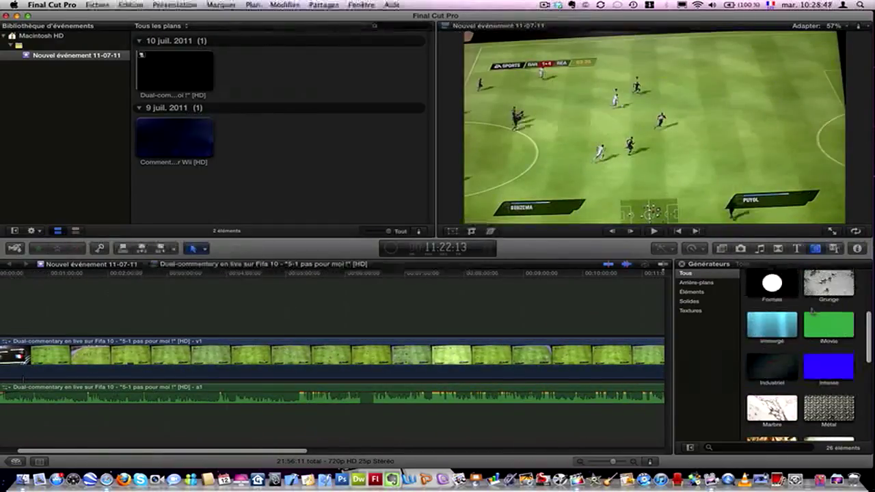
pyautogui.scroll(-1, 812, 311)
pyautogui.scroll(3, 812, 311)
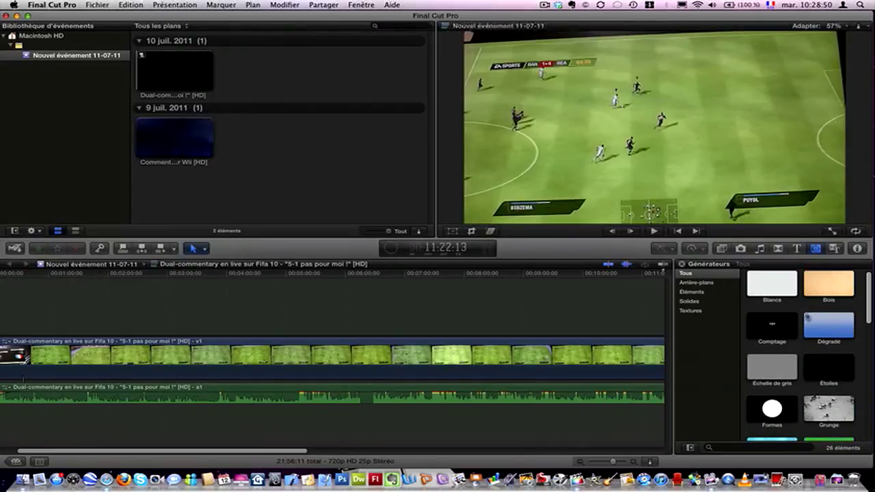
pyautogui.click(771, 408)
pyautogui.click(433, 403)
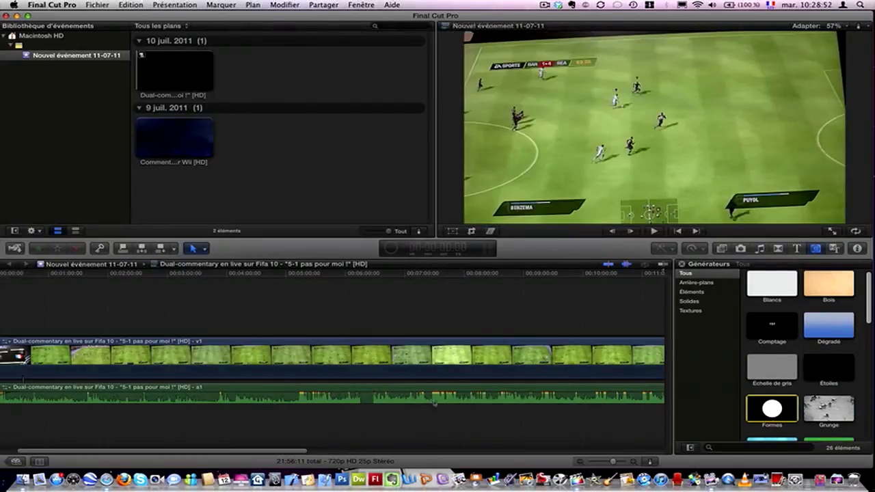
pyautogui.moveTo(777, 410)
pyautogui.mouseDown()
pyautogui.moveTo(602, 396)
pyautogui.moveTo(453, 406)
pyautogui.moveTo(139, 351)
pyautogui.moveTo(9, 351)
pyautogui.mouseUp()
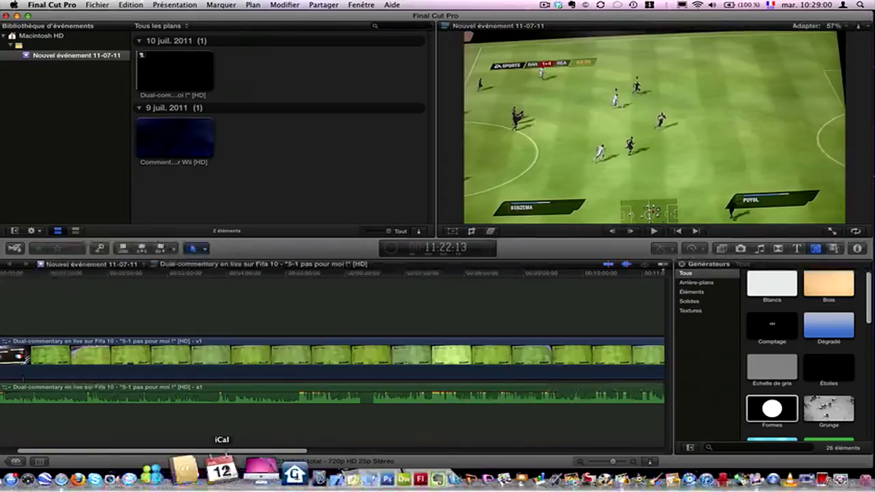
pyautogui.hscroll(5, 333, 423)
pyautogui.hscroll(-5, 332, 439)
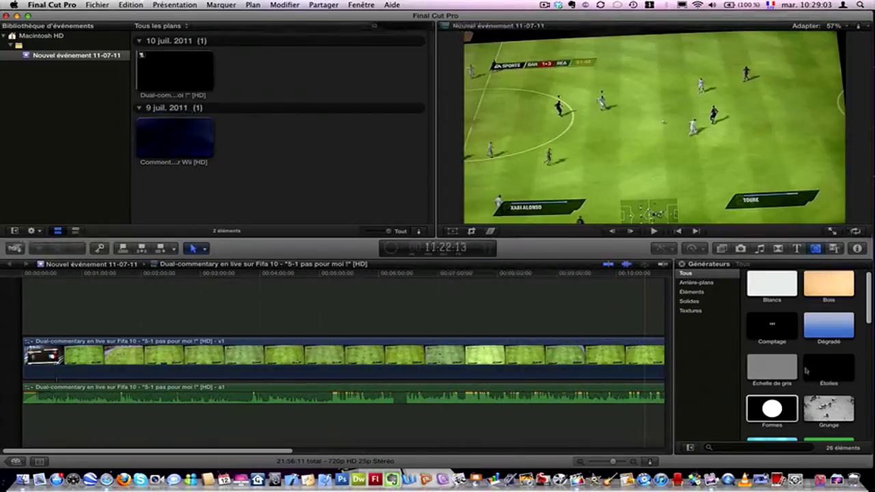
# - Insert the Formes generator before the first clip at the start of the timeline
pyautogui.click(772, 409)
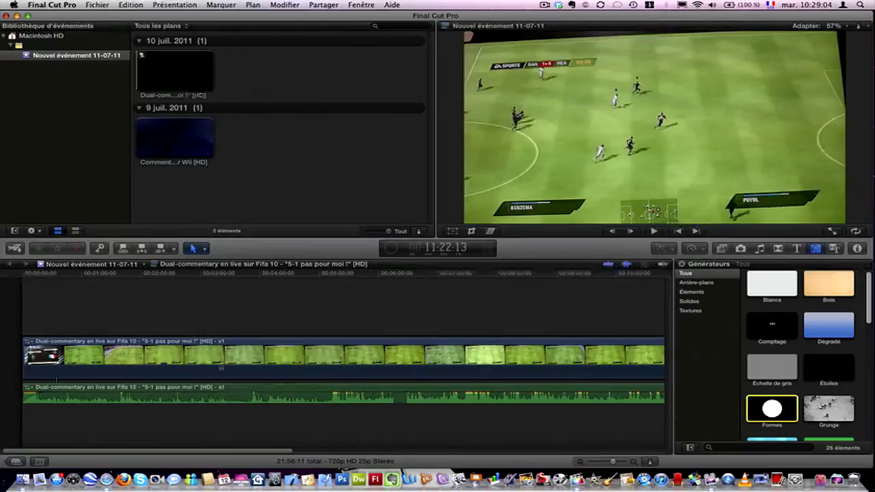
pyautogui.moveTo(68, 357); pyautogui.dragTo(23, 362)
pyautogui.press('F3')
pyautogui.click(525, 365)
pyautogui.click(767, 417)
pyautogui.moveTo(57, 378); pyautogui.dragTo(30, 375)
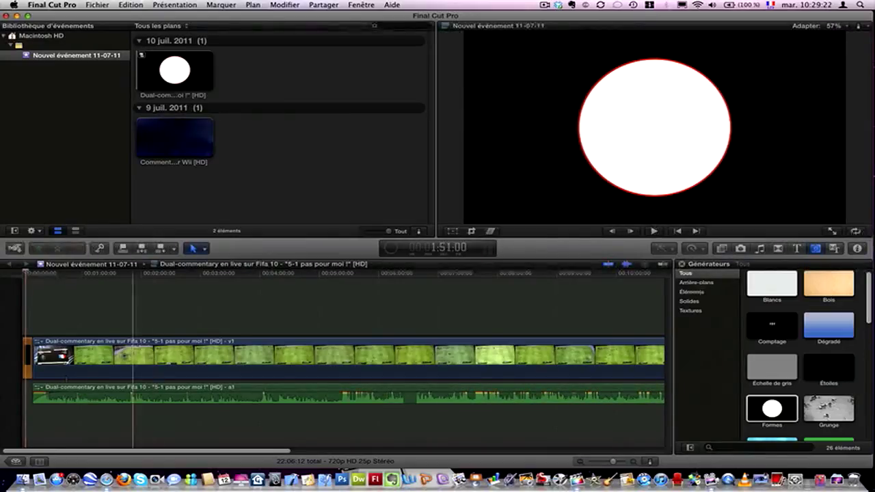
# - Play the passage from the Formes generator into the first clip, stop playback and remove the generator
pyautogui.click(120, 356)
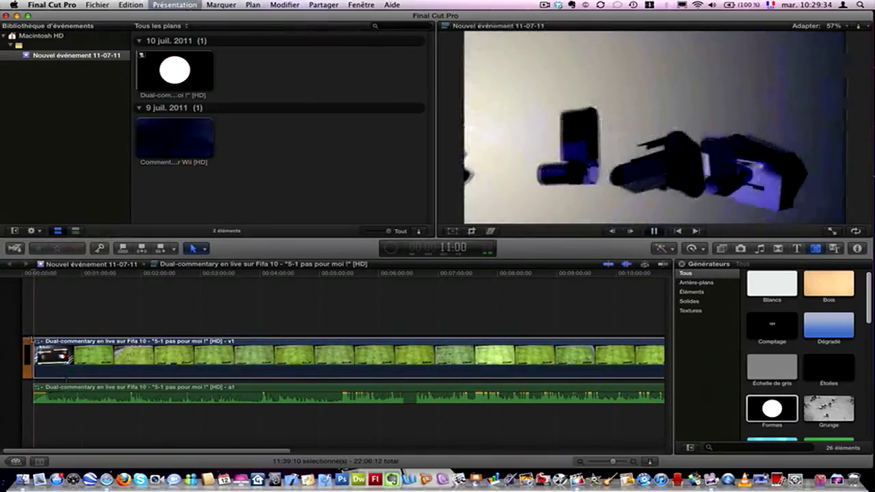
pyautogui.press('space')
pyautogui.moveTo(23, 351); pyautogui.dragTo(34, 351)
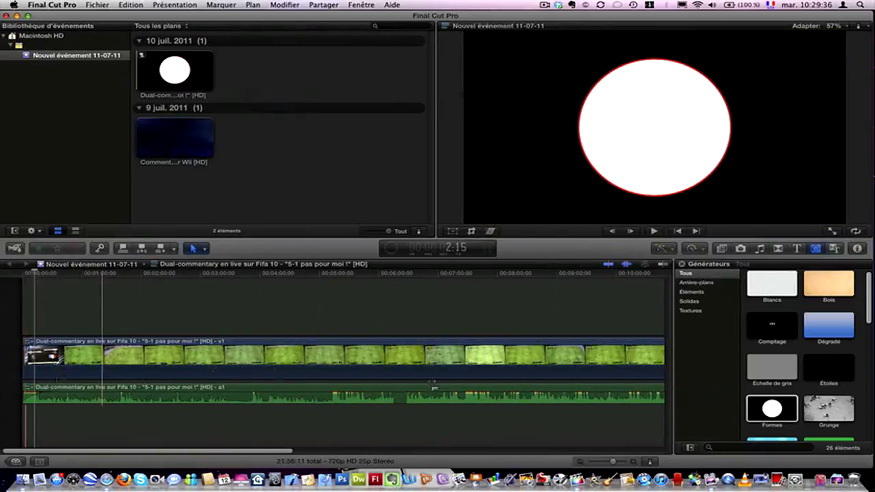
# - Insert the Comptage generator before the first clip and skim through its counting
pyautogui.moveTo(772, 325); pyautogui.dragTo(24, 364)
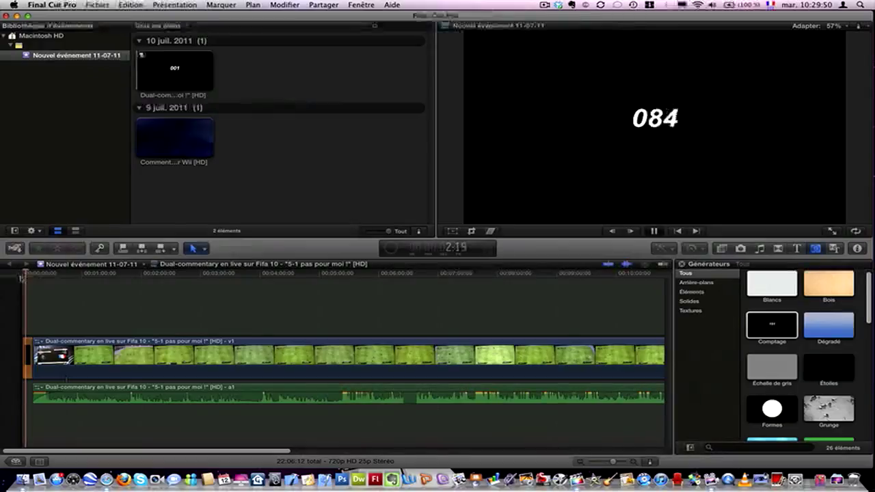
pyautogui.click(27, 358)
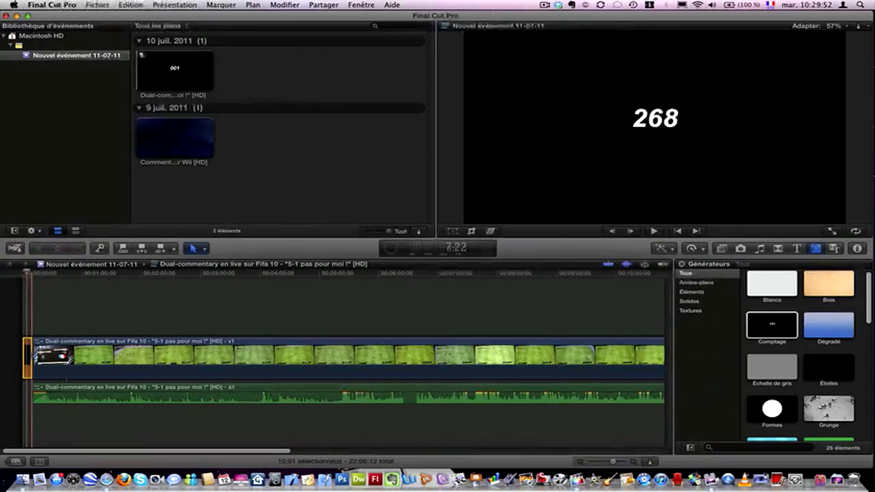
pyautogui.click(34, 355)
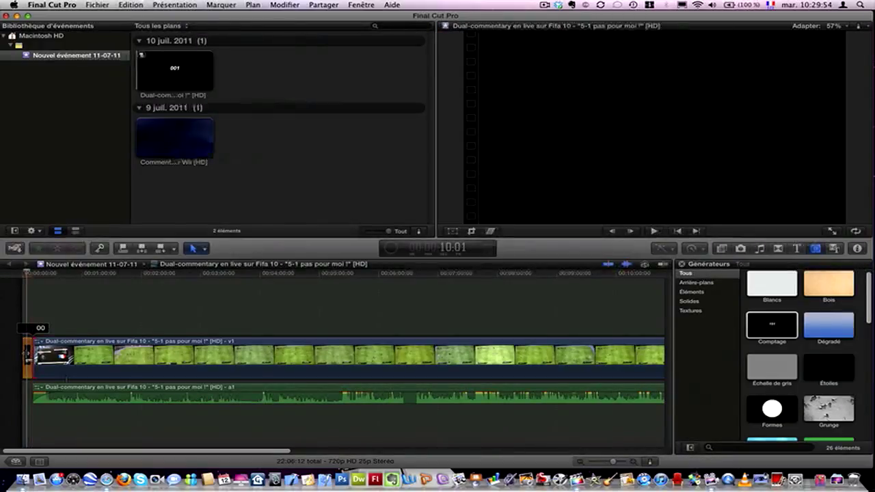
pyautogui.click(28, 358)
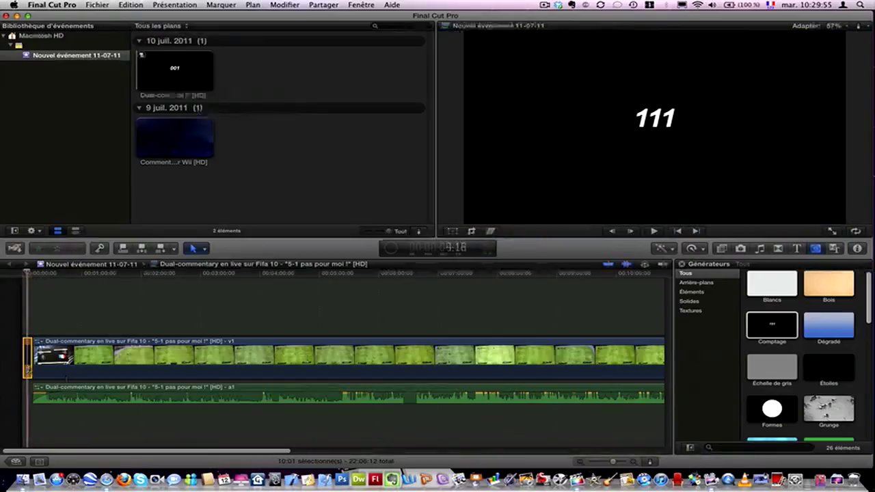
pyautogui.click(28, 364)
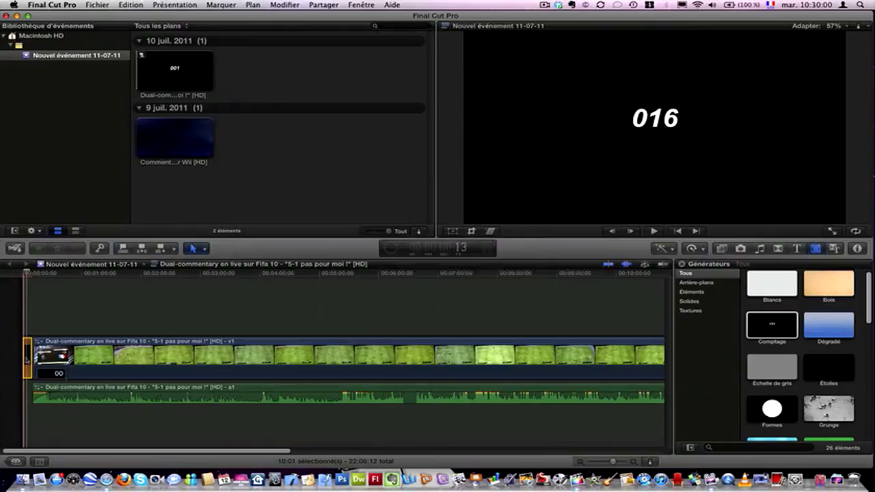
# - Play the Comptage generator through into the first clip, lower the system volume and stop playback
pyautogui.press('space')
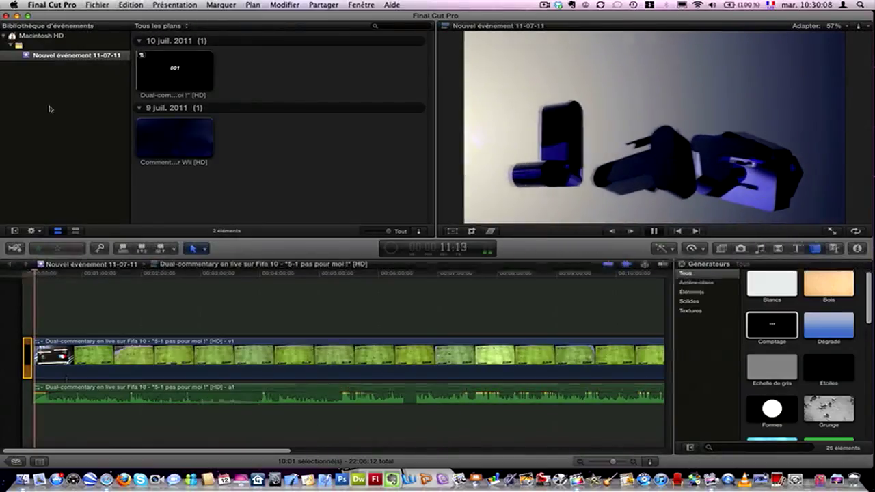
pyautogui.press('XF86AudioLowerVolume')
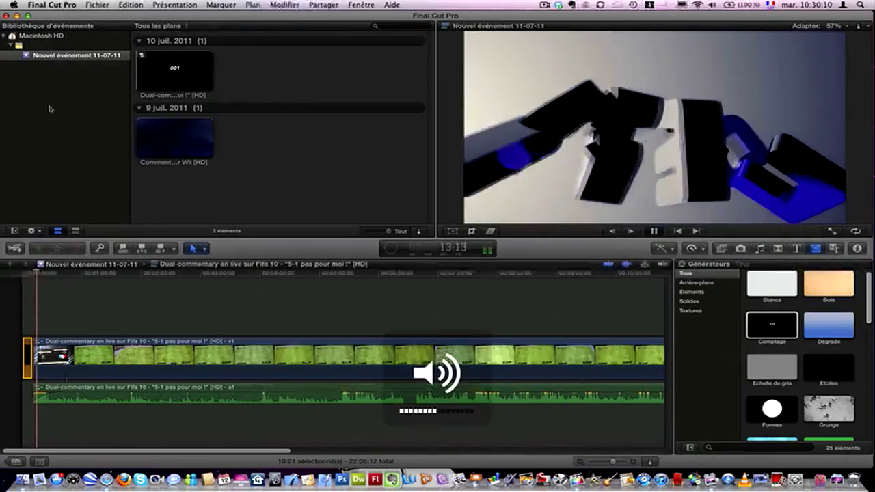
pyautogui.press('space')
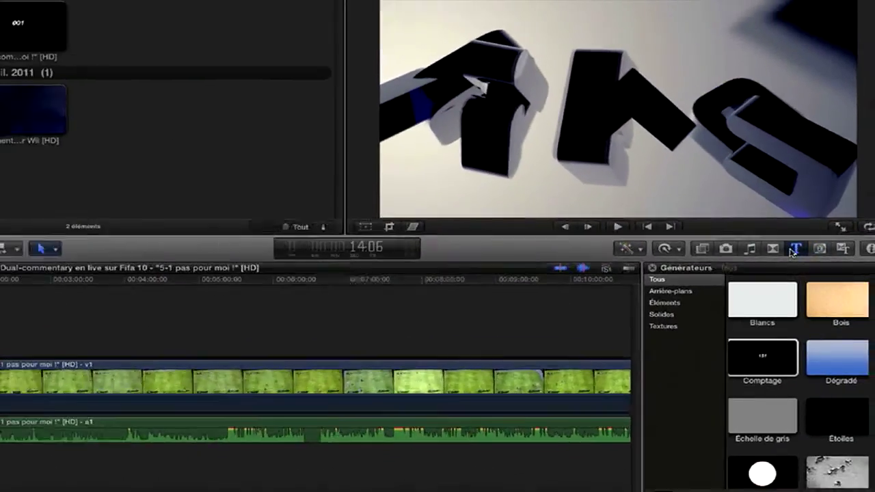
# - Show the available titles and delete the Comptage generator from the start of the timeline
pyautogui.click(797, 248)
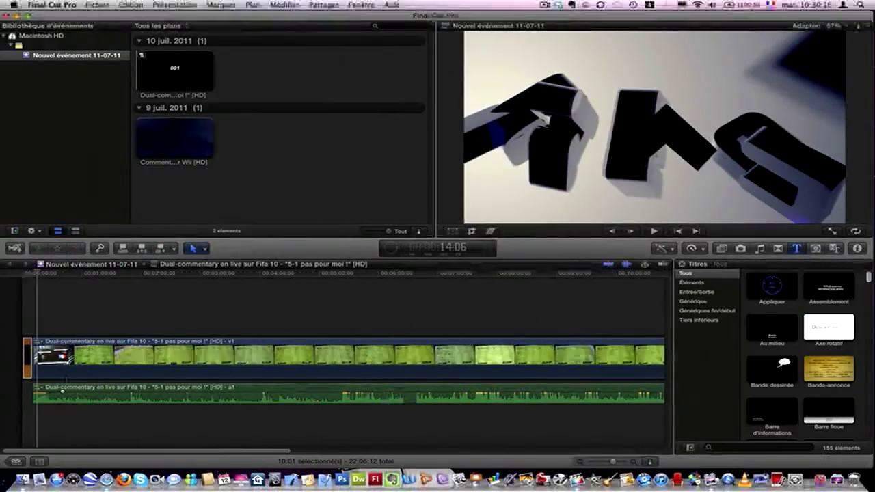
pyautogui.scroll(-3, 799, 355)
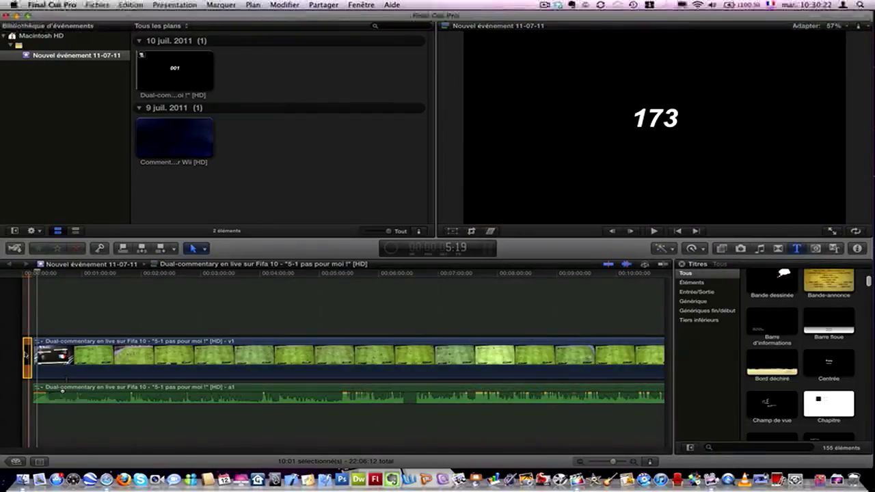
pyautogui.press('Delete')
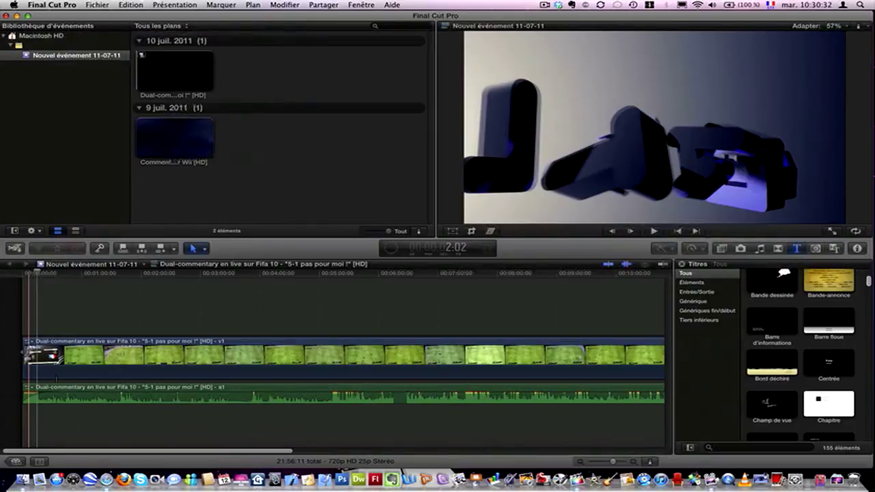
# - Find the Encre title among all titles and replace the first clip with it using Remplacer depuis le début
pyautogui.click(493, 304)
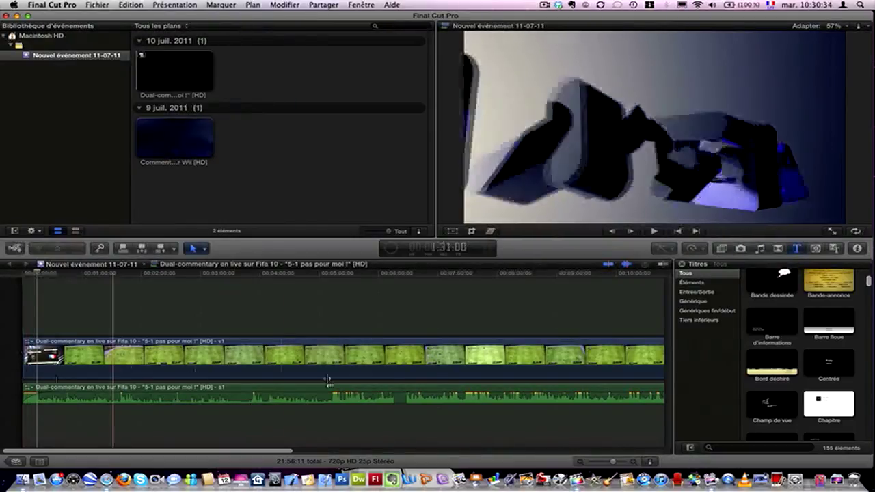
pyautogui.scroll(3, 837, 364)
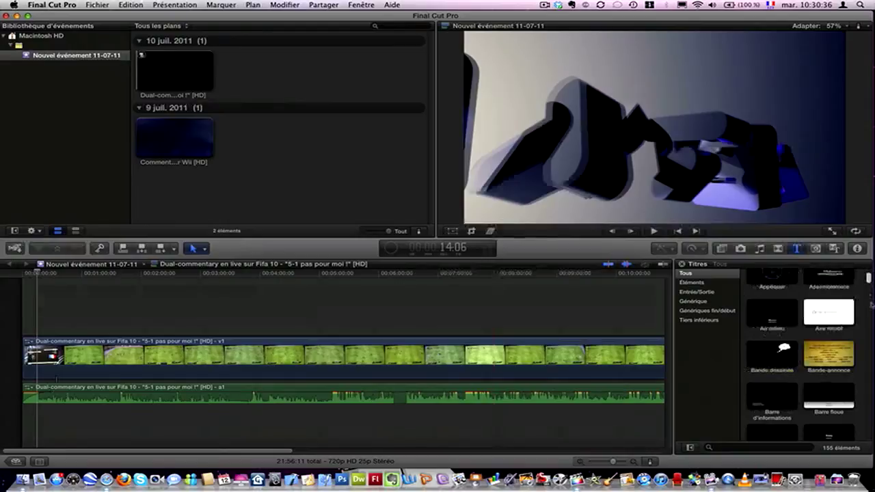
pyautogui.scroll(-5, 800, 356)
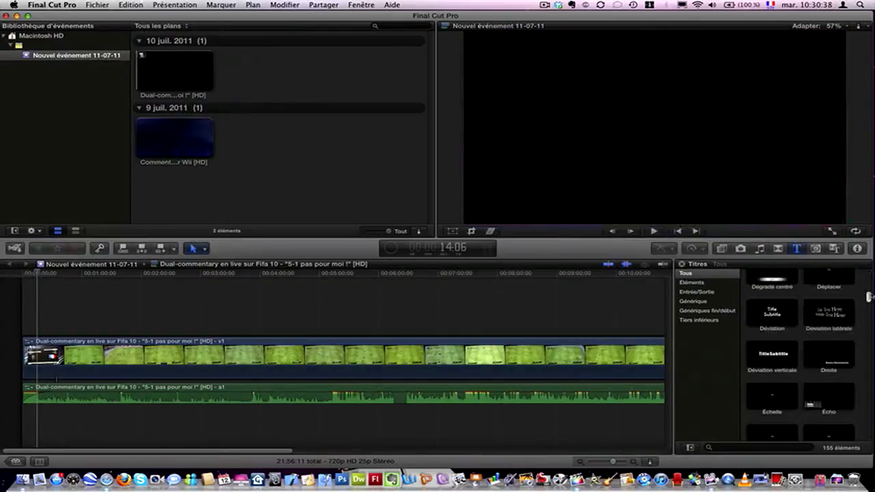
pyautogui.scroll(-3, 868, 296)
pyautogui.moveTo(771, 294); pyautogui.dragTo(661, 313)
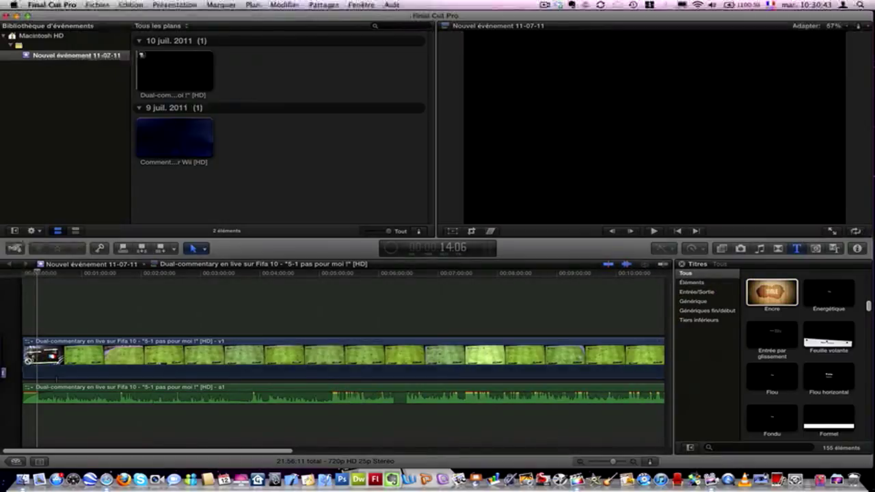
pyautogui.moveTo(25, 358); pyautogui.dragTo(30, 332)
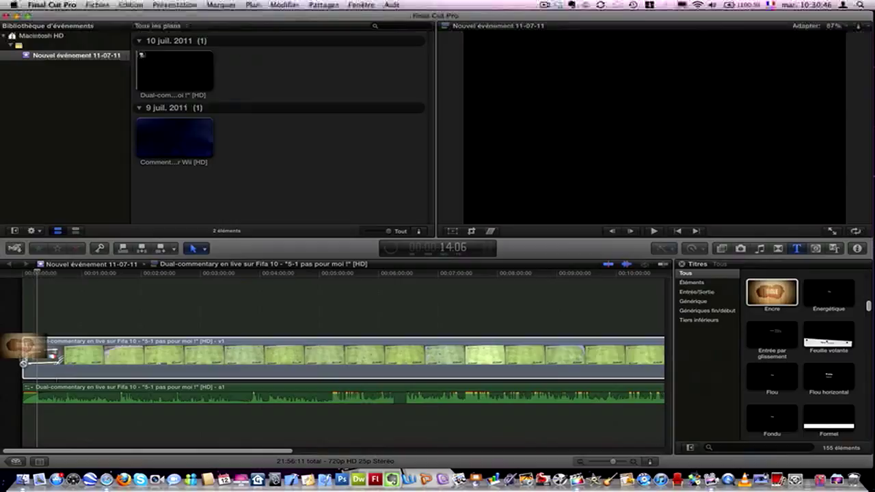
pyautogui.moveTo(24, 362); pyautogui.dragTo(38, 343)
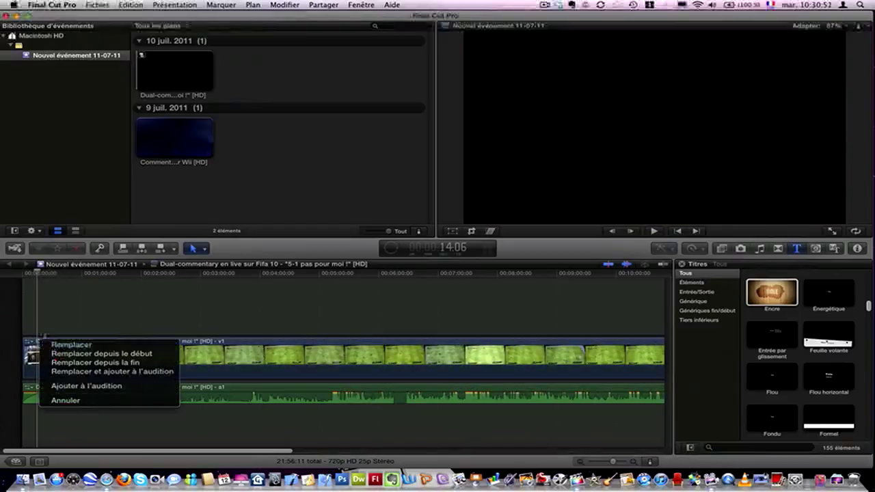
pyautogui.click(106, 354)
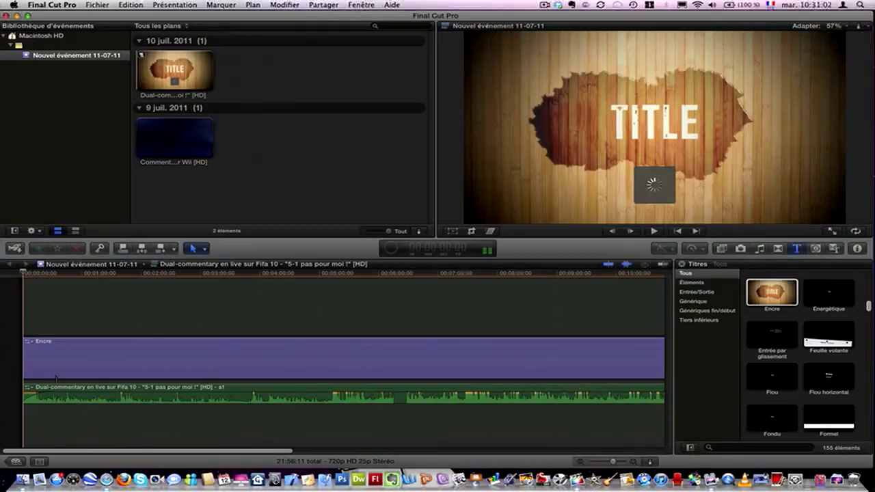
# - Play the Encre title from the start of the timeline, skipping ahead to about 1:17, 3:14 and past 6:00
pyautogui.hscroll(3, 304, 336)
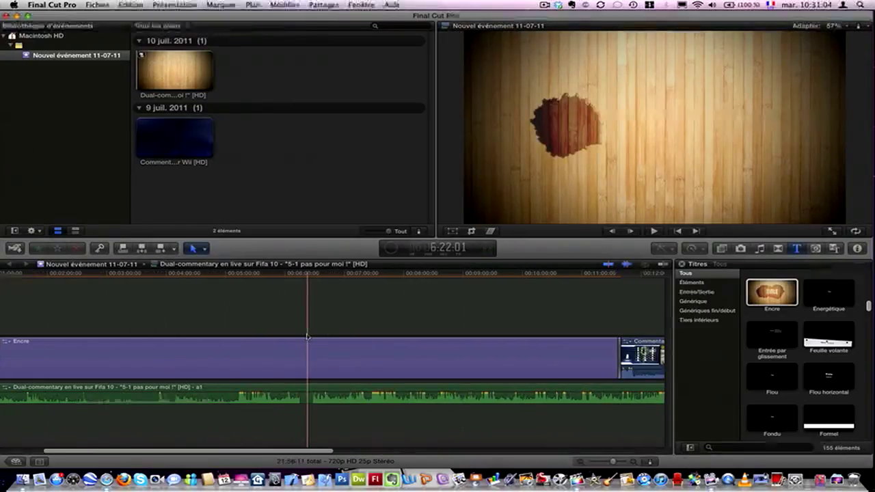
pyautogui.hscroll(-3, 307, 336)
pyautogui.click(70, 312)
pyautogui.press('Home')
pyautogui.press('space')
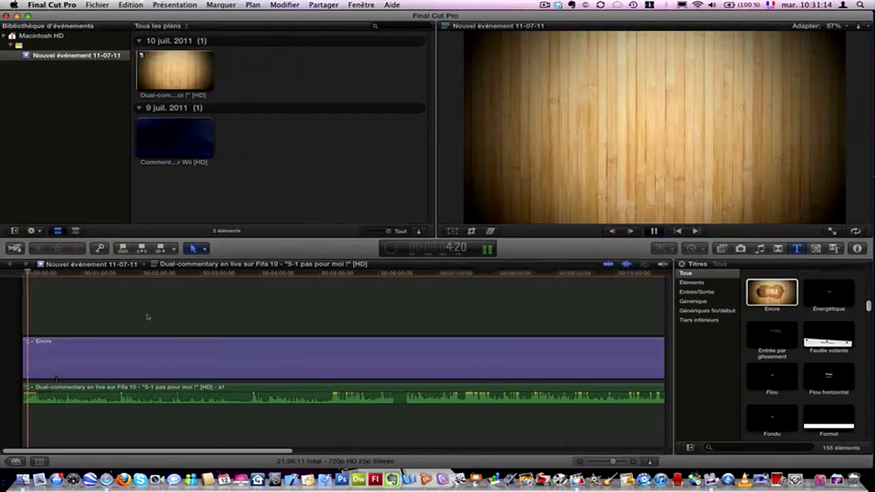
pyautogui.click(99, 275)
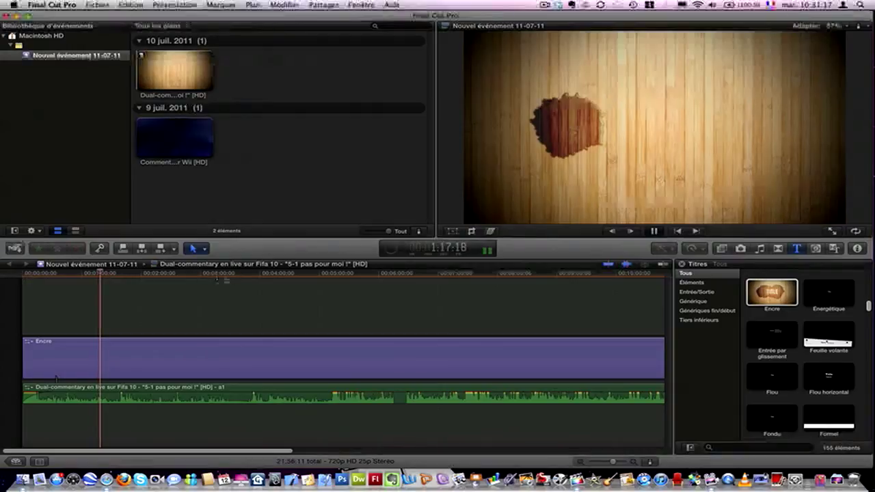
pyautogui.click(216, 276)
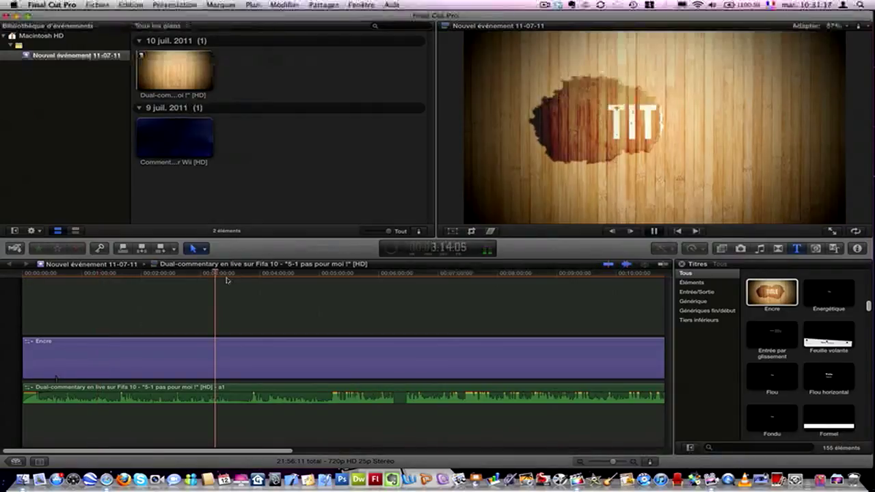
pyautogui.click(393, 275)
pyautogui.hscroll(2, 500, 320)
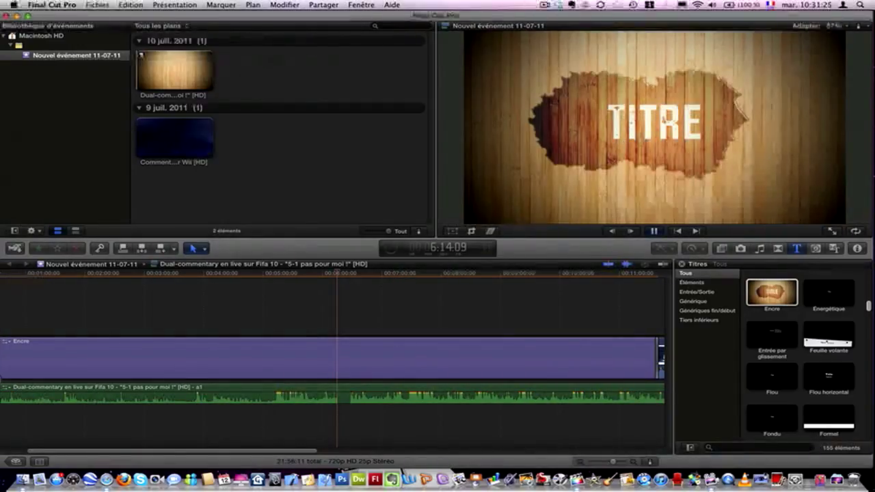
# - Select the title text in the viewer, hide the media browser and stop playback
pyautogui.click(636, 130)
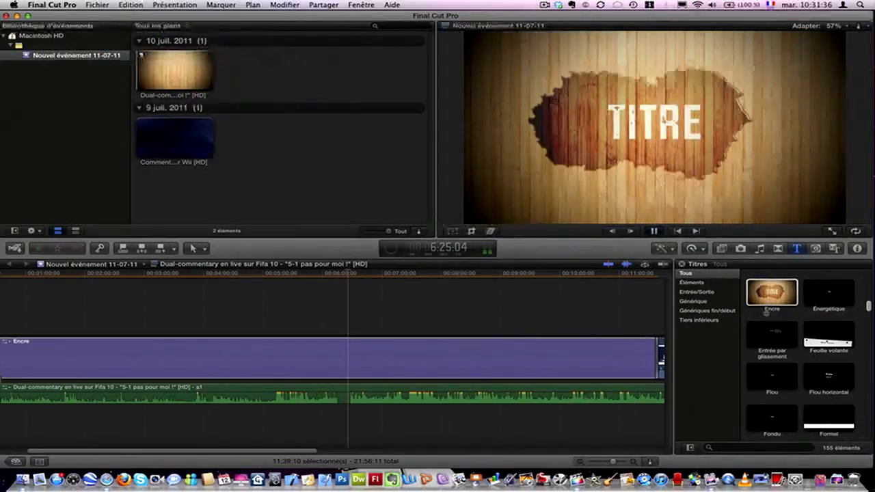
pyautogui.click(778, 250)
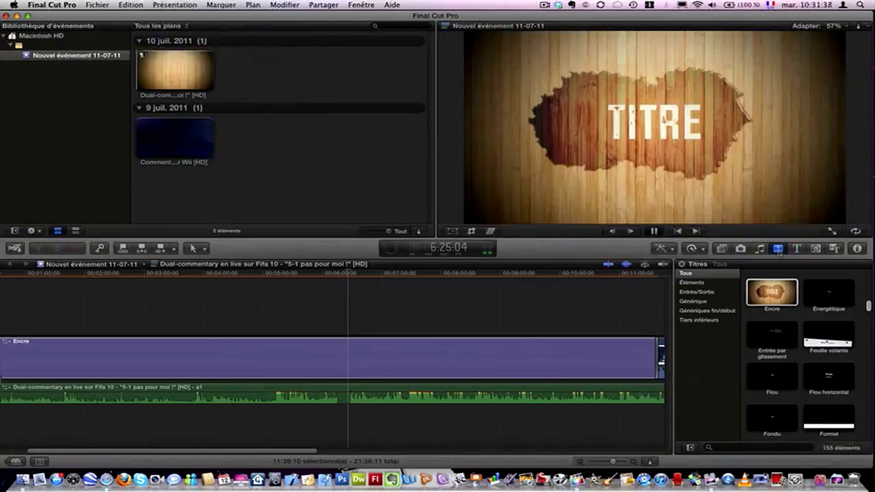
pyautogui.click(778, 250)
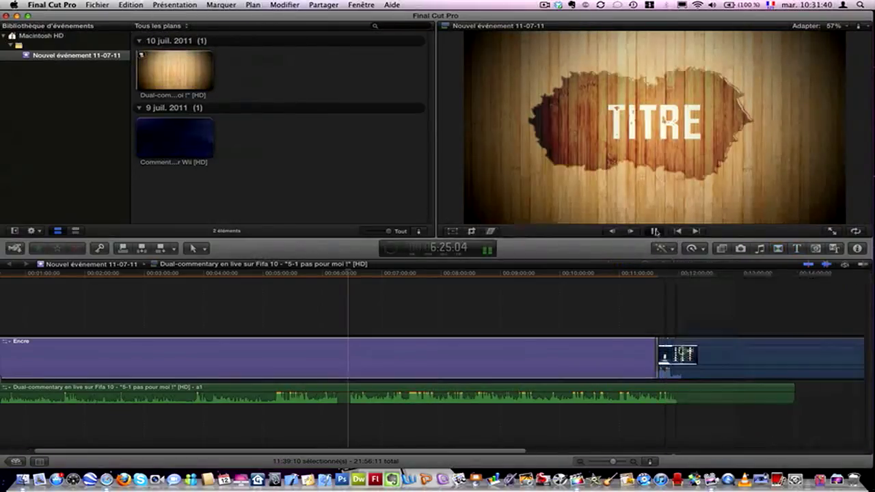
pyautogui.press('space')
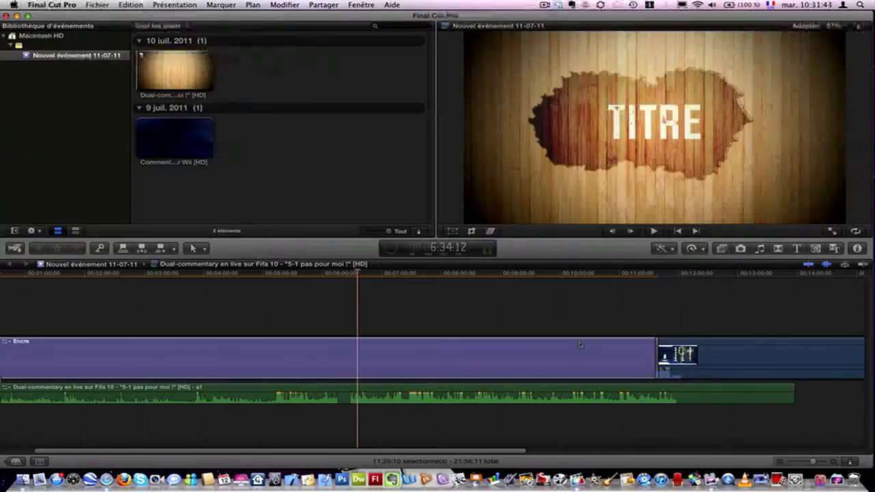
# - Delete the Encre title from the timeline and show the available transitions
pyautogui.click(579, 344)
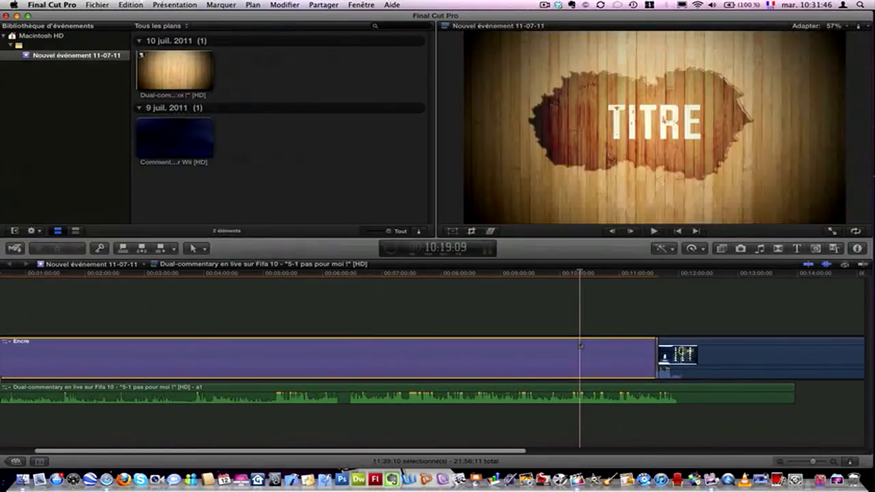
pyautogui.press('Delete')
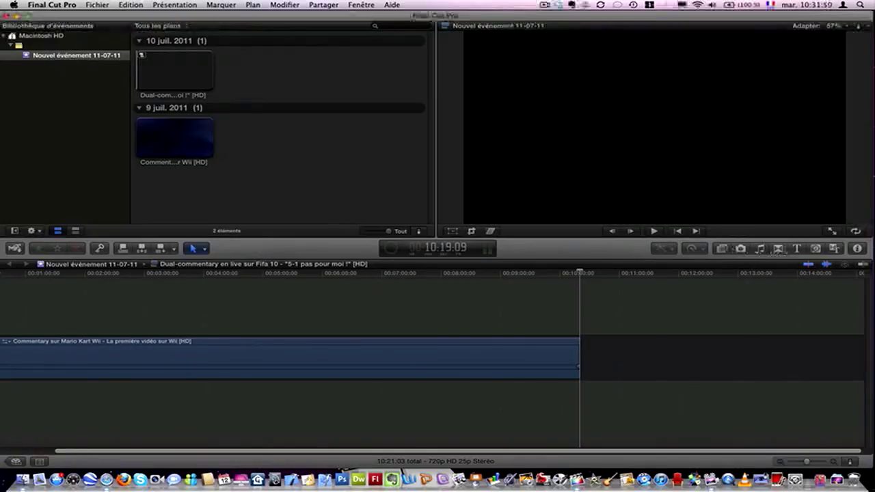
pyautogui.click(777, 249)
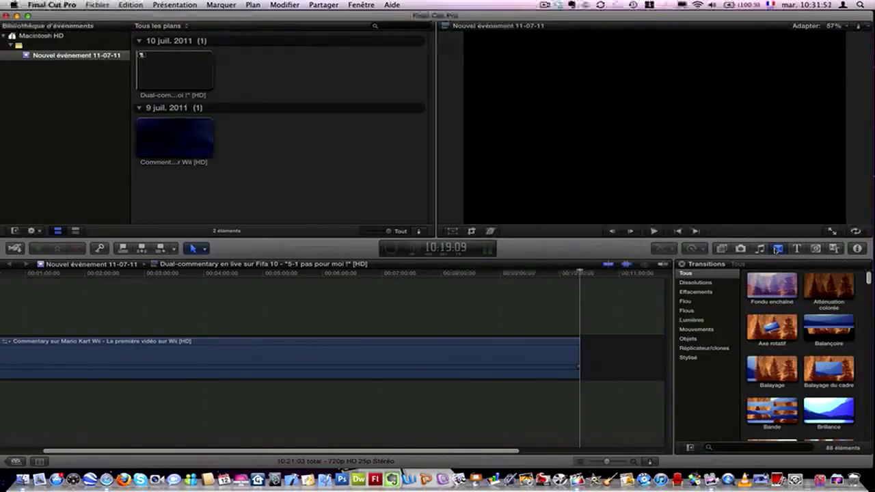
pyautogui.click(834, 248)
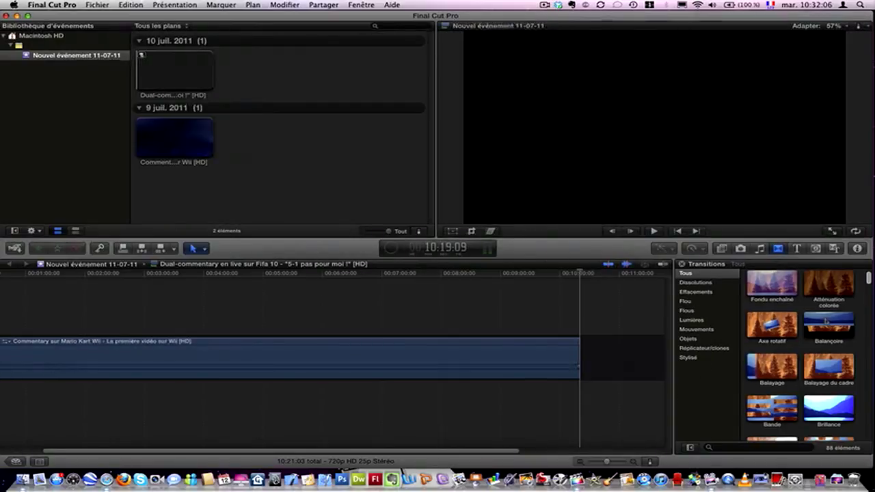
# - Add the Axe rotatif transition to the start of the Mario Kart Wii clip and play it from the beginning
pyautogui.scroll(-2, 825, 320)
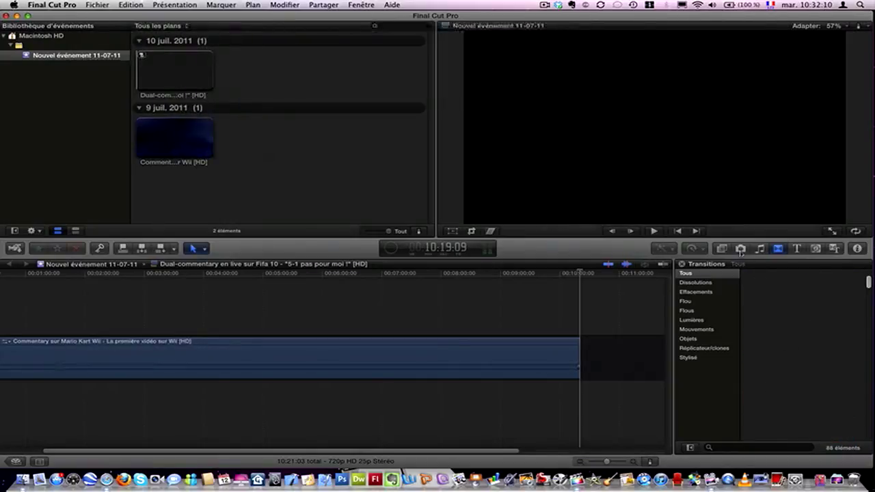
pyautogui.scroll(-2, 759, 273)
pyautogui.scroll(4, 774, 306)
pyautogui.click(768, 319)
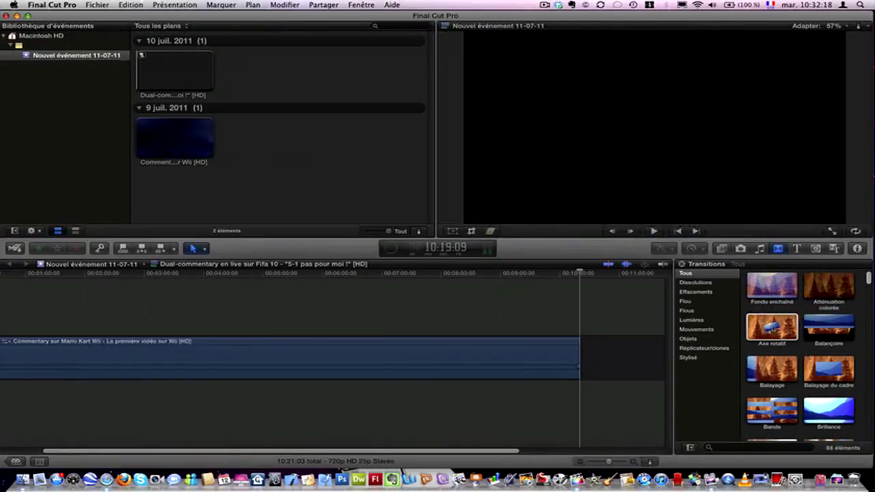
pyautogui.hscroll(-4, 176, 426)
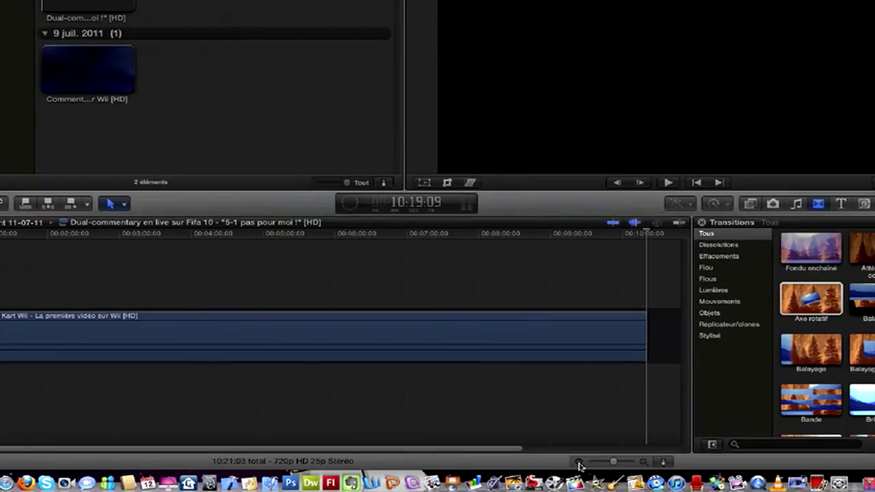
pyautogui.click(578, 462)
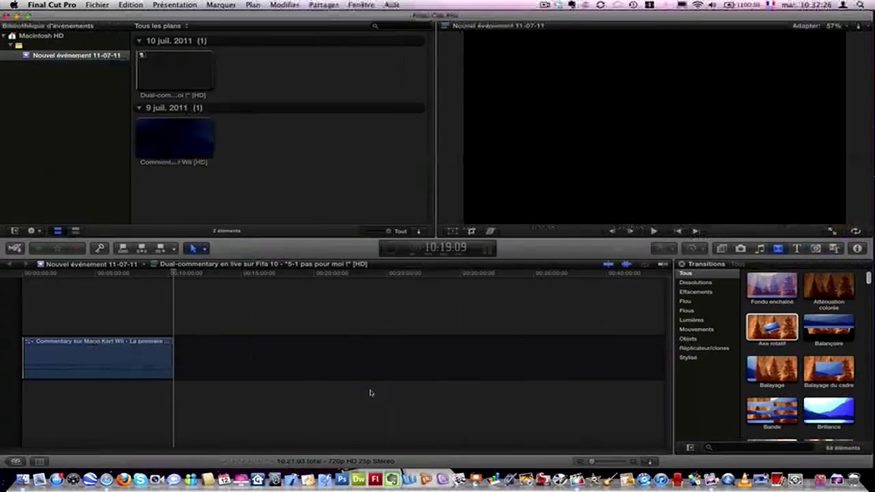
pyautogui.click(634, 462)
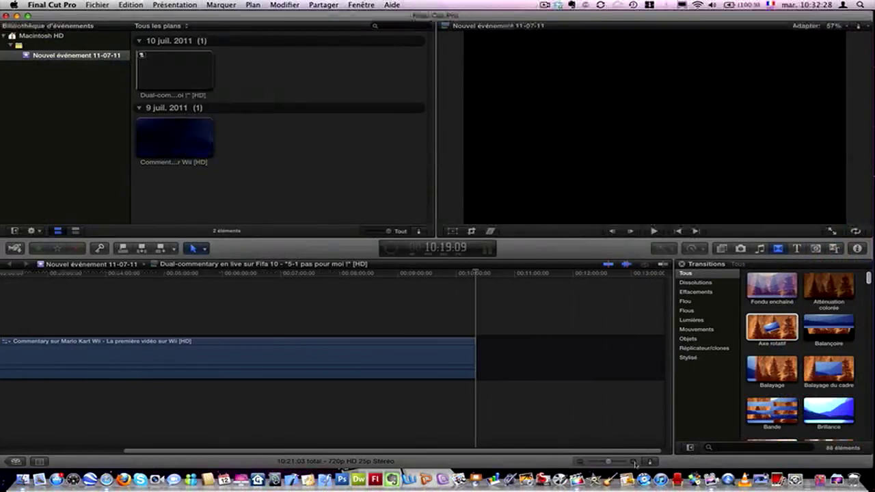
pyautogui.hscroll(-5, 384, 420)
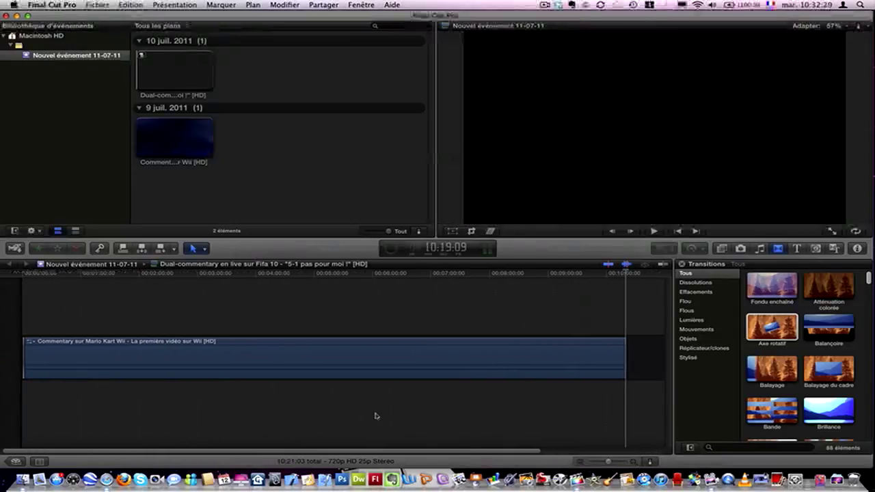
pyautogui.moveTo(772, 327); pyautogui.dragTo(25, 362)
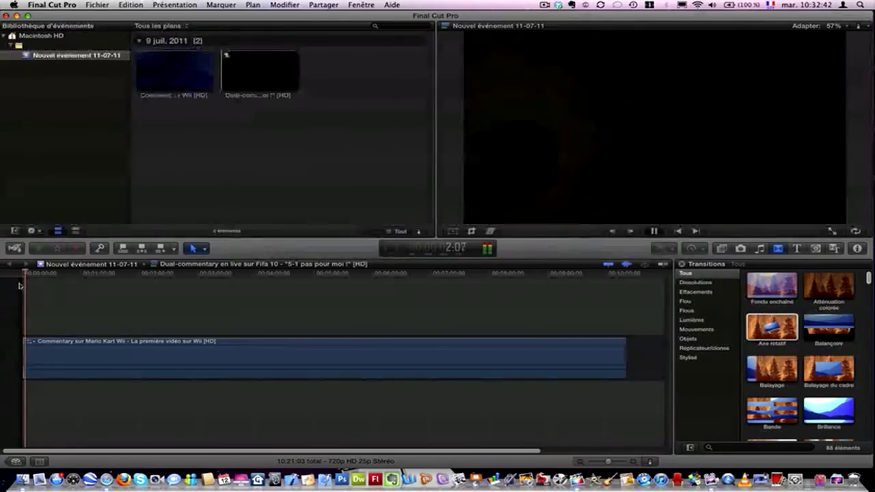
pyautogui.press('space')
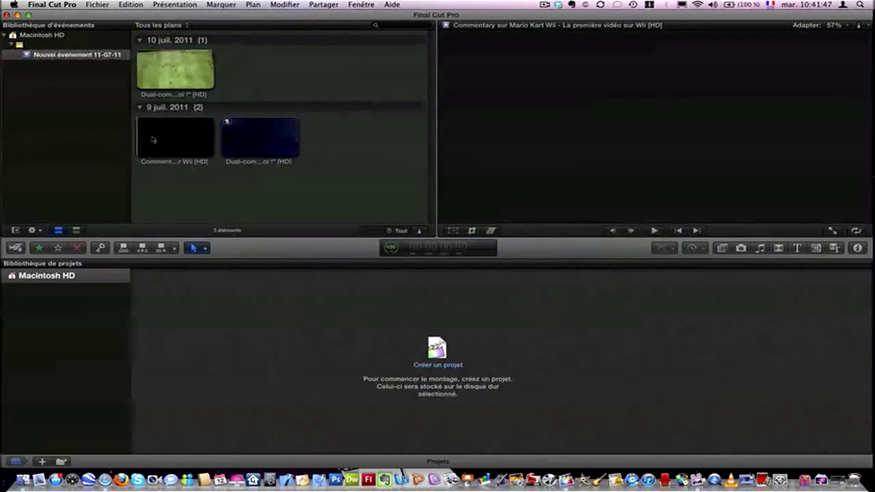
# - Open the whole Commentary sur Mario Kart Wii event clip in the timeline
pyautogui.click(154, 139)
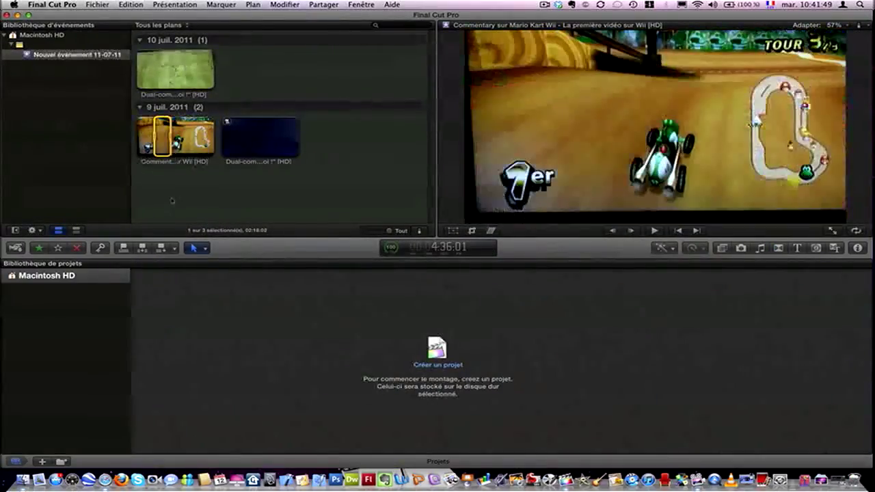
pyautogui.press('super+a')
pyautogui.press('F12')
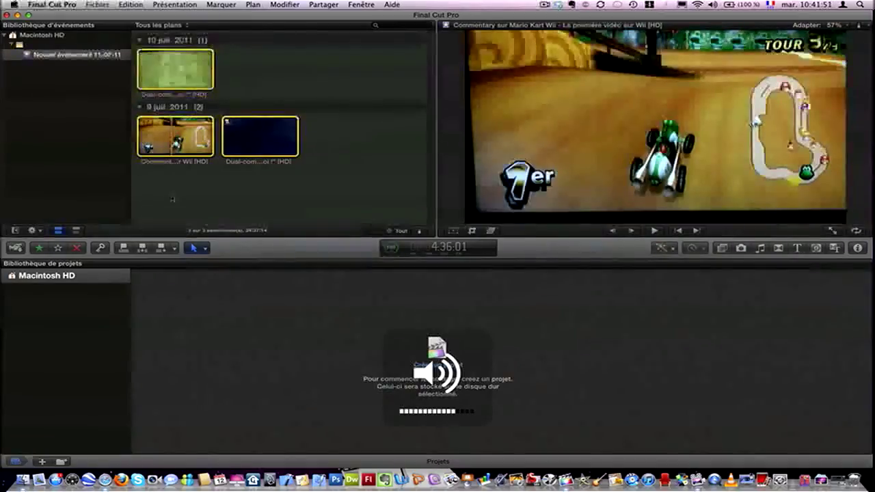
pyautogui.click(177, 163)
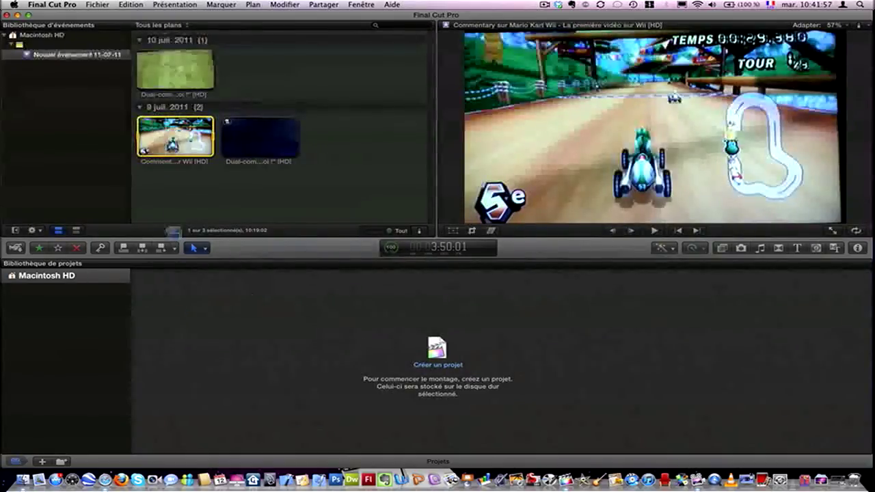
pyautogui.rightClick(191, 143)
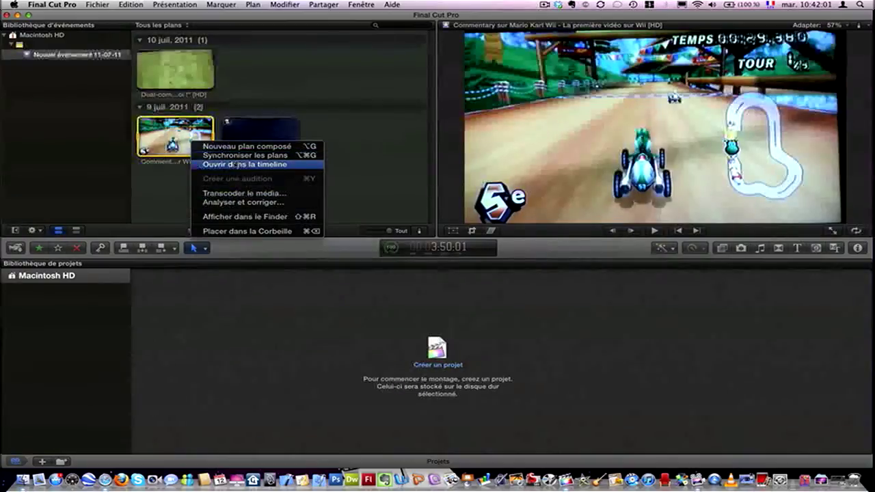
pyautogui.click(229, 165)
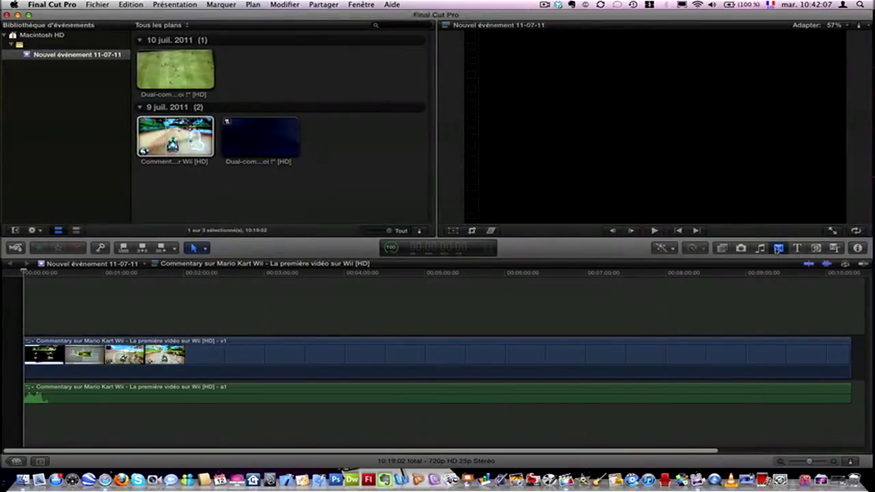
# - Show all transitions and trim the ends of the Mario Kart Wii video and audio to about 9:10
pyautogui.click(778, 248)
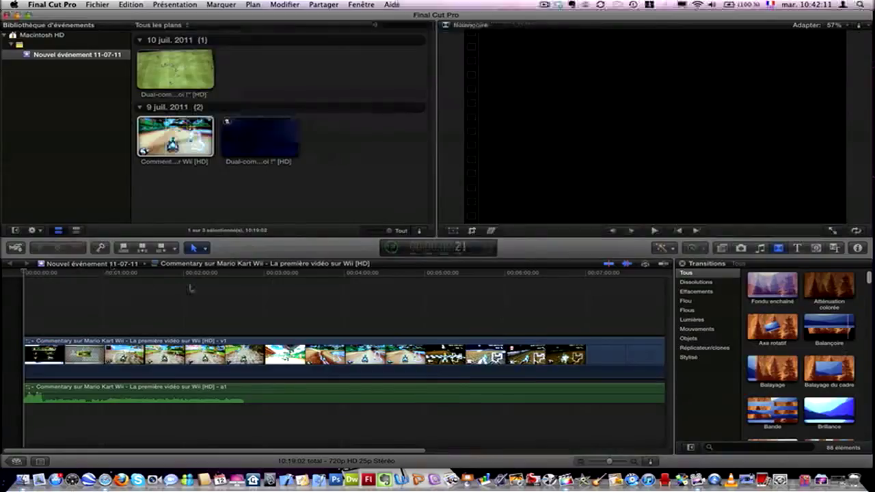
pyautogui.scroll(-2, 800, 355)
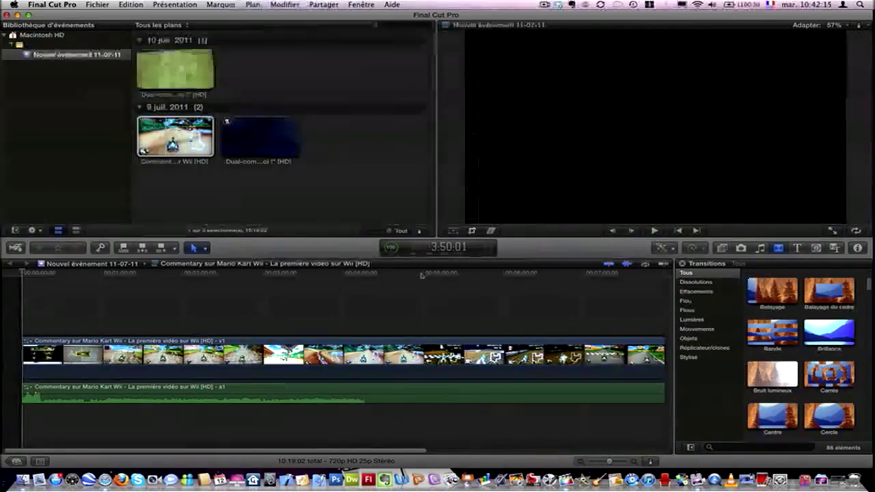
pyautogui.hscroll(5, 422, 275)
pyautogui.hscroll(10, 422, 275)
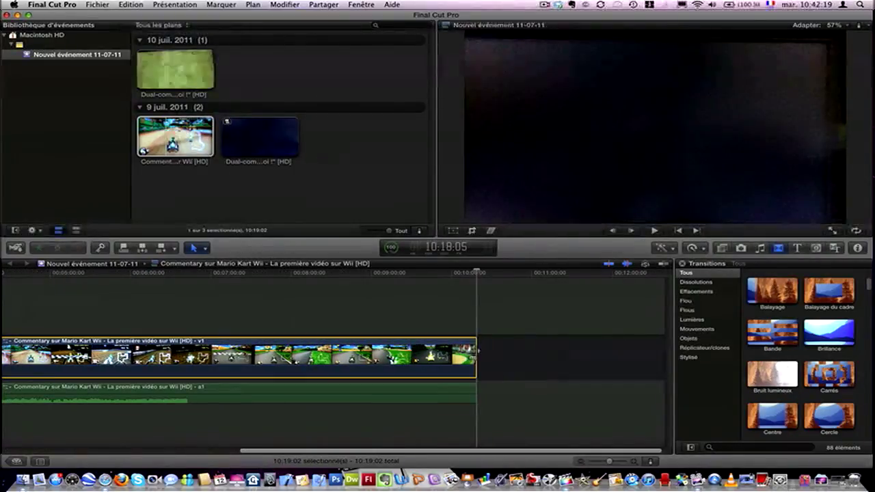
pyautogui.moveTo(477, 352); pyautogui.dragTo(384, 353)
pyautogui.moveTo(474, 391); pyautogui.dragTo(388, 393)
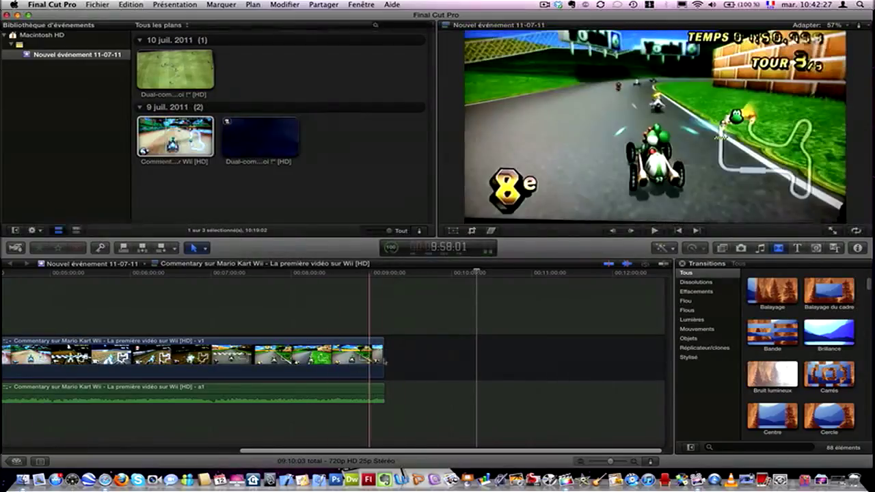
pyautogui.moveTo(384, 393); pyautogui.dragTo(380, 393)
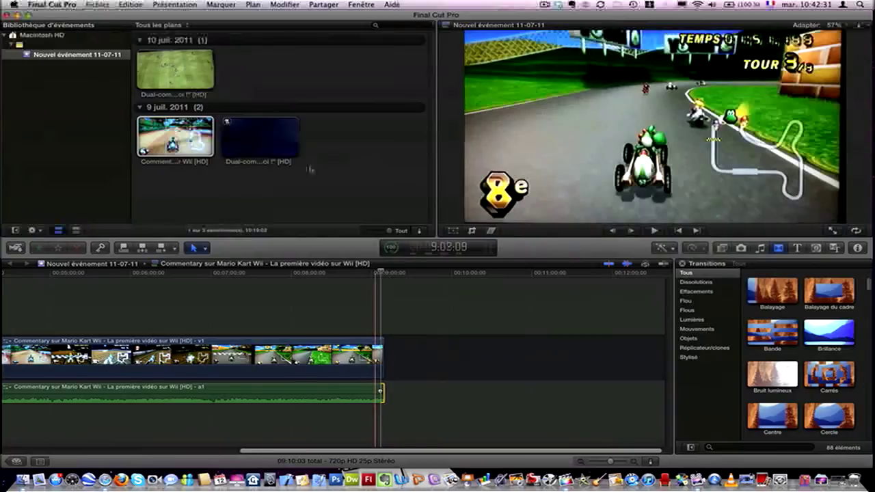
# - Append the Dual-commentary Fifa 10 clip from 10 juil. 2011 after the Mario Kart Wii video
pyautogui.click(242, 110)
pyautogui.click(240, 77)
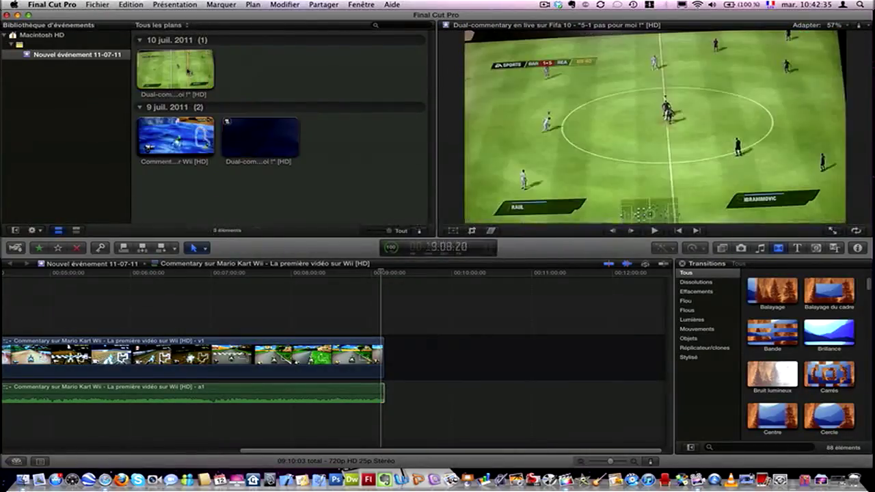
pyautogui.click(186, 68)
pyautogui.moveTo(316, 201); pyautogui.dragTo(404, 355)
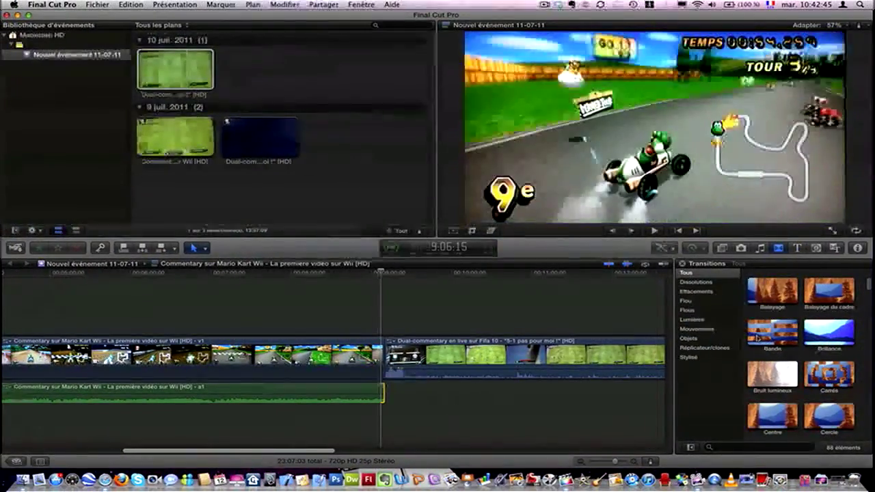
# - Add the Balayage transition at the cut between the Mario Kart Wii and Fifa 10 clips
pyautogui.moveTo(769, 299); pyautogui.dragTo(394, 372)
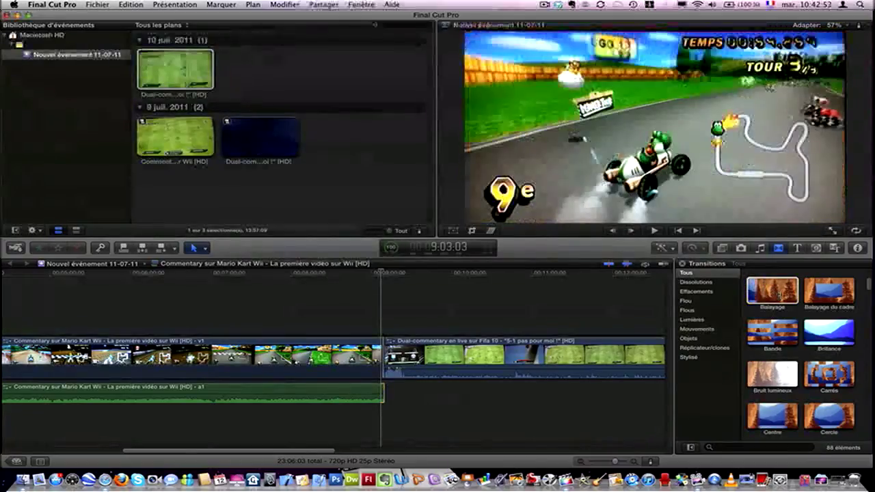
pyautogui.click(771, 290)
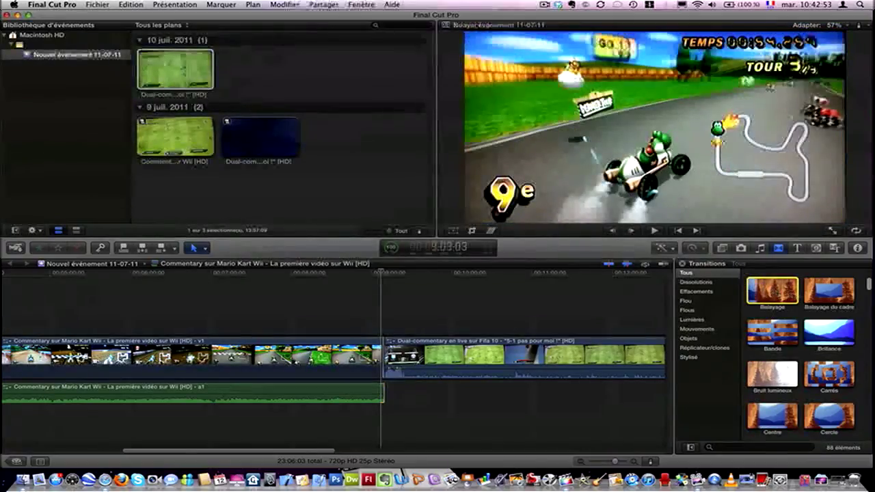
pyautogui.click(318, 393)
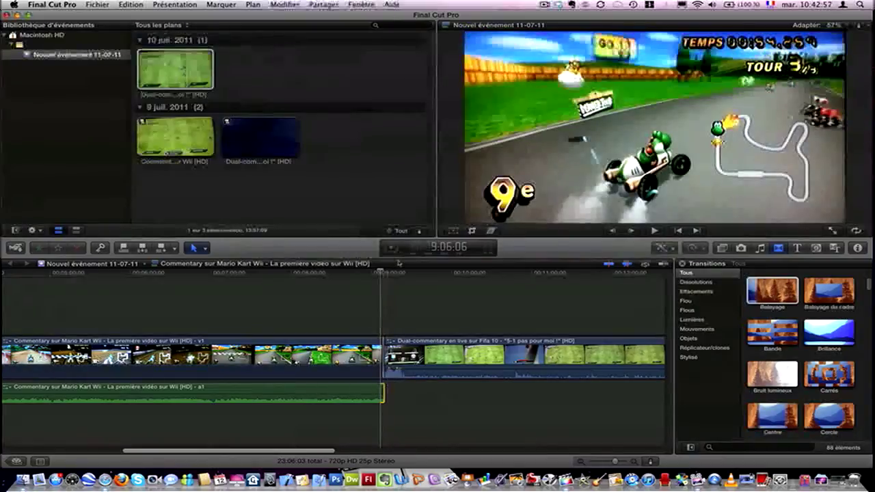
# - Play the Balayage transition repeatedly from just before the cut between the two clips and stop playback
pyautogui.press('XF86AudioRaiseVolume')
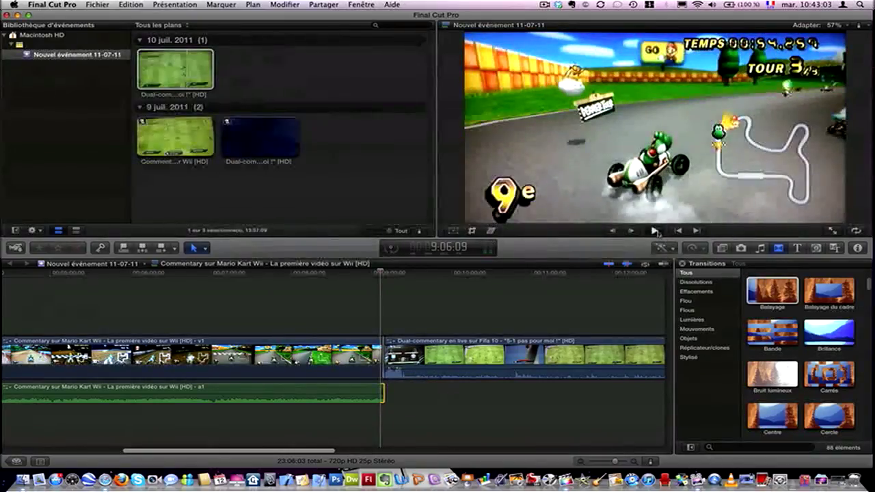
pyautogui.click(654, 231)
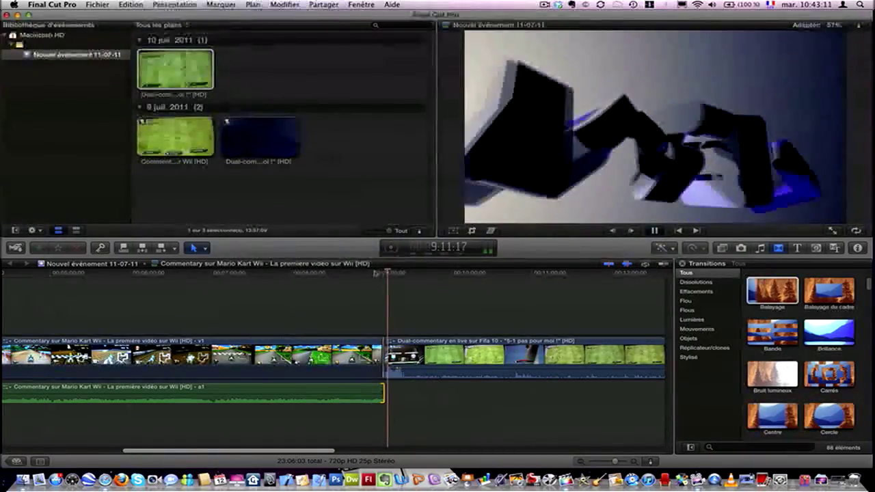
pyautogui.click(373, 274)
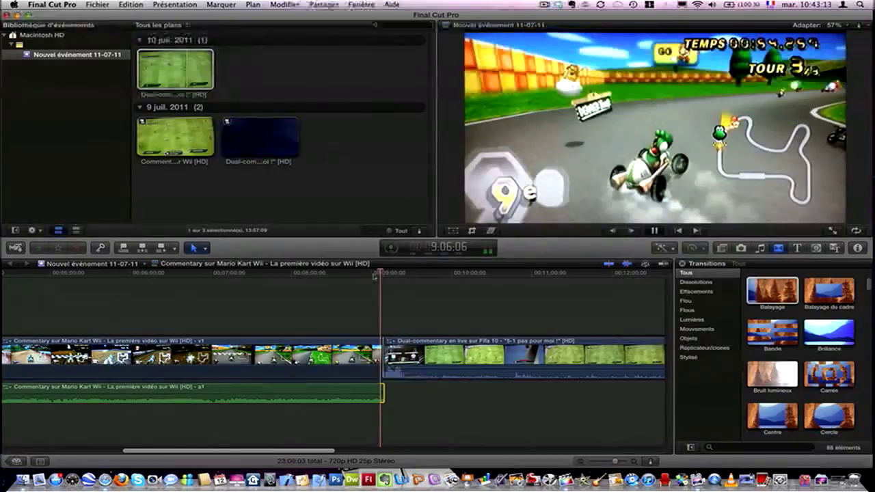
pyautogui.click(374, 273)
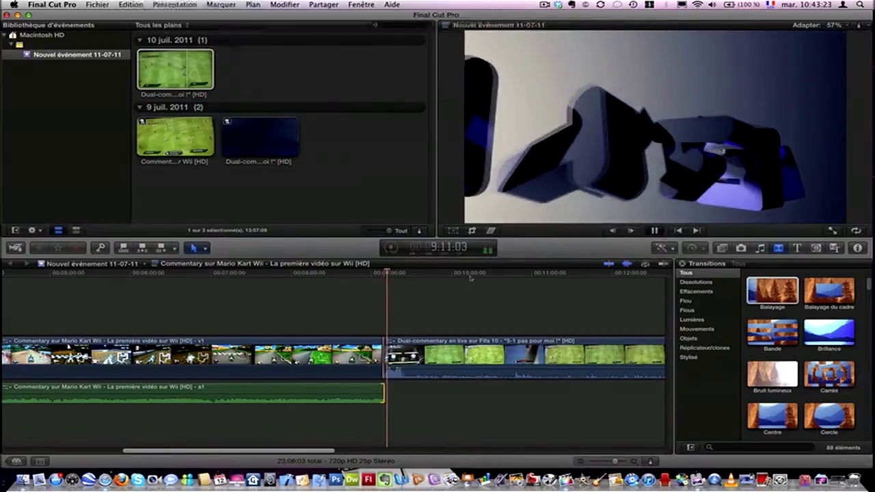
pyautogui.press('space')
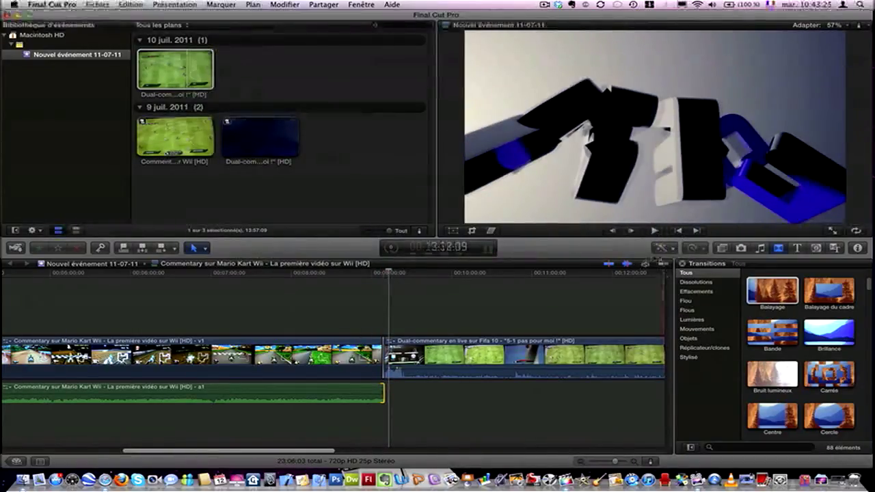
pyautogui.click(660, 248)
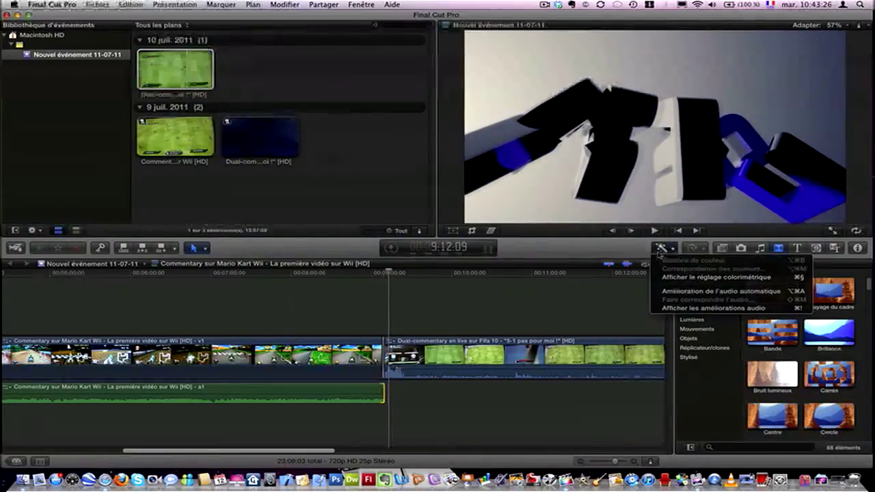
pyautogui.click(585, 303)
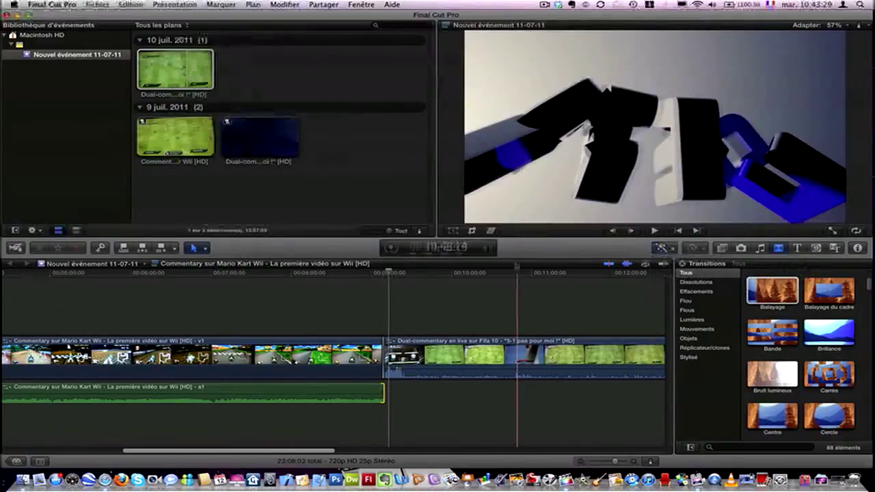
# - Examine the options and summary of Exporter le film and leave without exporting
pyautogui.click(324, 5)
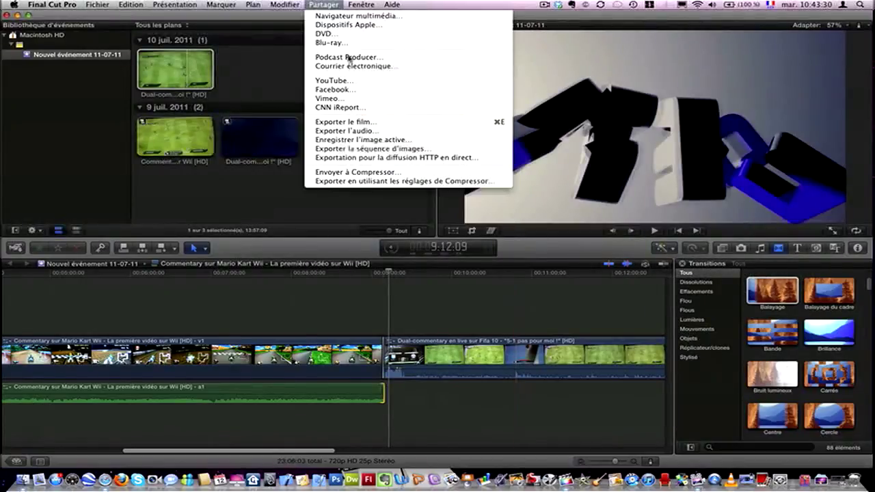
pyautogui.click(365, 122)
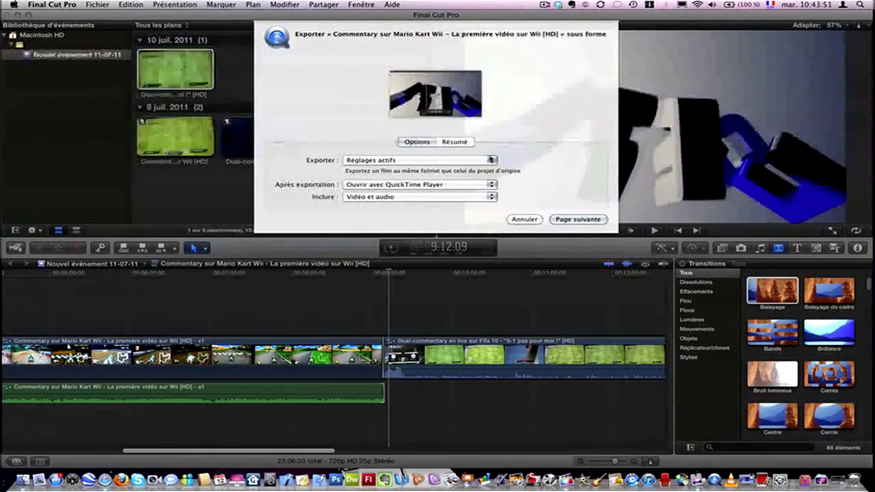
pyautogui.click(450, 143)
pyautogui.click(418, 142)
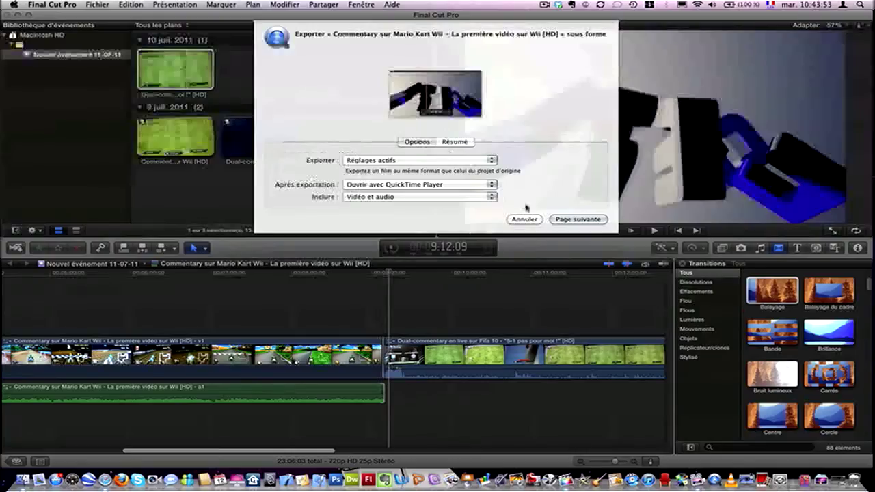
pyautogui.click(523, 219)
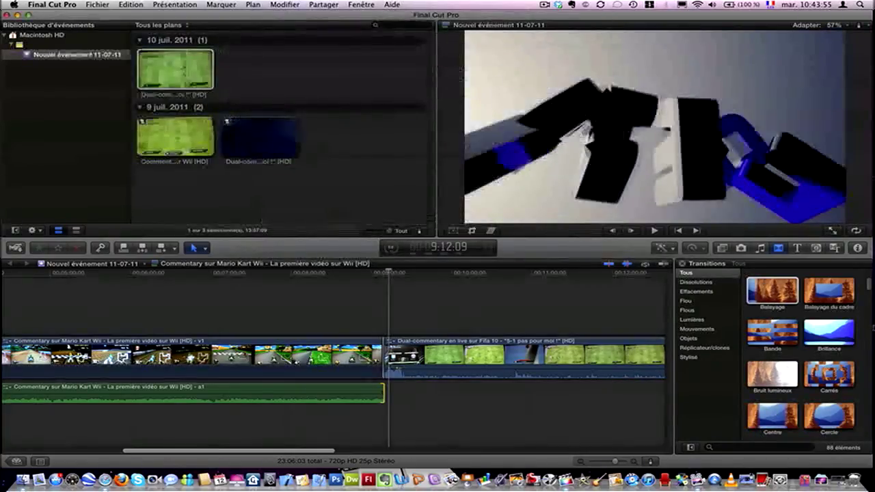
# - Show the iTunes songs available under Musique et son
pyautogui.click(759, 247)
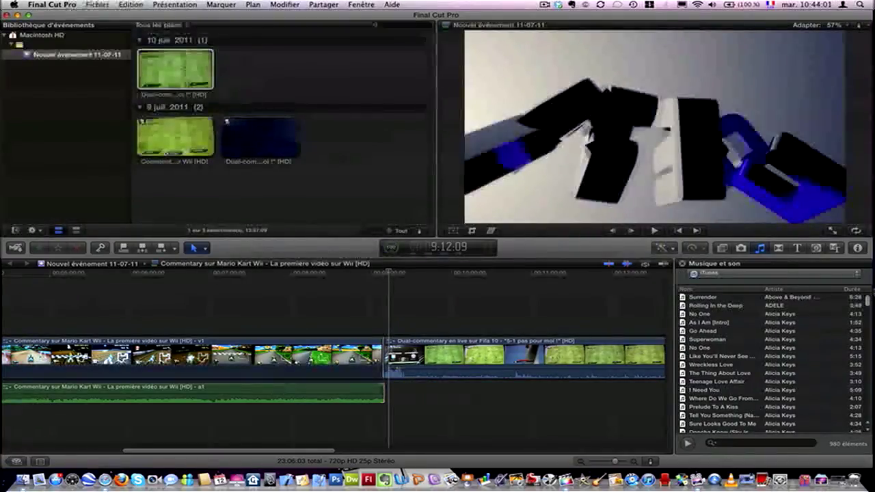
# - Look through the sound effect folders and iTunes playlists offered as sources in Musique et son
pyautogui.click(773, 273)
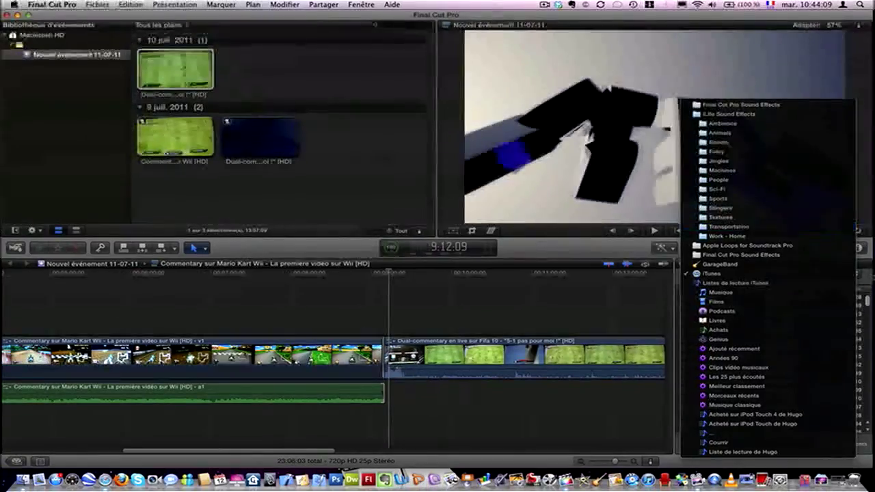
pyautogui.click(728, 226)
# - Apply the Étalement video effect to the Fifa 10 clip and start playing the clip
pyautogui.click(741, 248)
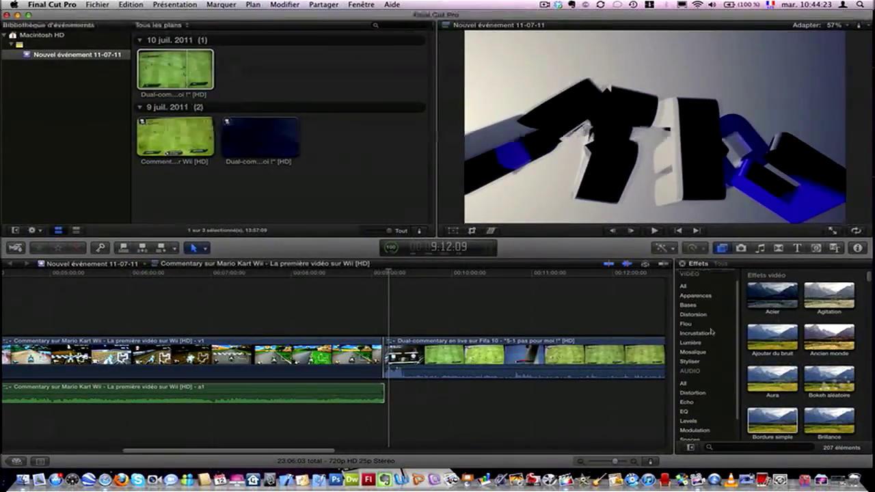
pyautogui.scroll(-5, 783, 337)
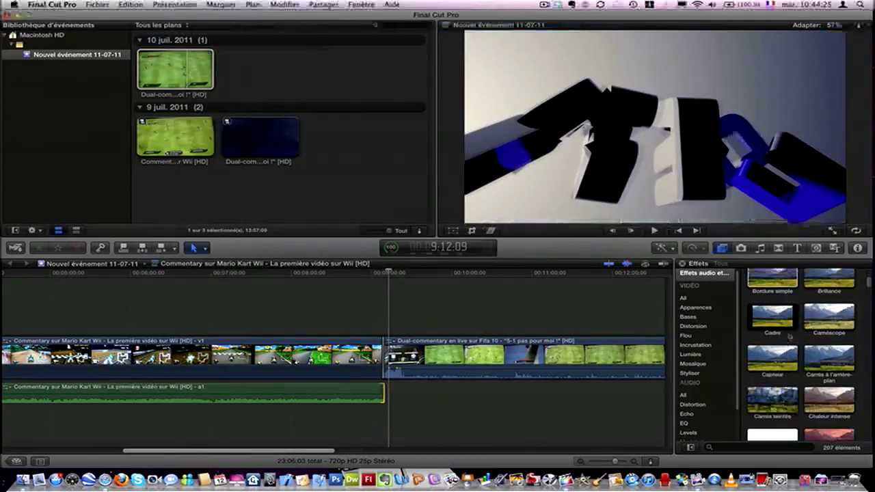
pyautogui.scroll(-6, 778, 339)
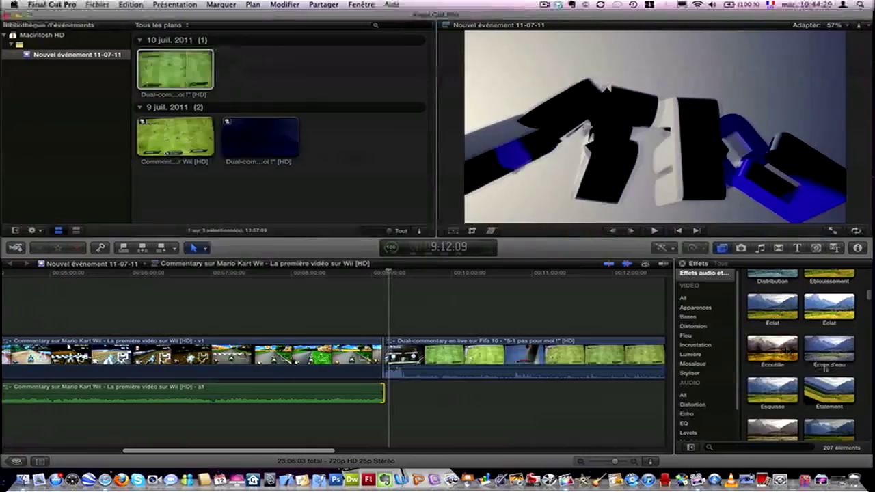
pyautogui.moveTo(828, 391); pyautogui.dragTo(490, 360)
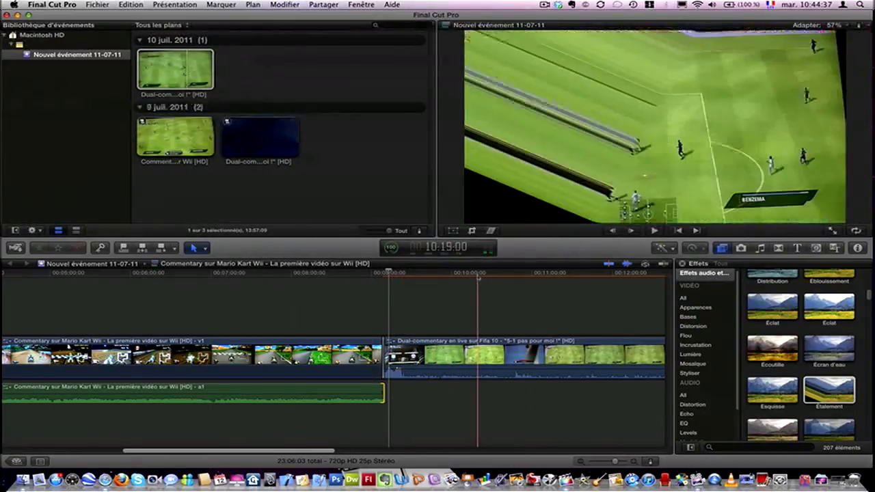
pyautogui.press('space')
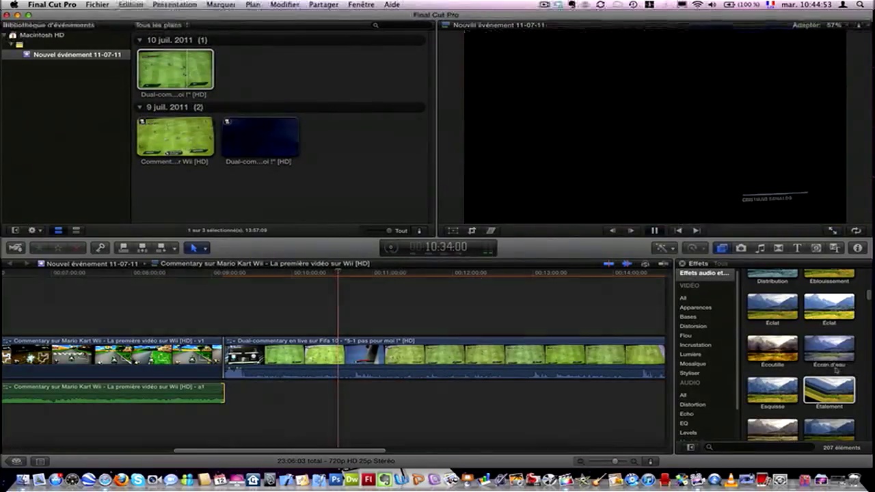
# - Add the Écran d'eau video effect to the Fifa 10 clip, watch it during playback and stop playback
pyautogui.click(828, 349)
pyautogui.moveTo(829, 348); pyautogui.dragTo(400, 366)
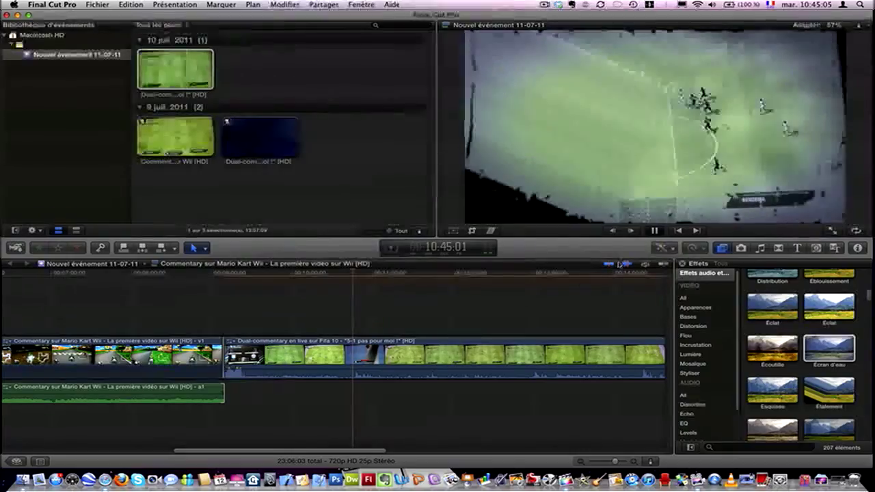
pyautogui.hscroll(-3, 651, 318)
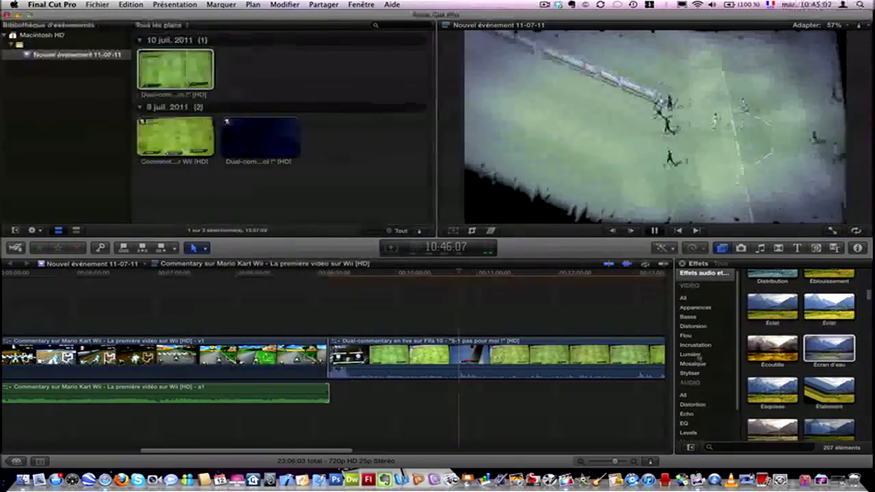
pyautogui.hscroll(-3, 335, 321)
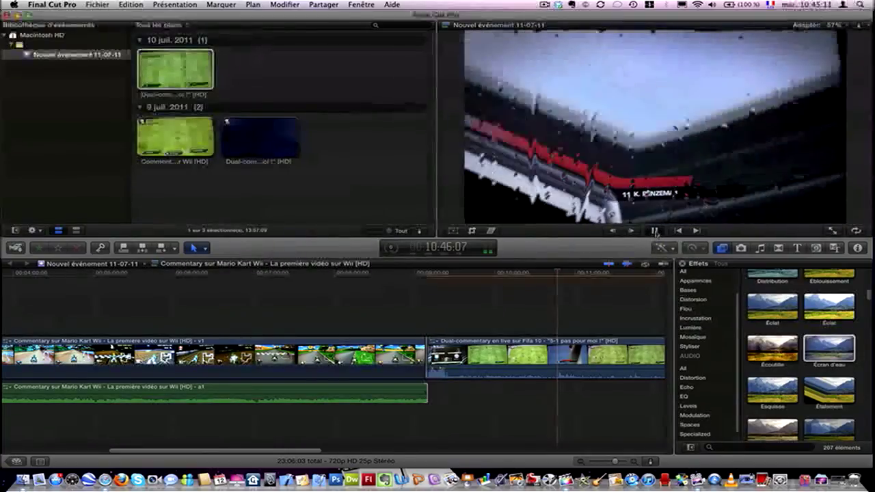
pyautogui.click(655, 232)
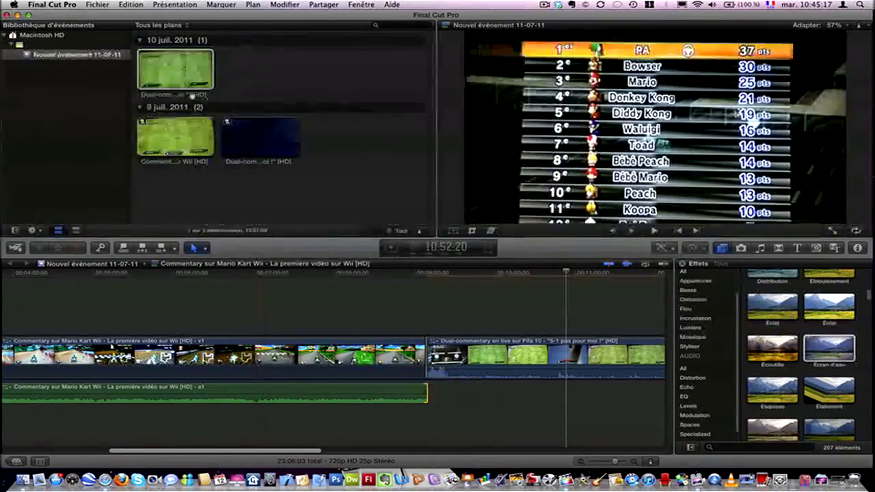
pyautogui.click(100, 5)
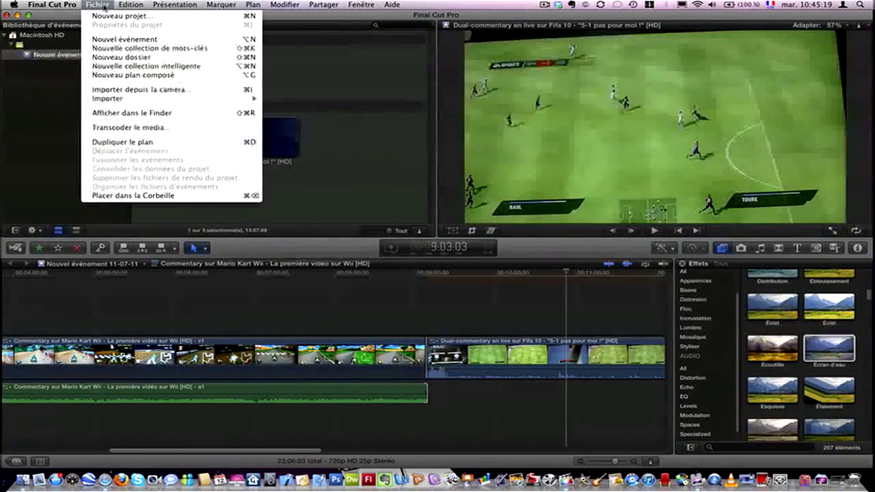
pyautogui.moveTo(131, 5)
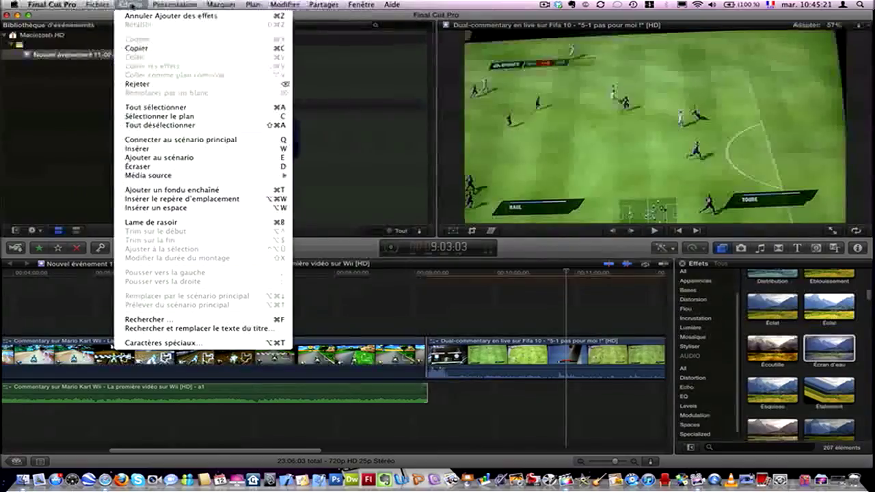
pyautogui.moveTo(168, 5)
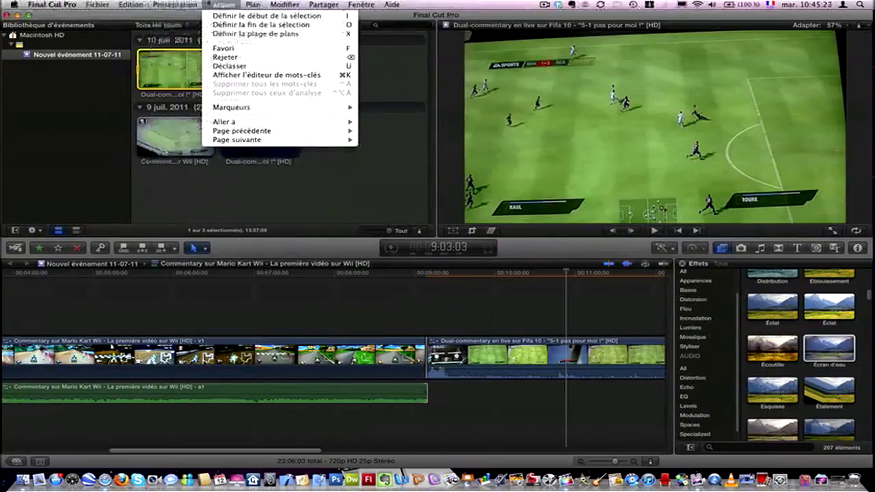
pyautogui.moveTo(283, 6)
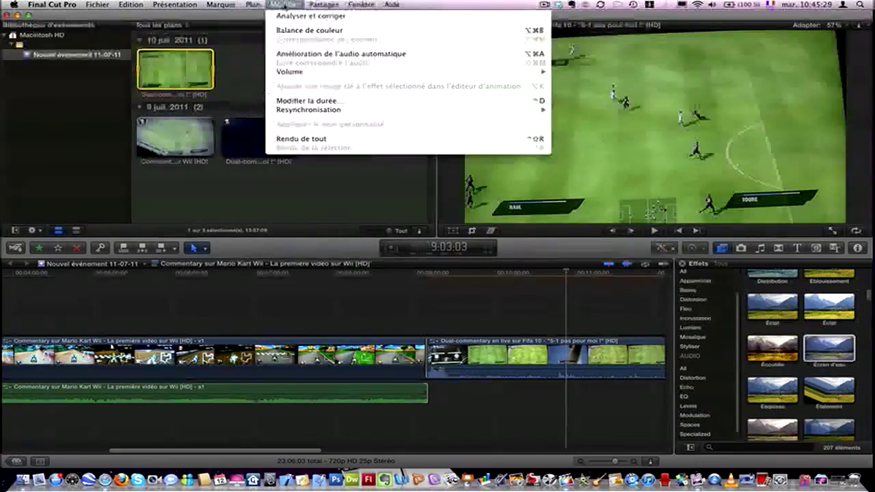
pyautogui.moveTo(323, 6)
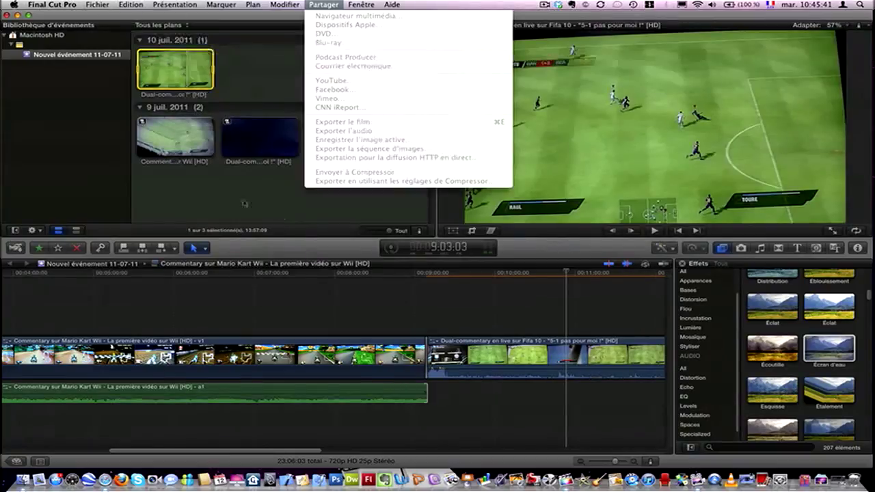
pyautogui.click(375, 216)
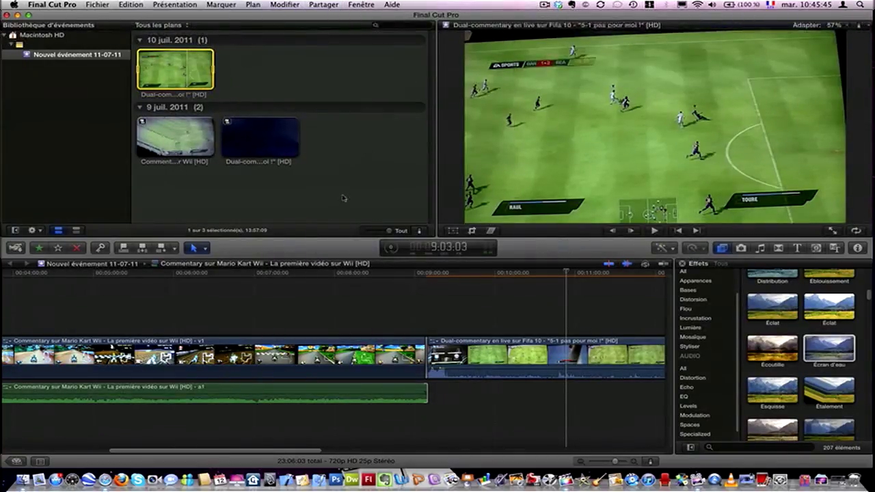
pyautogui.click(320, 394)
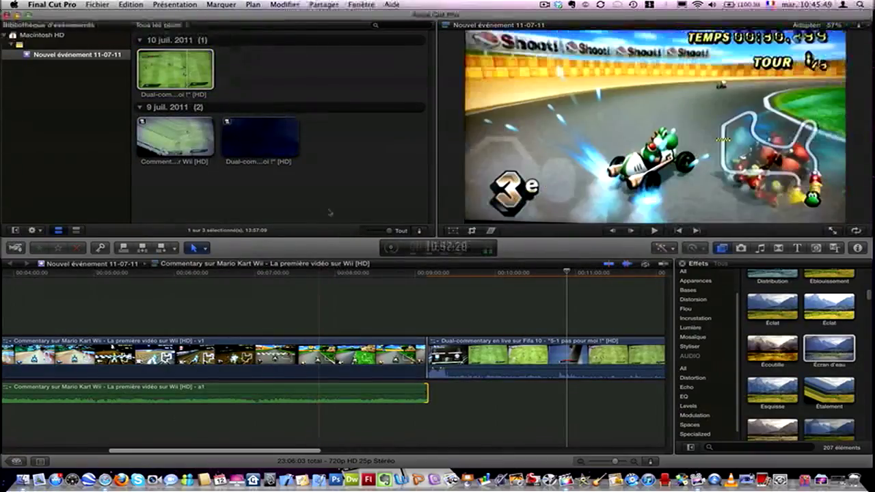
pyautogui.click(279, 181)
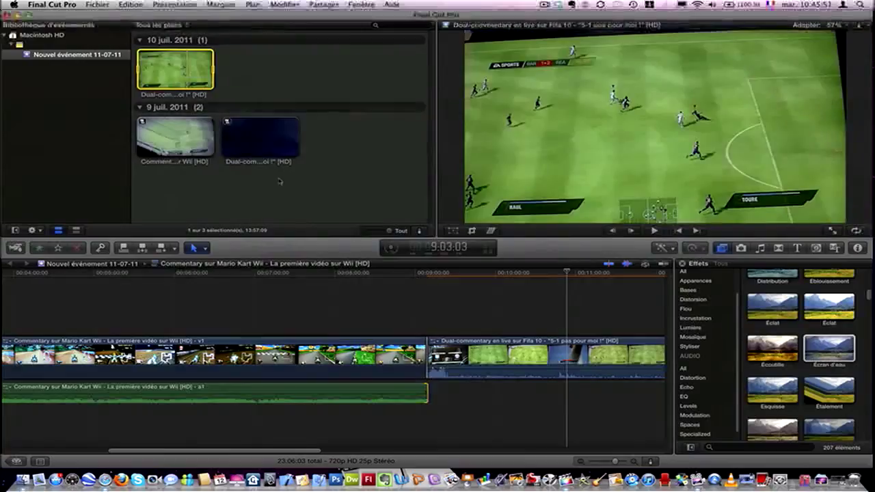